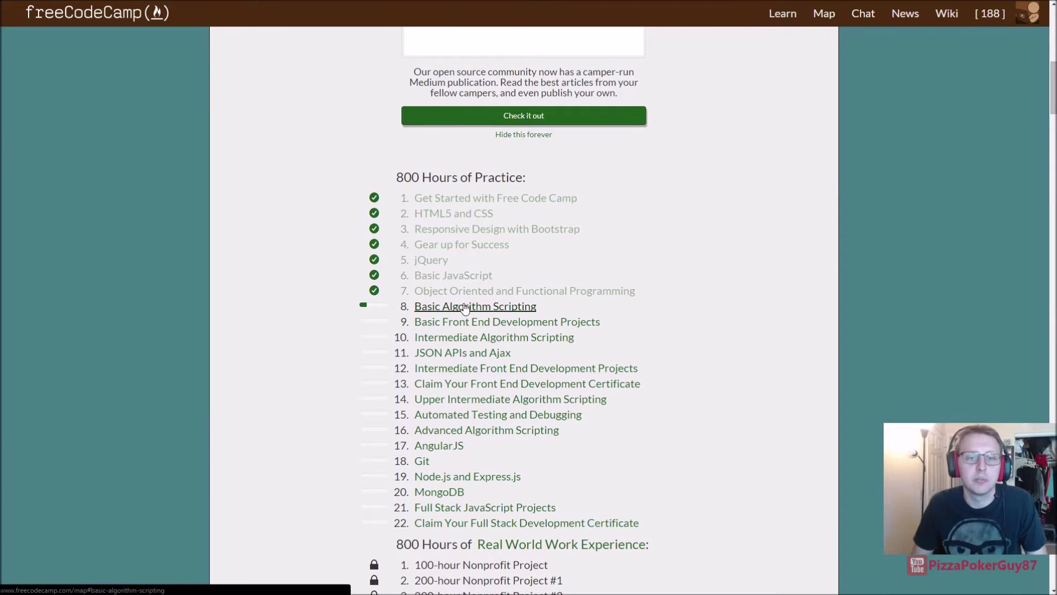
- Open 'Bonfire: Check for Palindromes' from the map's Basic Algorithm Scripting section
left_click(464, 306)
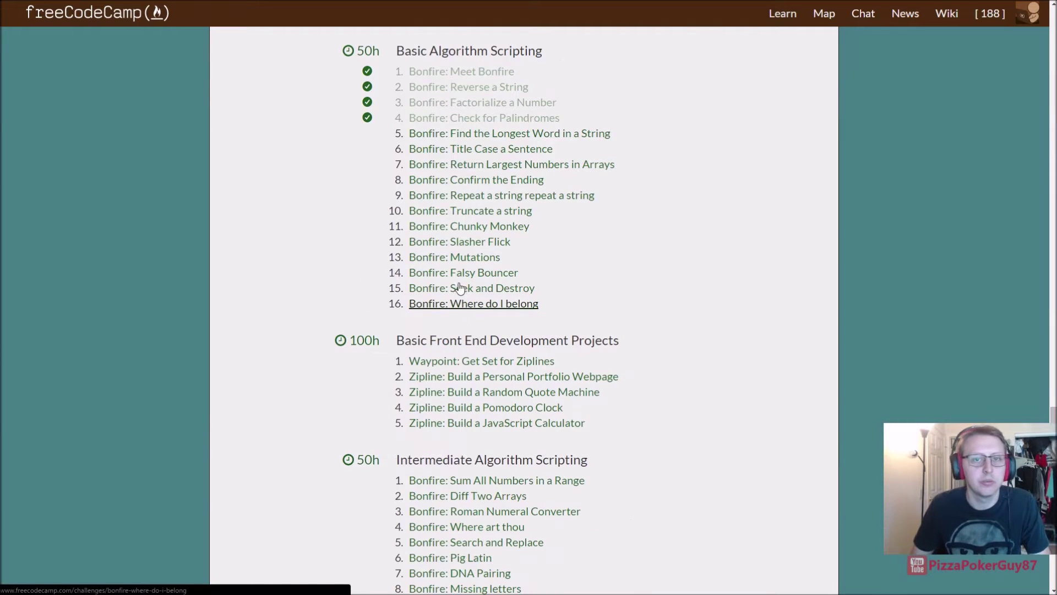
left_click(429, 123)
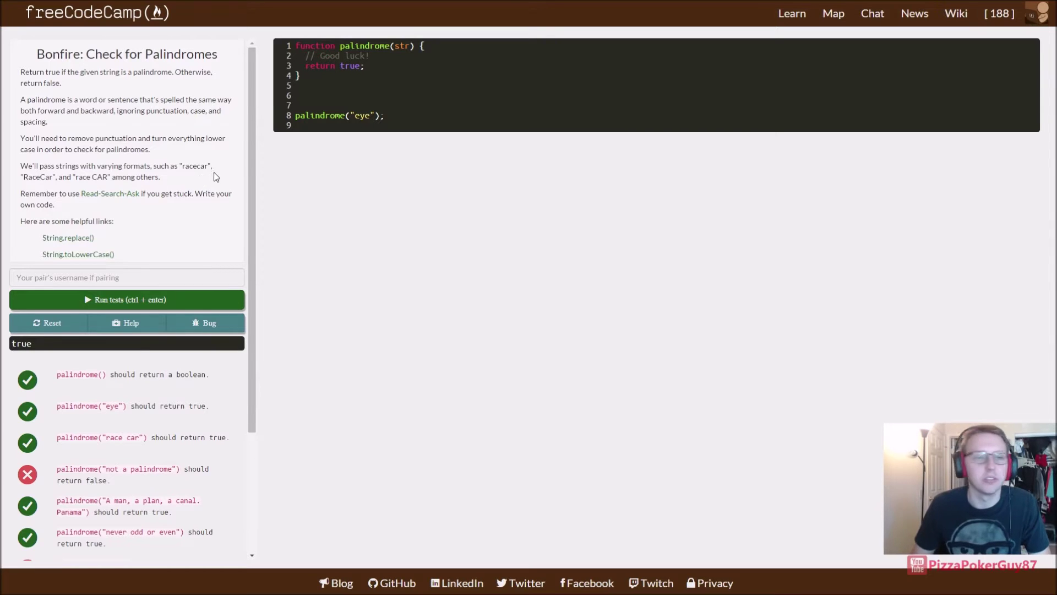
scroll(199, 212, "down", 3)
scroll(199, 216, "down", 1)
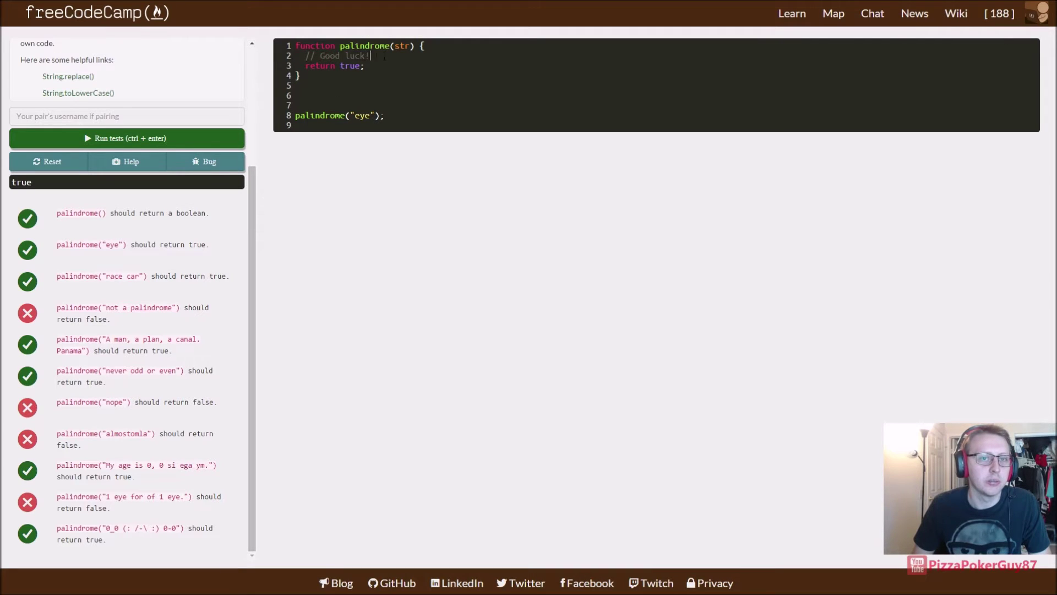
- Delete the '// Good luck!' comment and its empty line 2
left_click_drag(383, 55, 257, 58)
key("BackSpace")
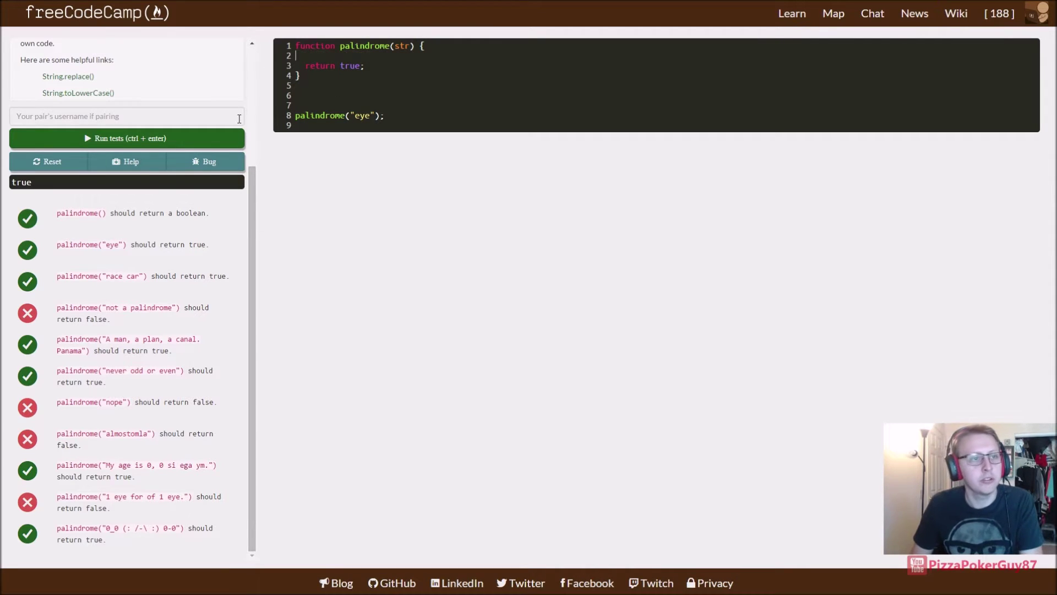
key("BackSpace")
scroll(212, 212, "up", 3)
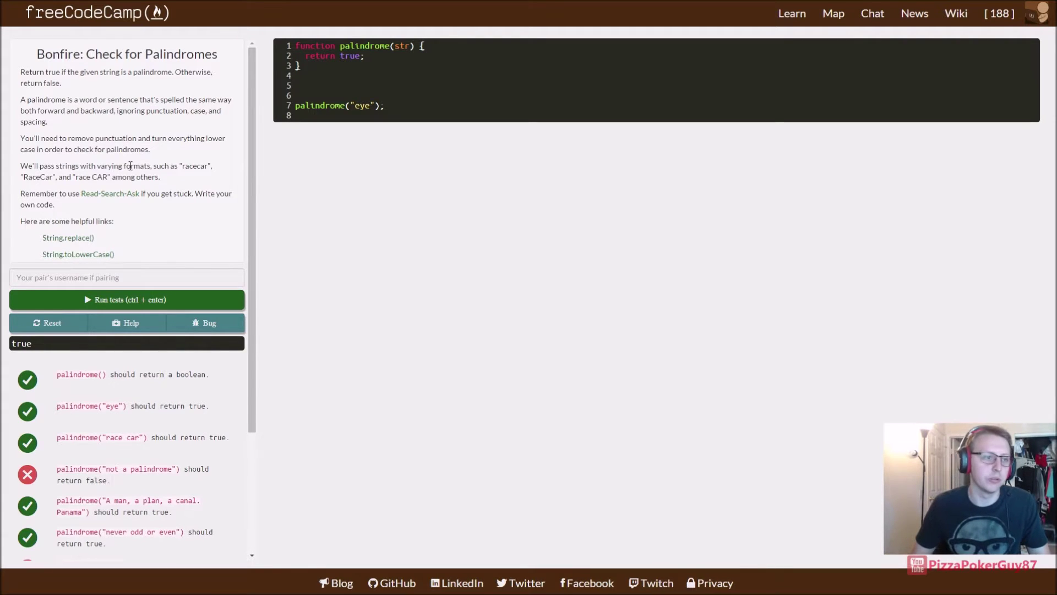
- Review the mixed-case example strings and the eye argument in the test call
left_click_drag(22, 176, 109, 176)
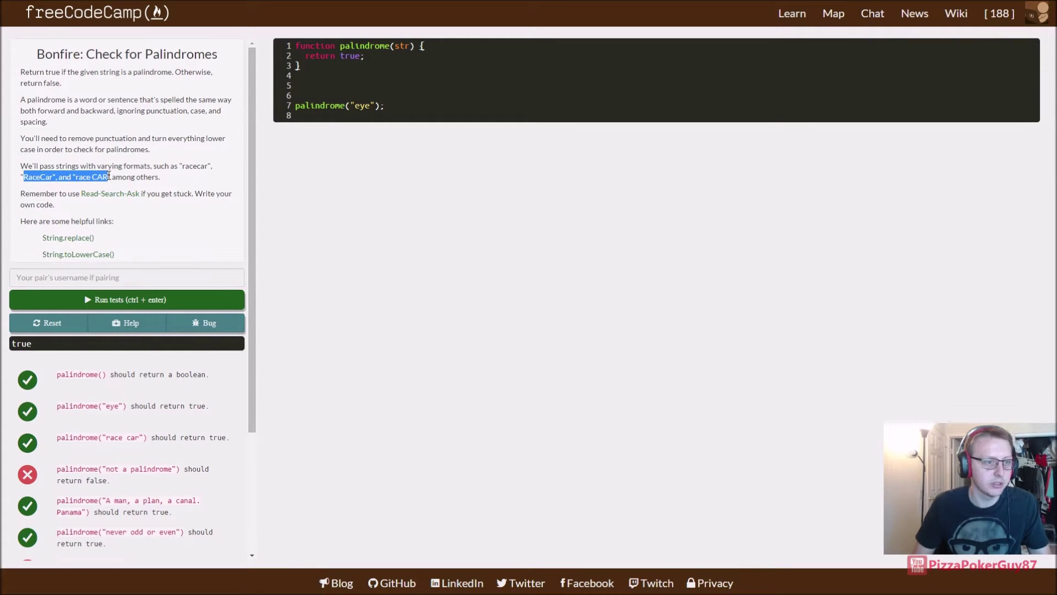
scroll(148, 193, "down", 1)
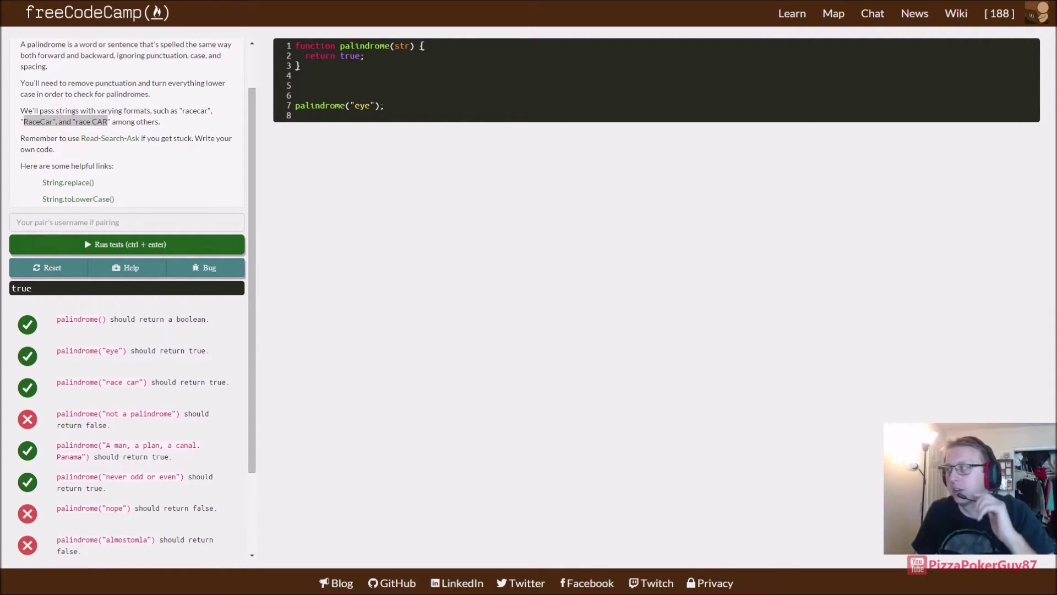
key("alt+Tab")
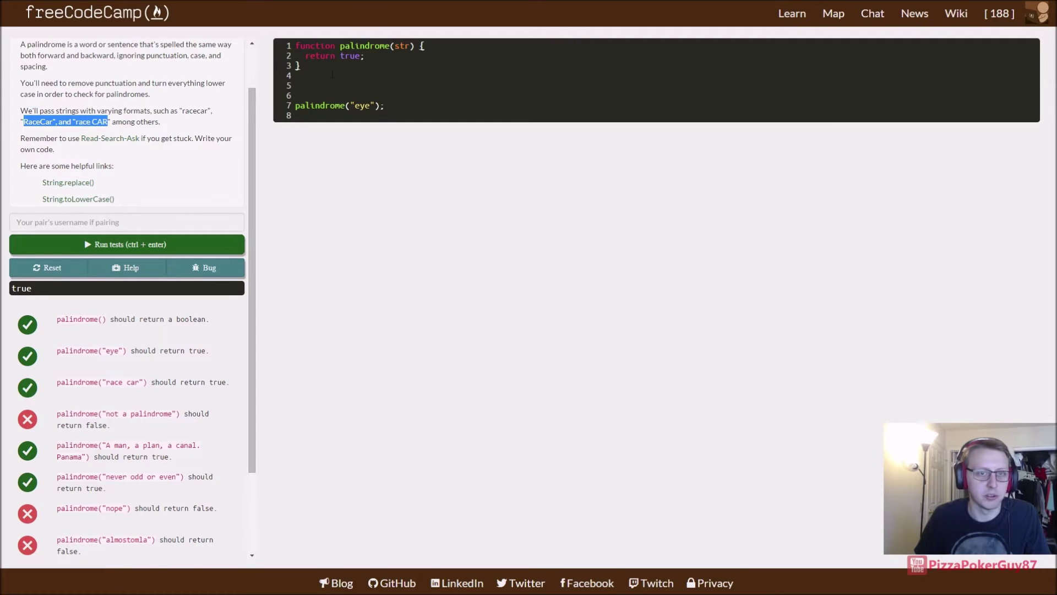
double_click(360, 105)
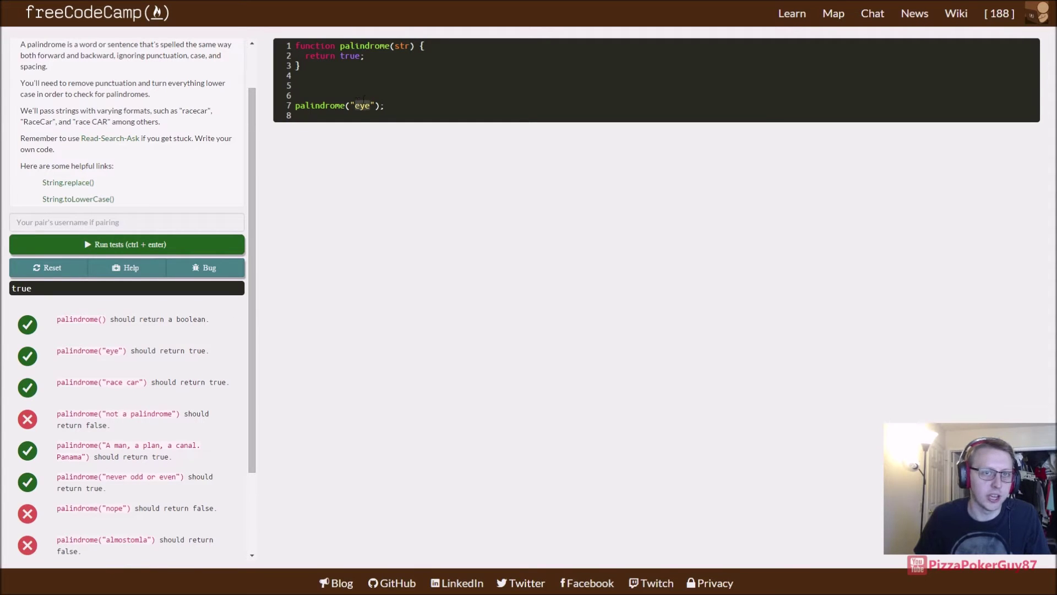
- Add the line str=str.toLowerCase(); at the top of the function
left_click(445, 48)
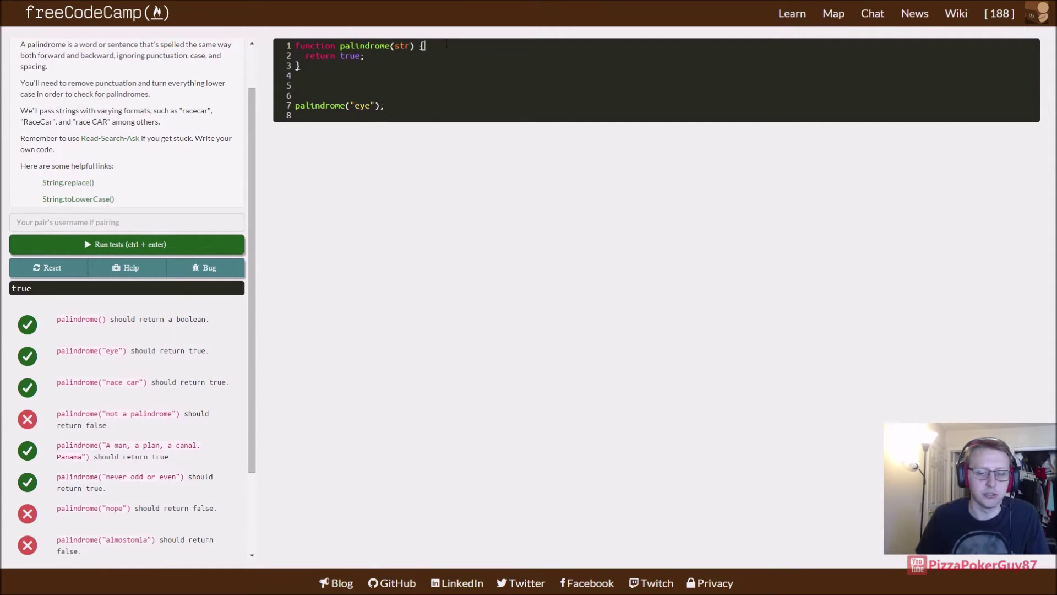
key("Return")
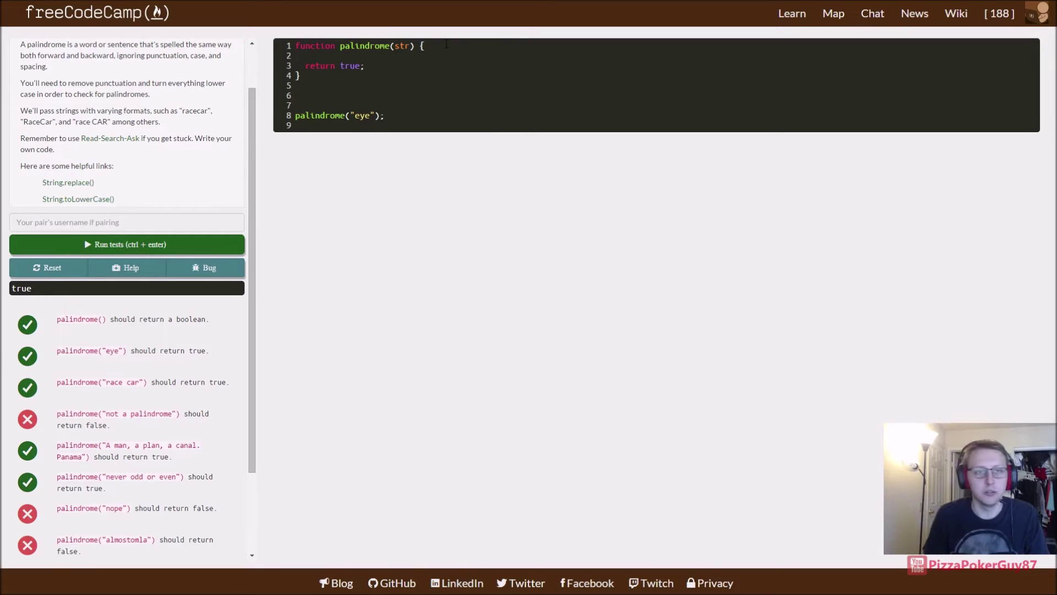
key("Return")
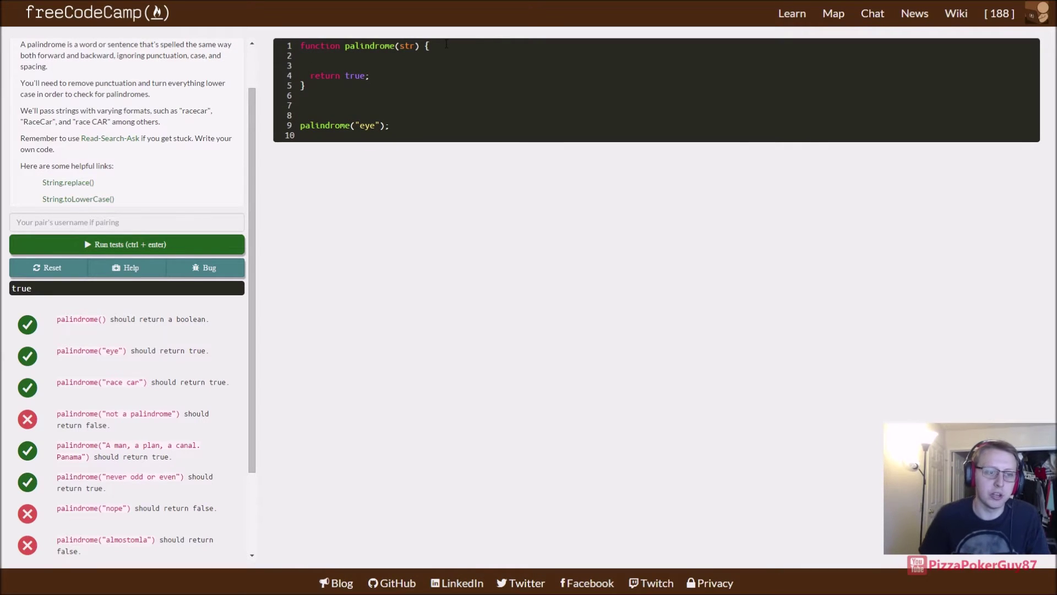
key("Return")
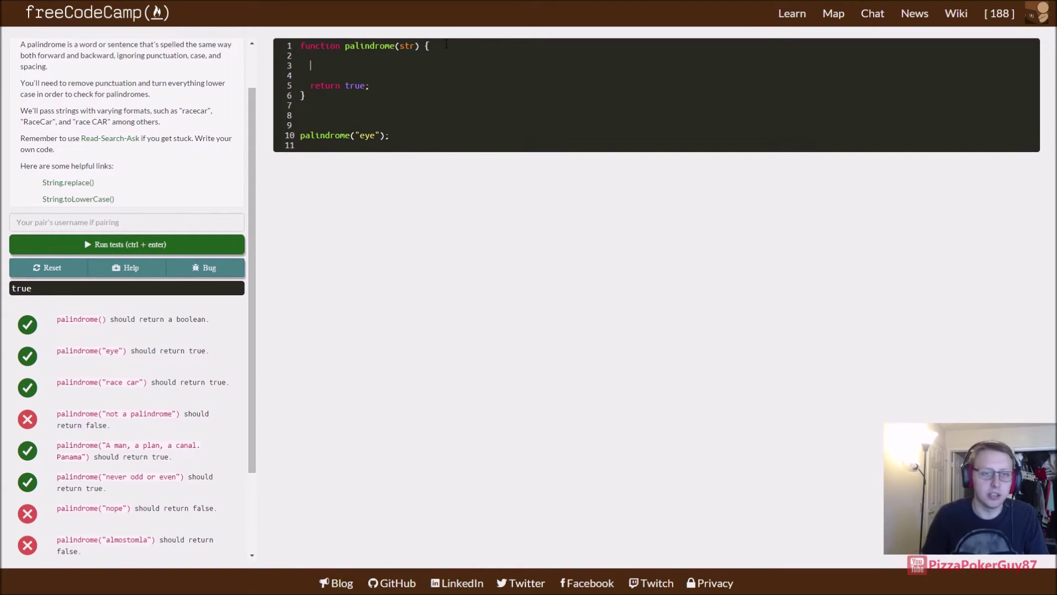
type("str=s")
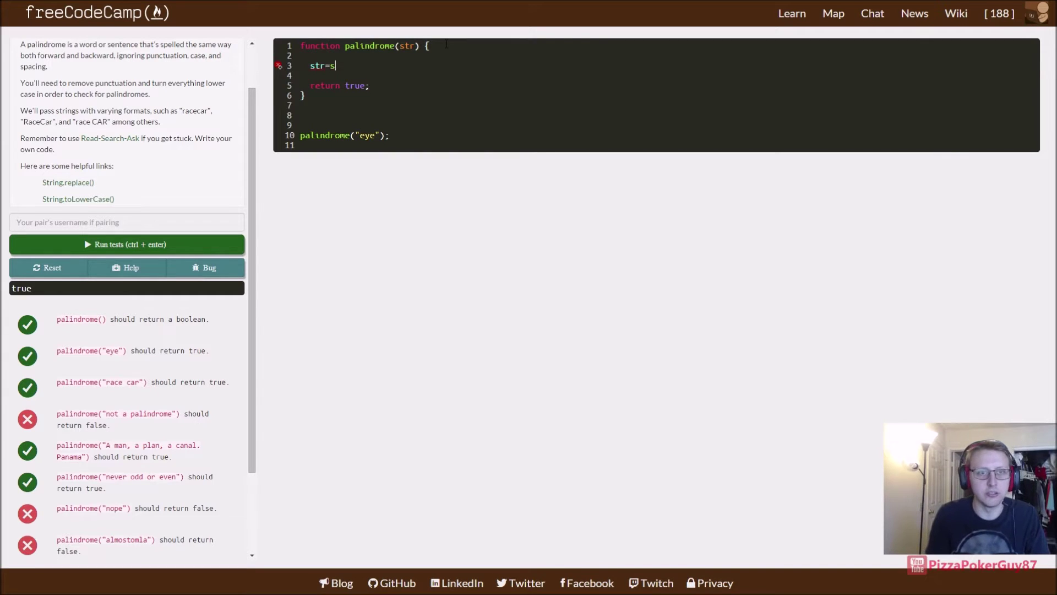
type("tr")
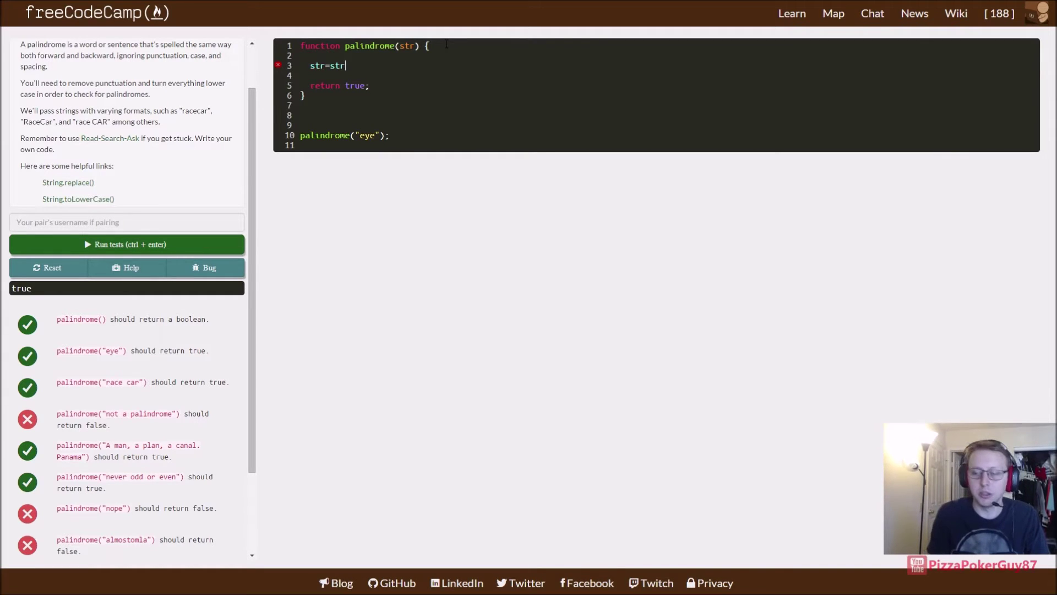
type("=toLowe")
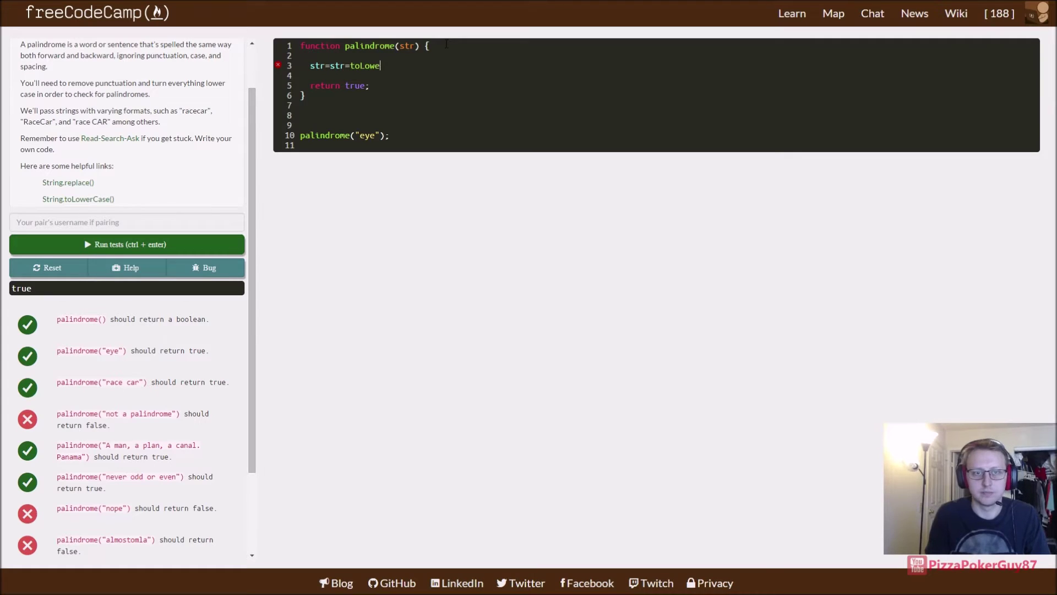
type("rCase();")
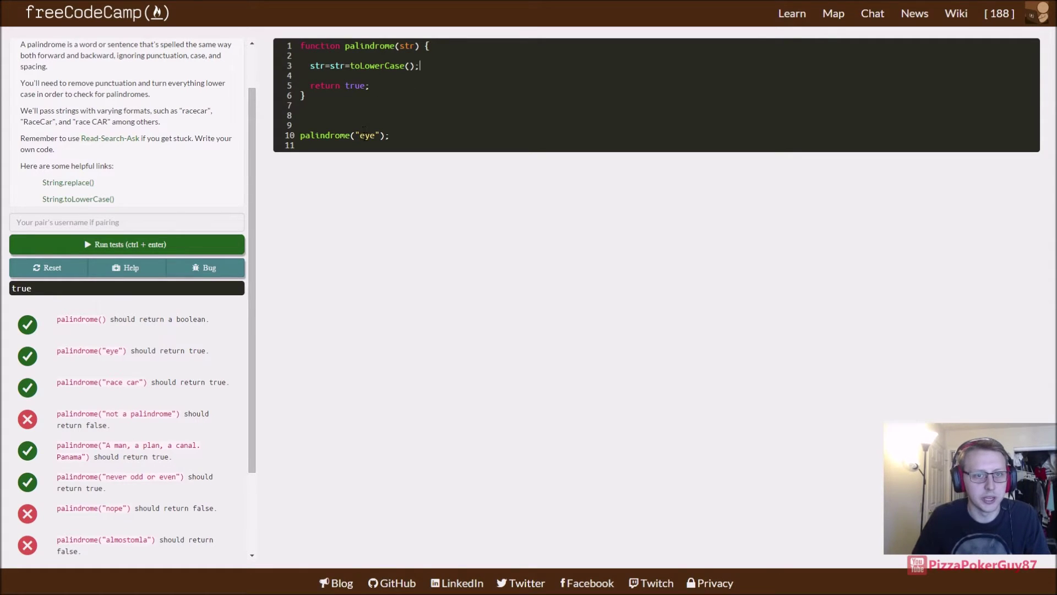
- Return str instead of true, call palindrome("EYE"), and run the tests to output 'eye'
double_click(367, 136)
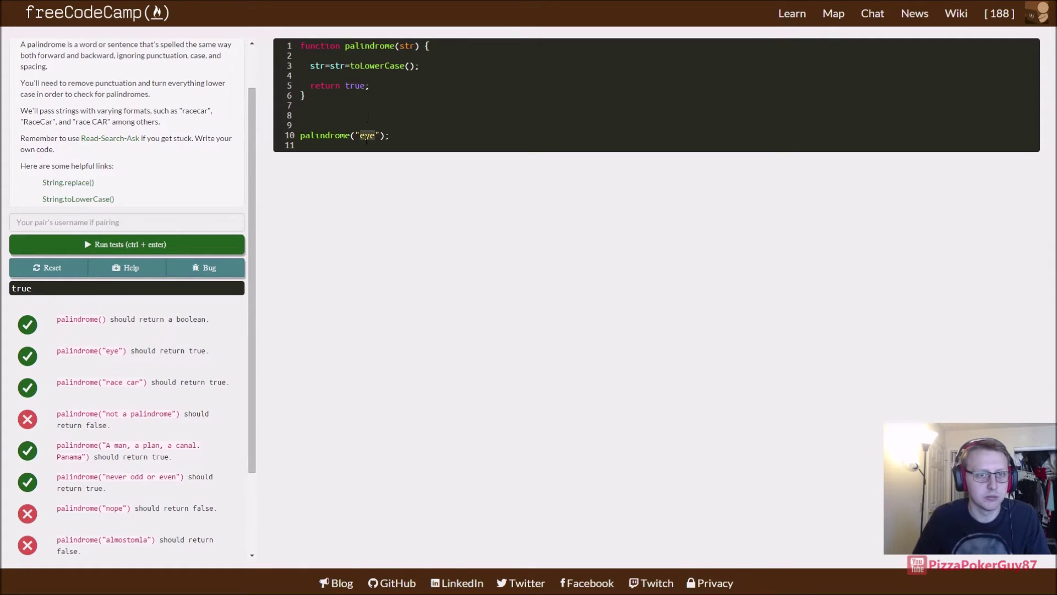
double_click(356, 85)
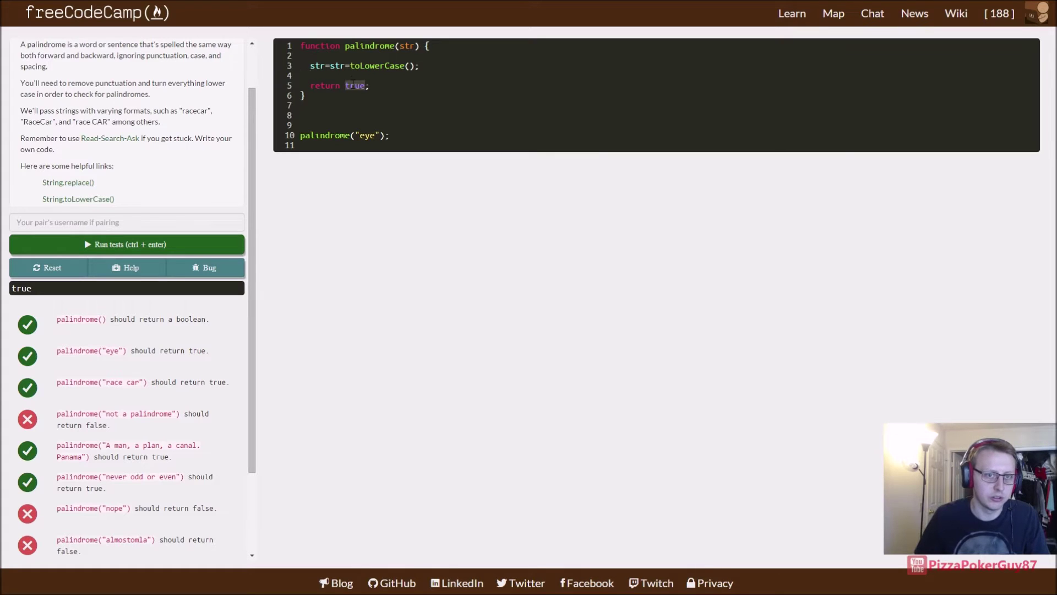
type("str")
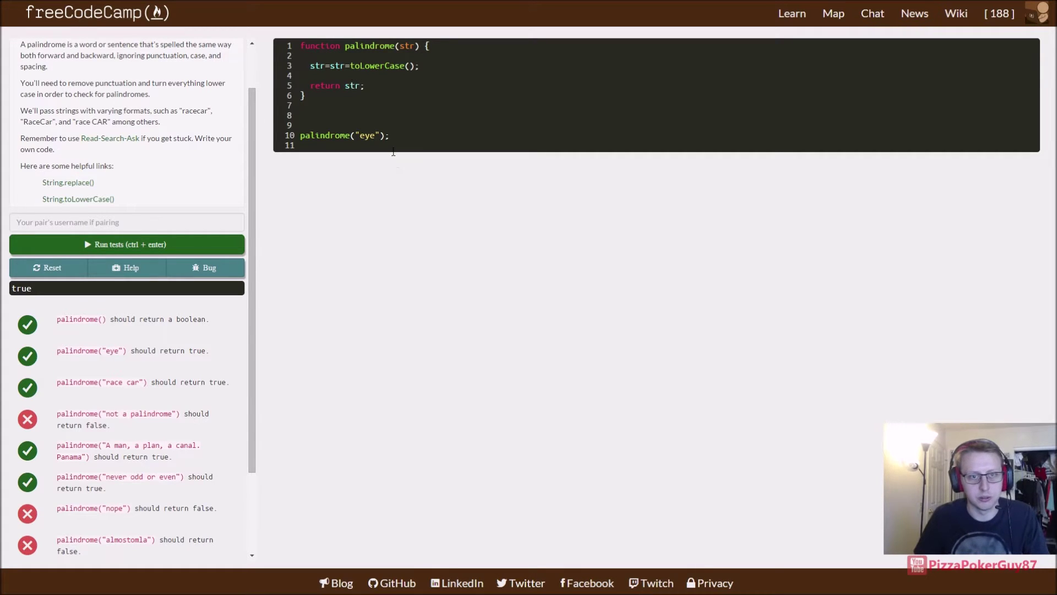
double_click(366, 135)
type("EYE")
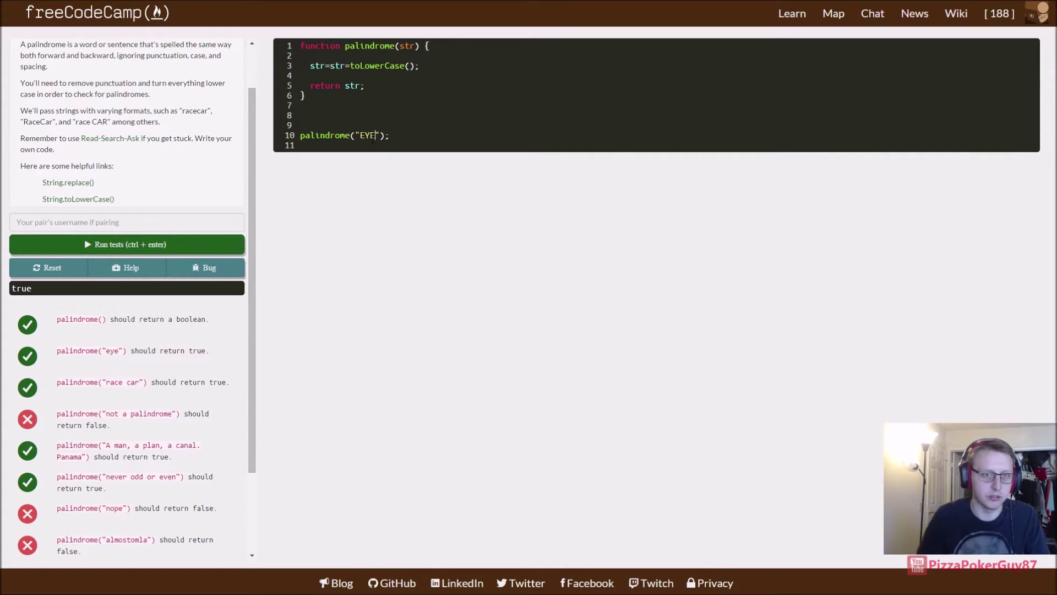
left_click(219, 244)
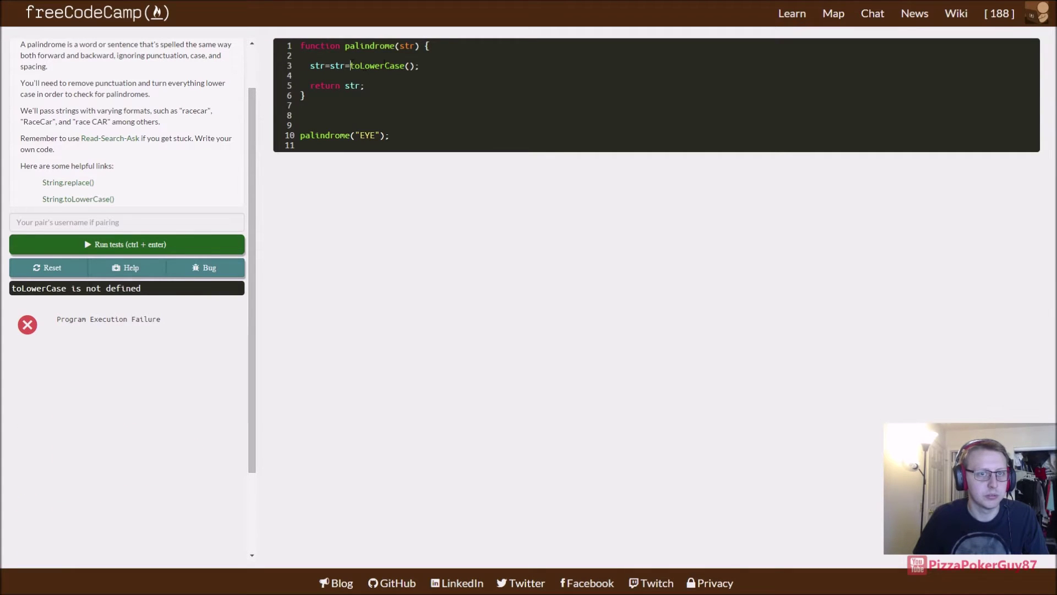
key("BackSpace")
type(".")
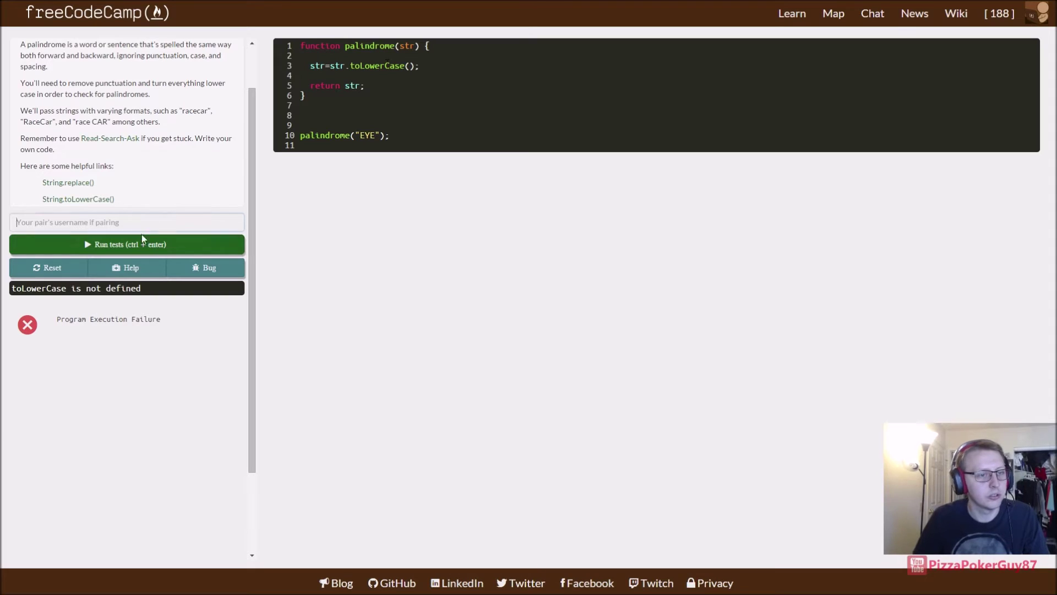
left_click(145, 245)
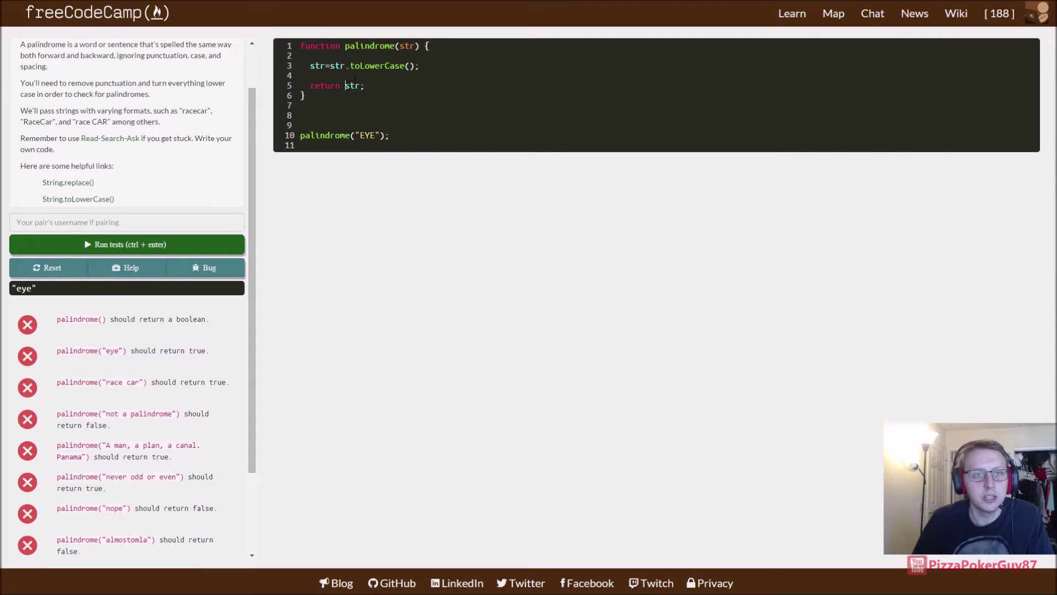
- Declare var copy holding the lowercased str below the lowercase line
left_click(361, 76)
key("Return")
key("Return")
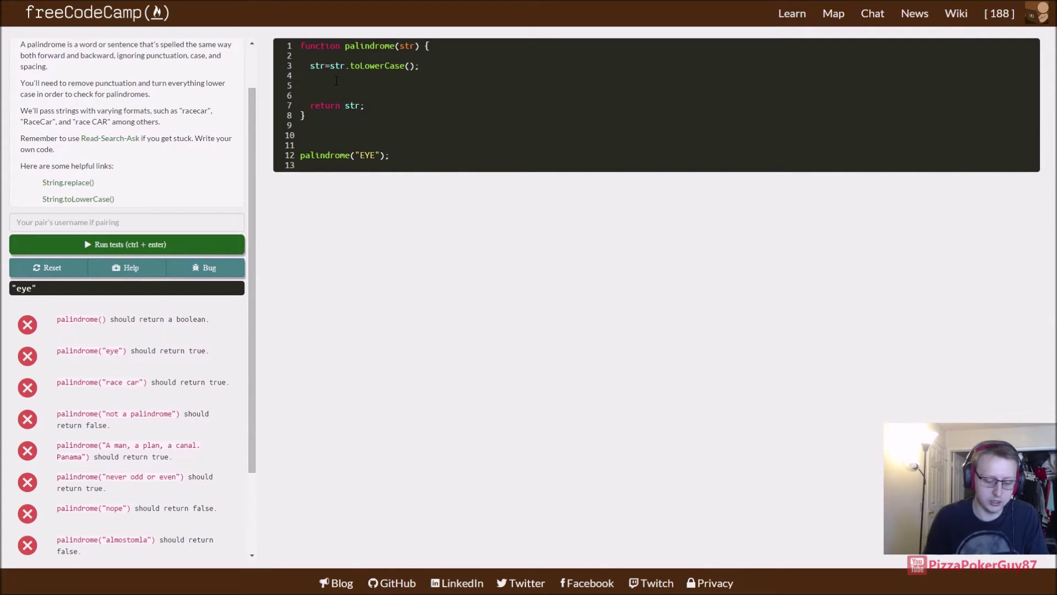
type("var ")
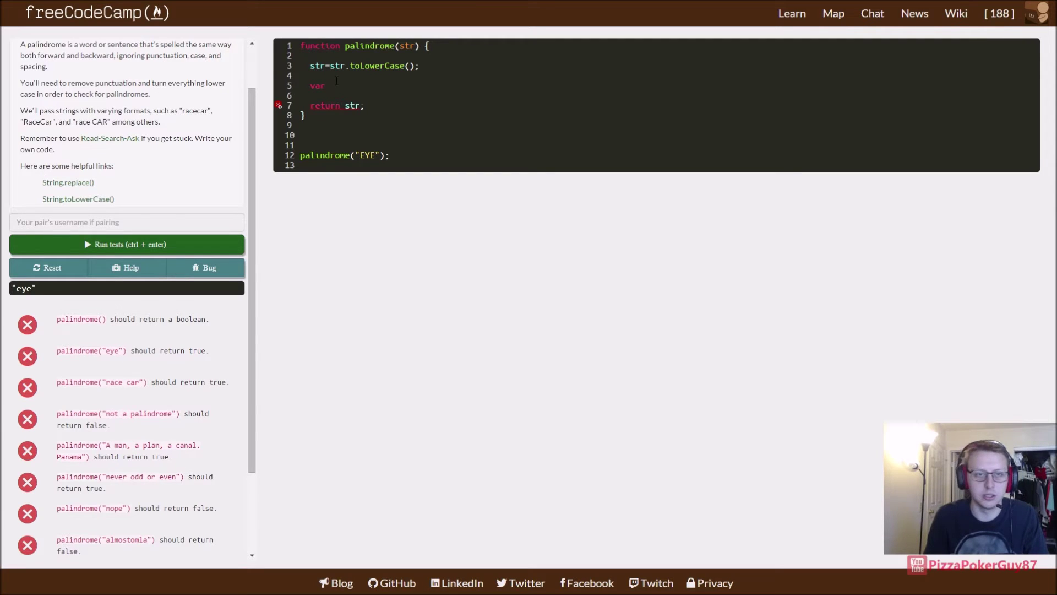
type("copy")
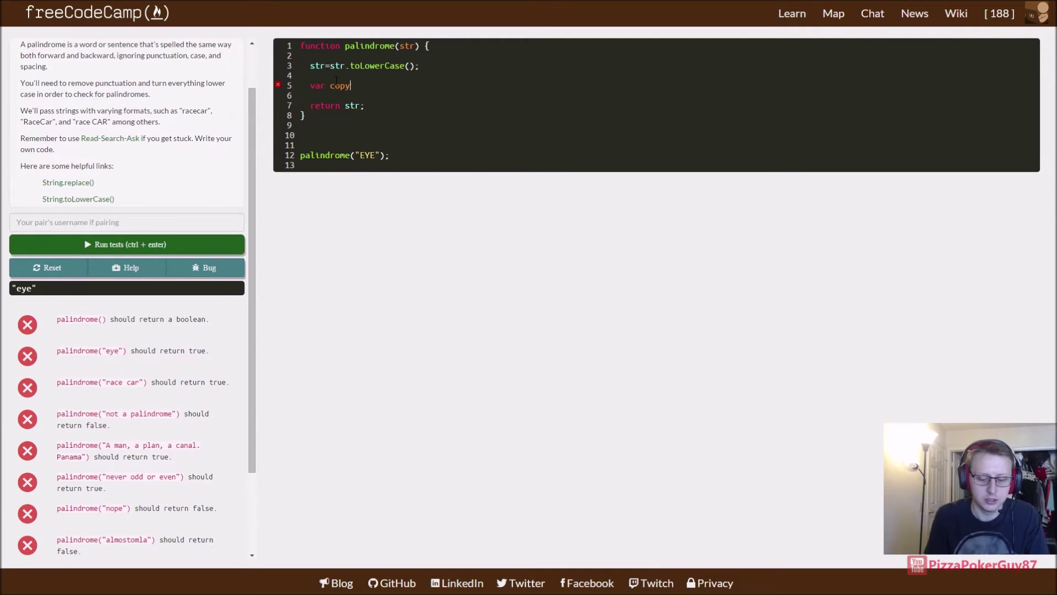
type("= str;")
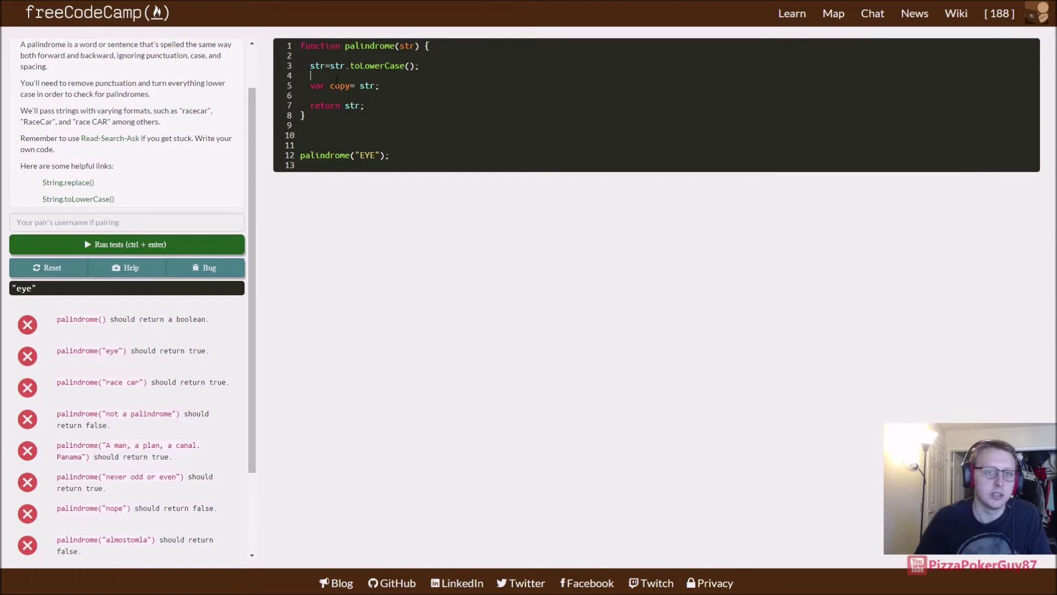
key("Down")
- Add if(copy==str){ return true; } and run the tests, with six passing
key("Return")
key("Return")
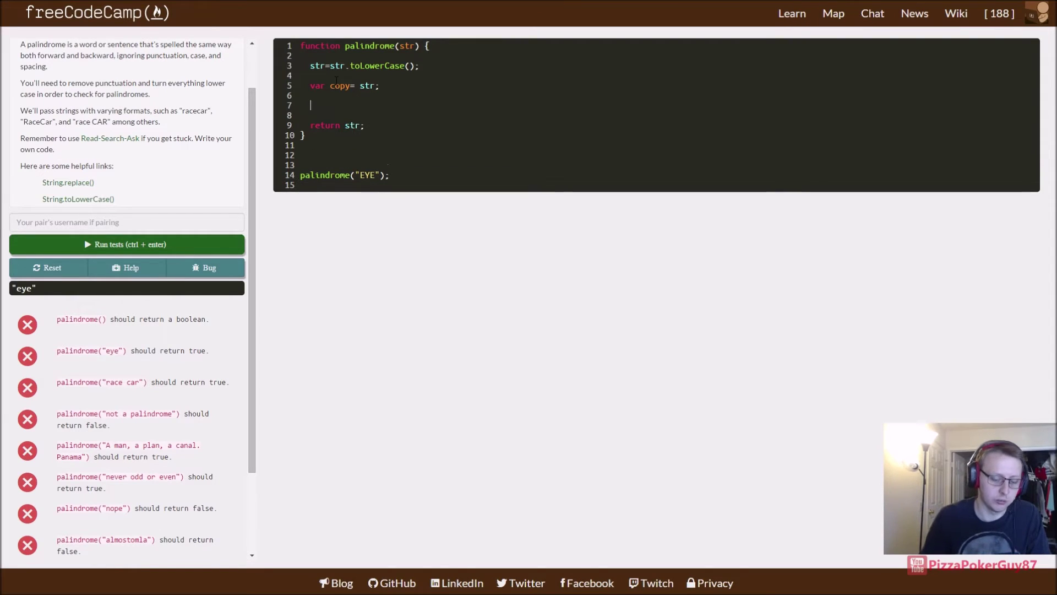
type("if(c")
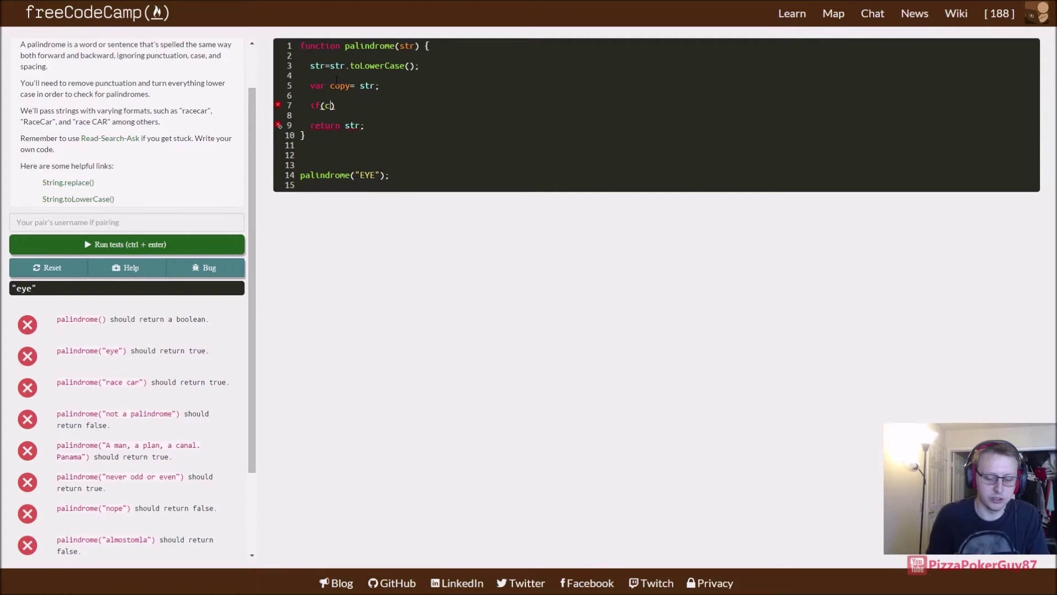
type("opy=s")
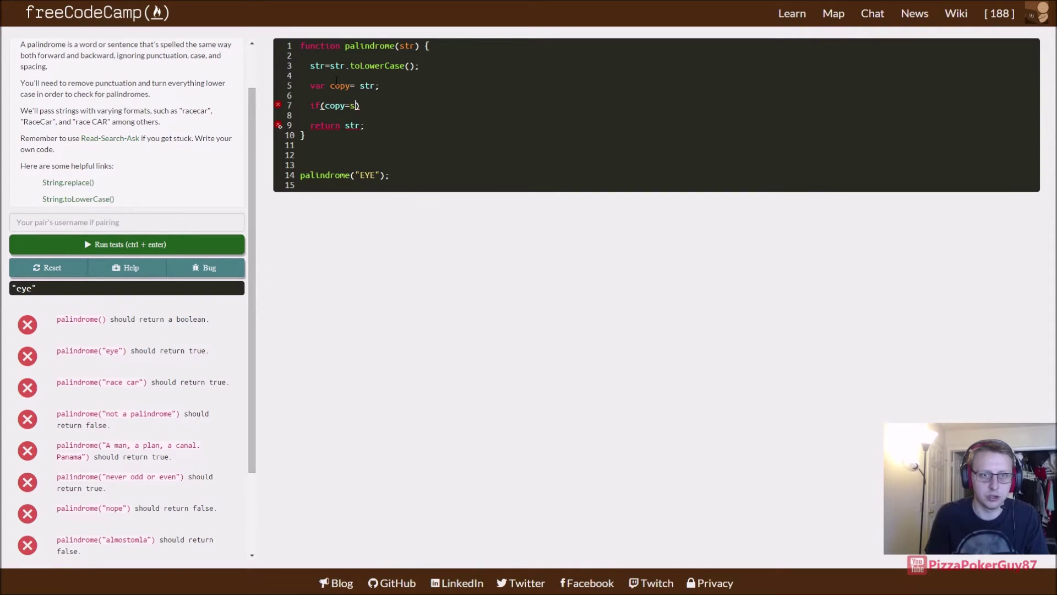
type("tr){")
key("Return")
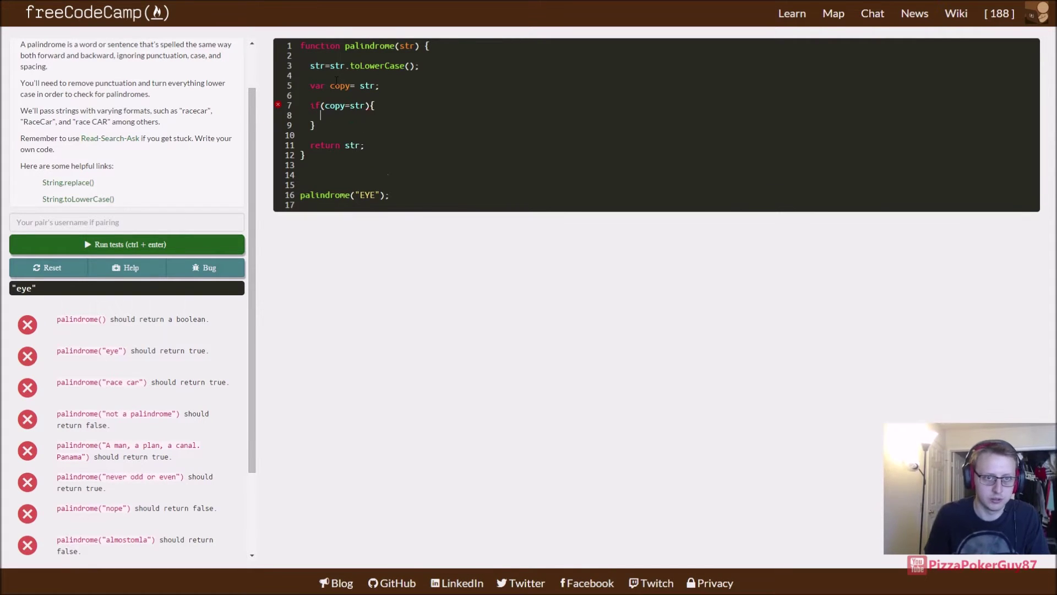
type("return t")
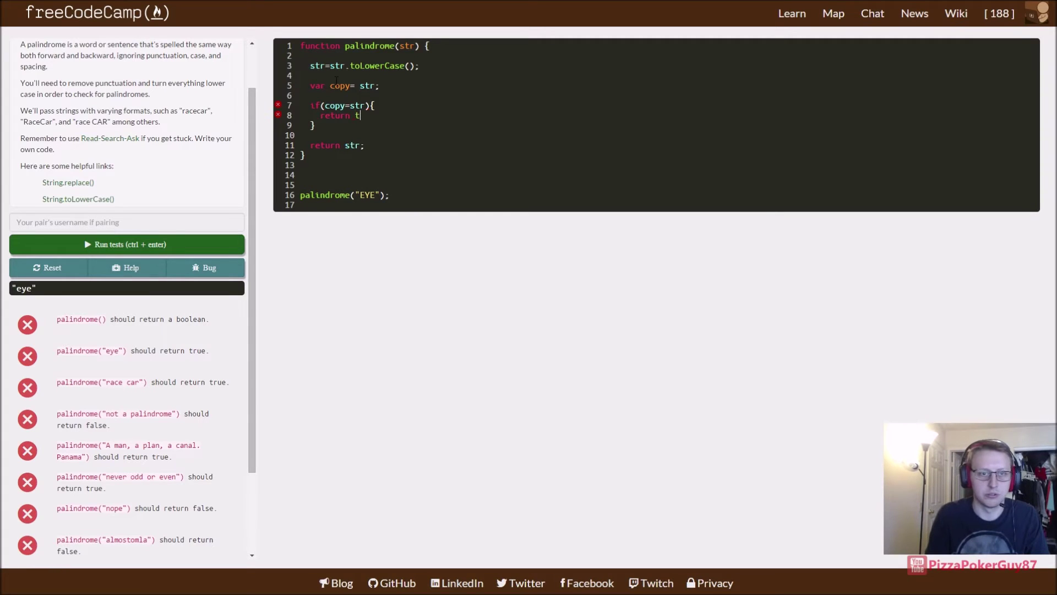
type("rue")
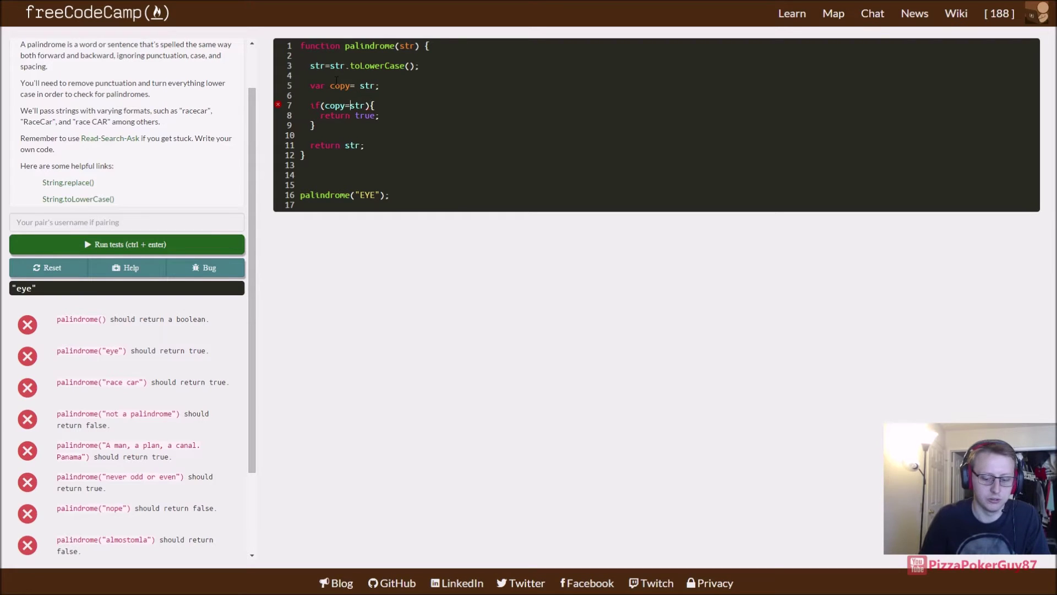
type("=")
key("Return")
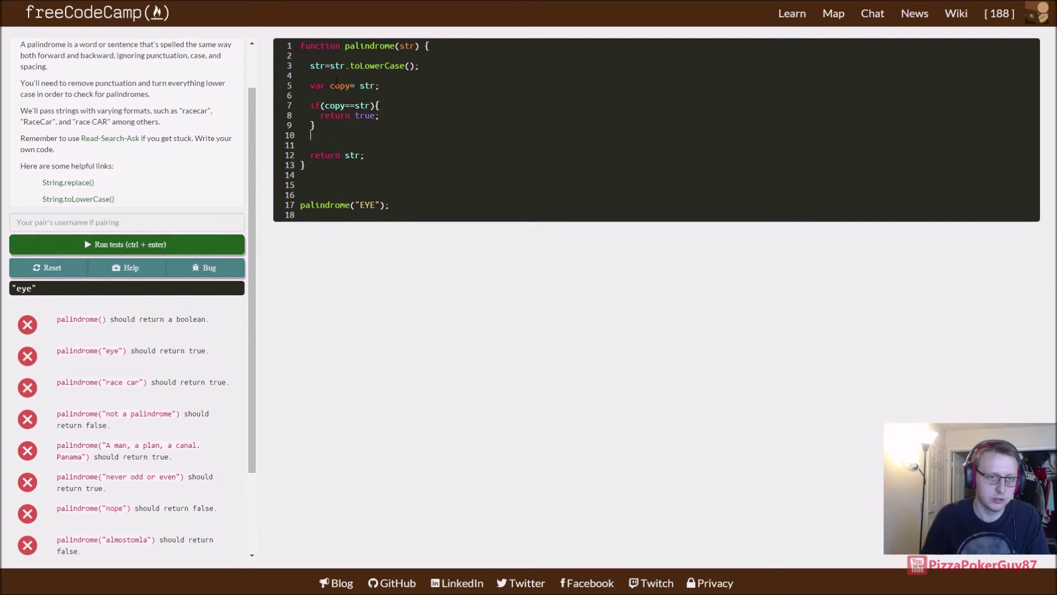
key("BackSpace")
key("BackSpace")
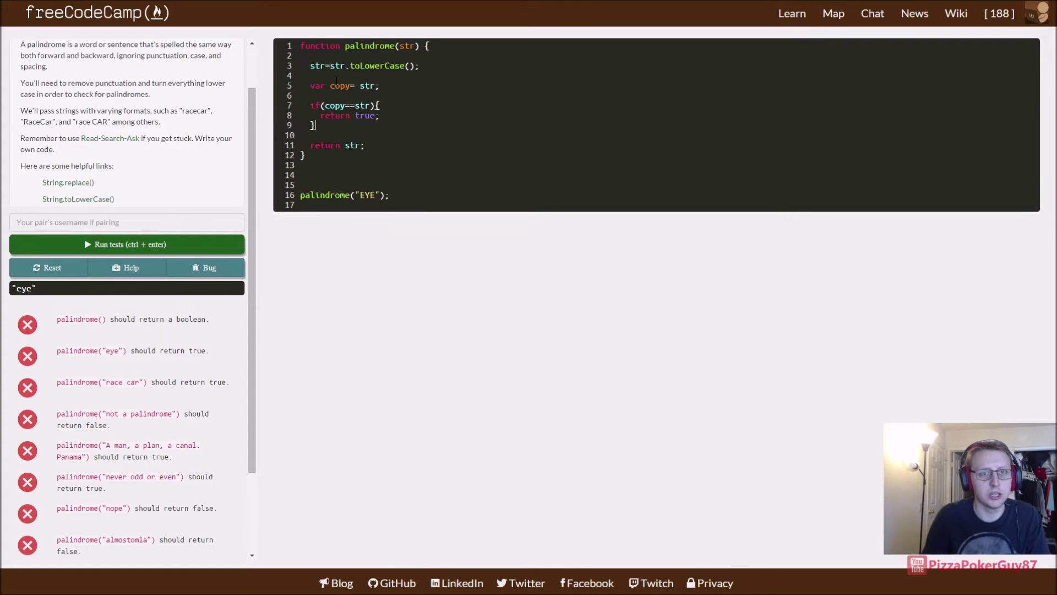
key("ctrl+Return")
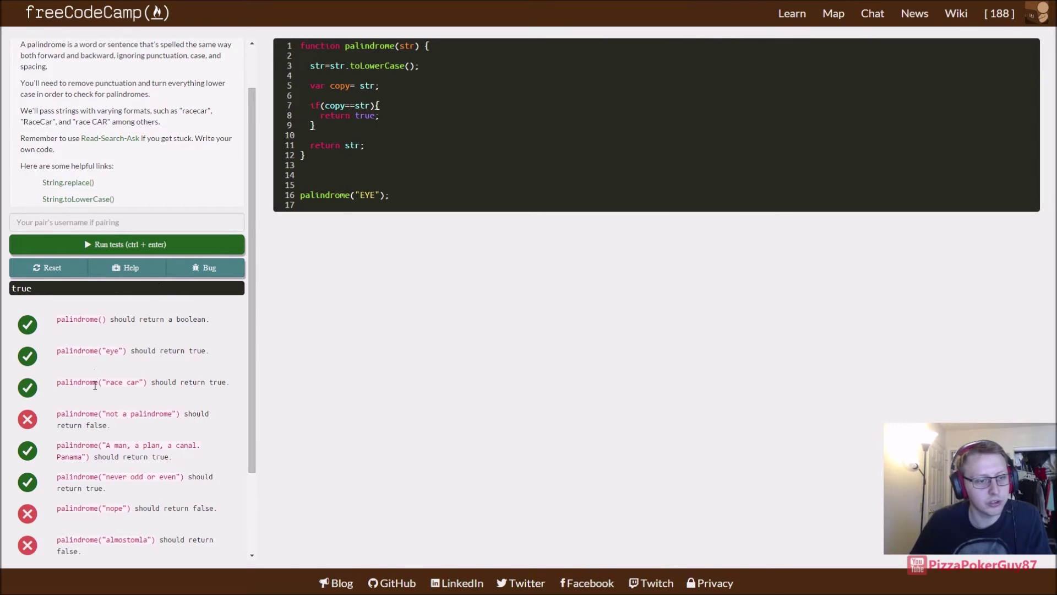
left_click_drag(94, 383, 213, 382)
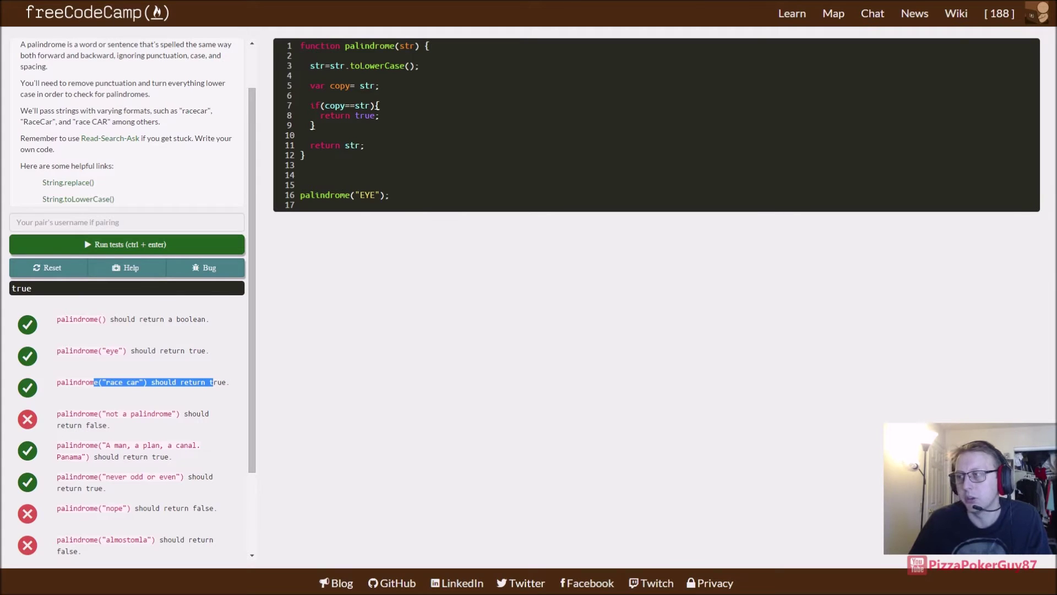
key("alt+Tab")
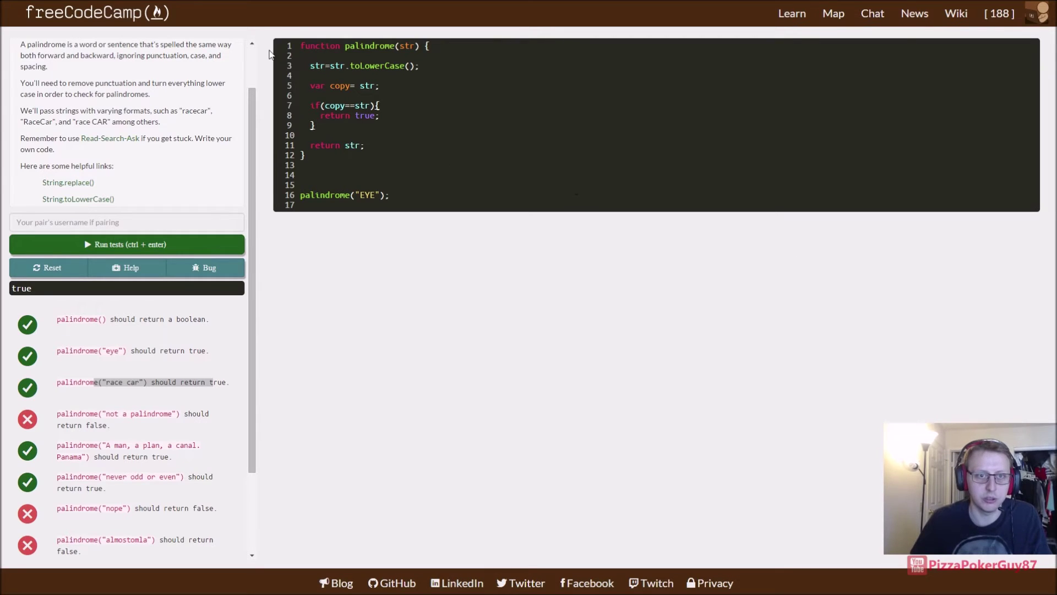
left_click(361, 96)
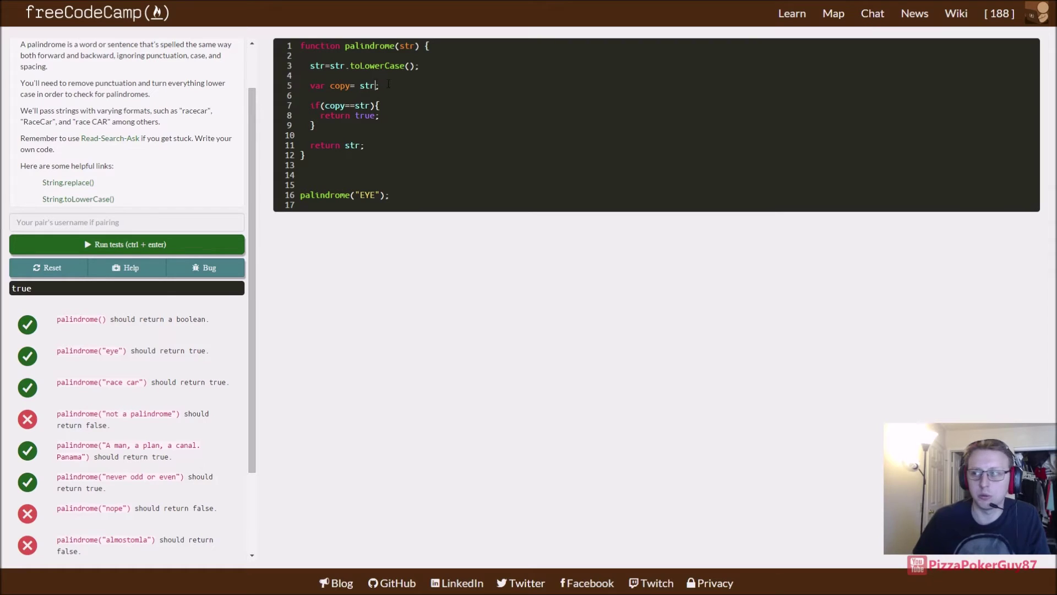
type(".split")
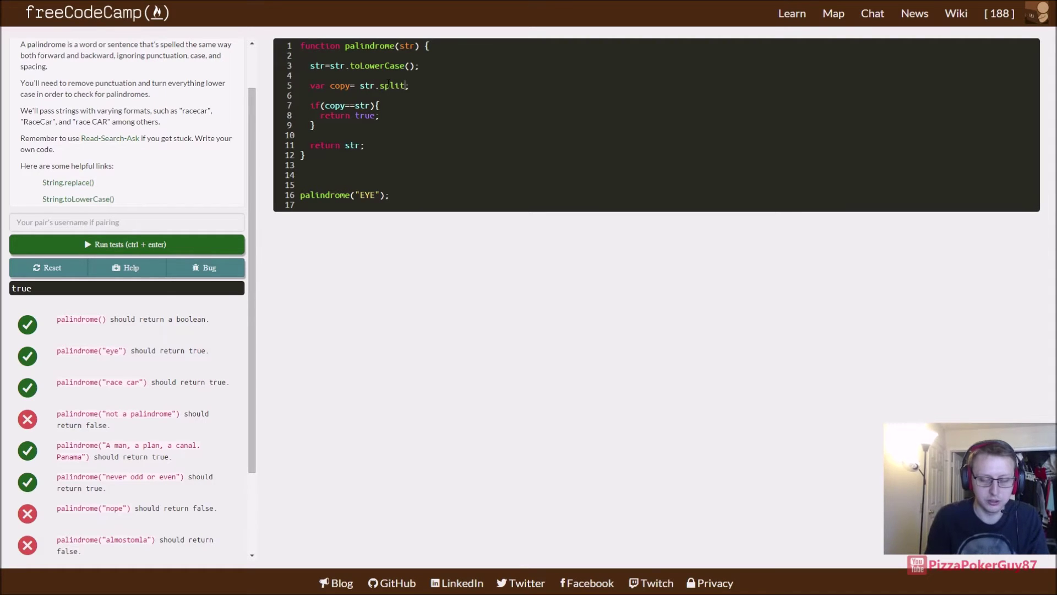
type("(\"\");")
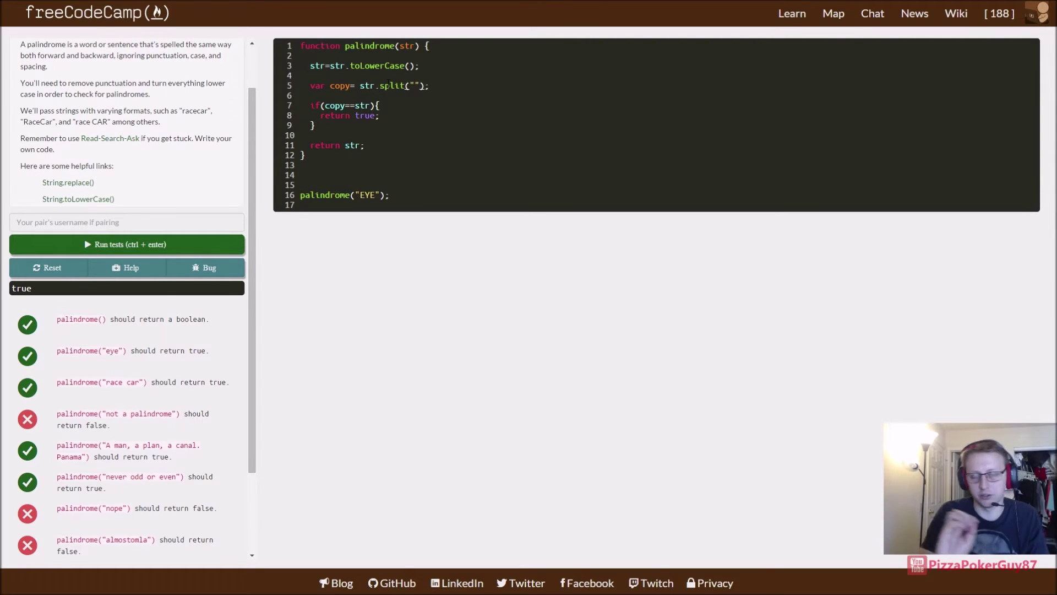
- Rewrite line 5 as var copy= str.split('').reverse().join(''); and rerun the tests
key("BackSpace")
key("BackSpace")
type("'")
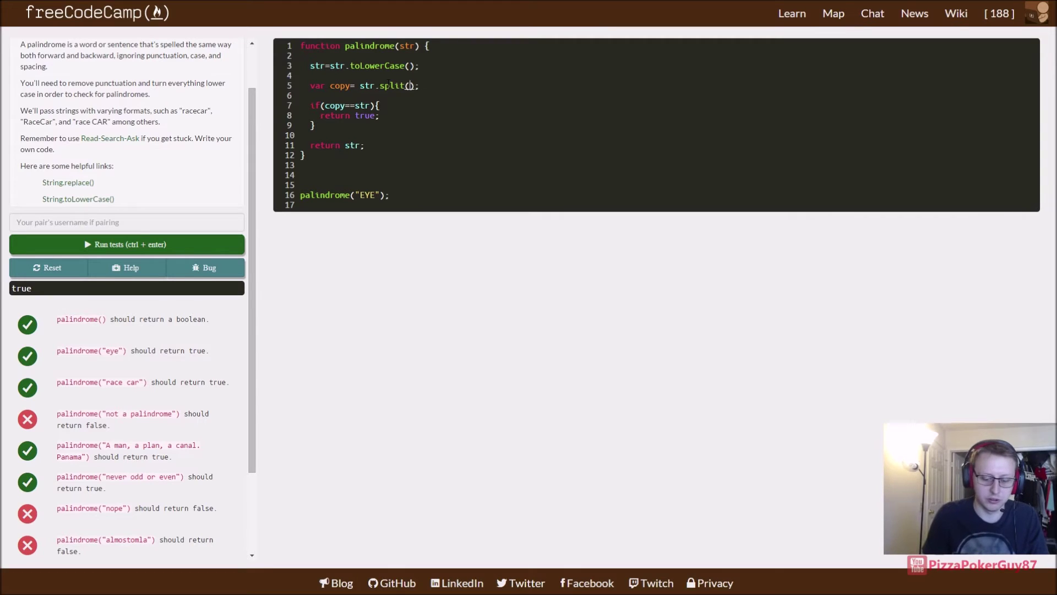
type("')")
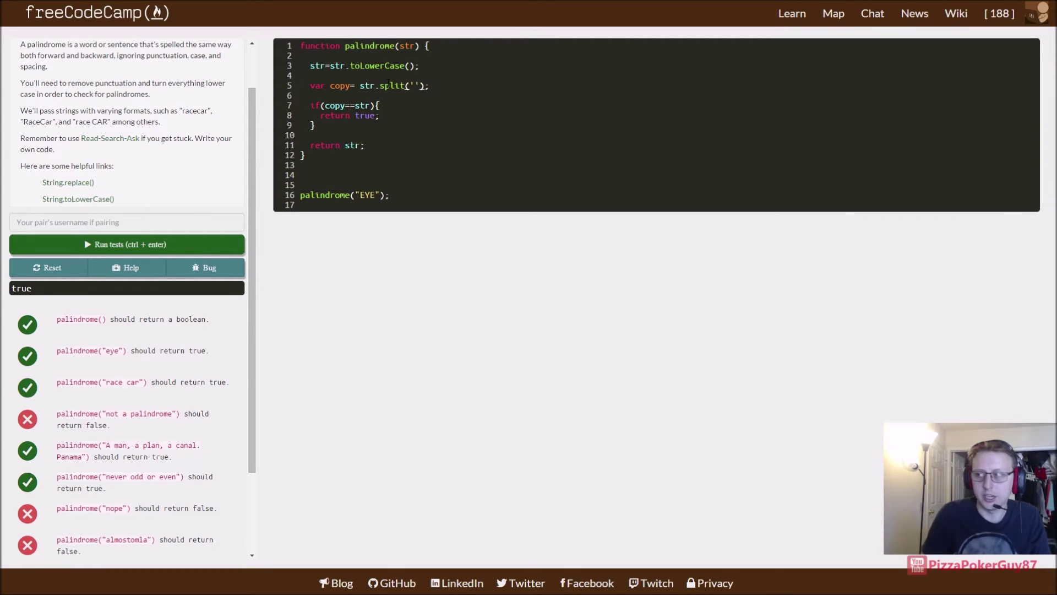
type(".reverse")
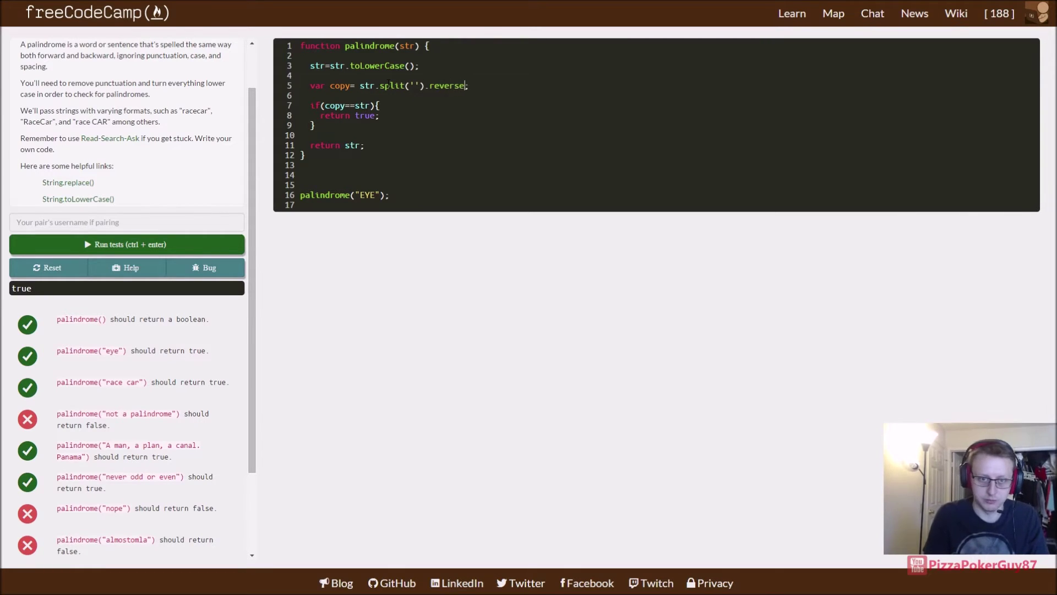
type("()")
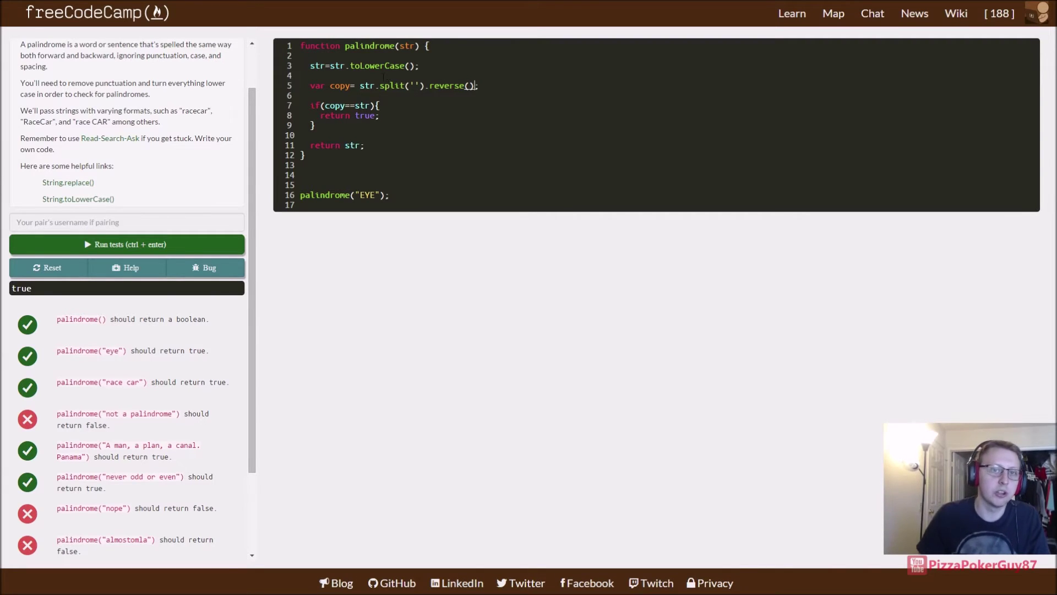
left_click_drag(380, 85, 424, 86)
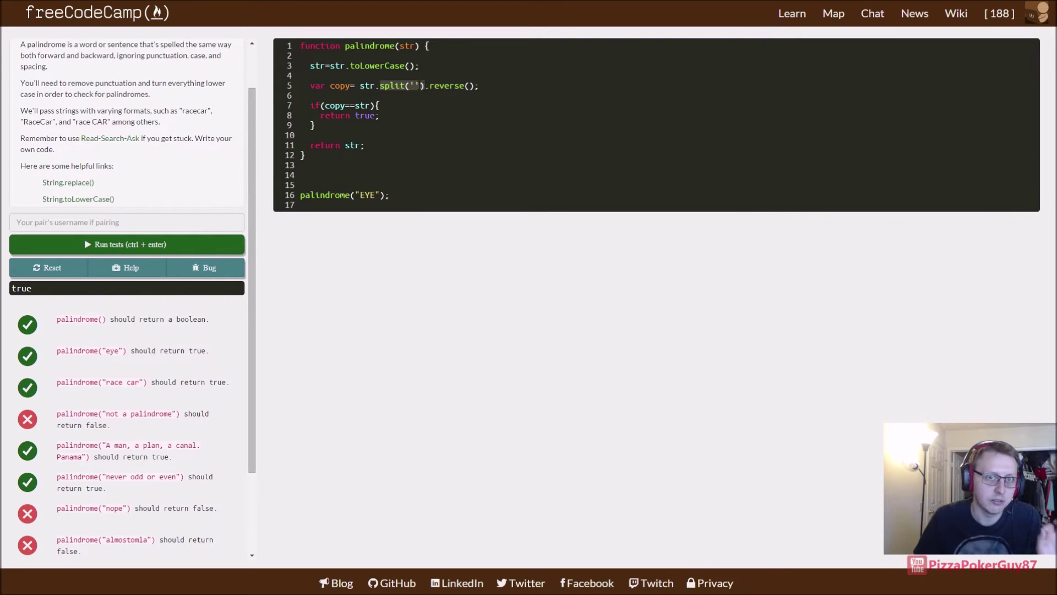
left_click(475, 86)
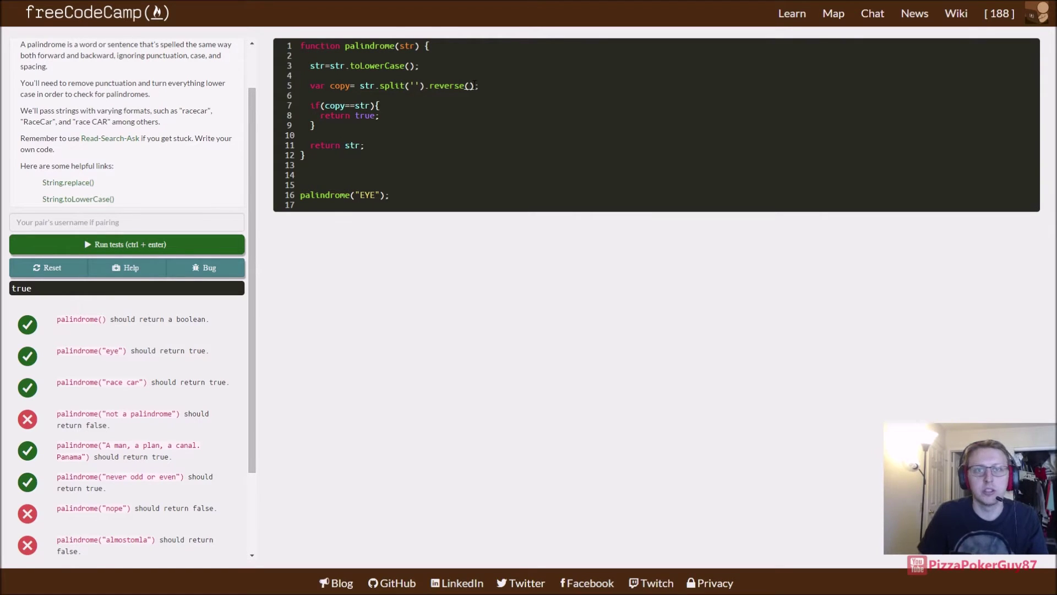
key("Left")
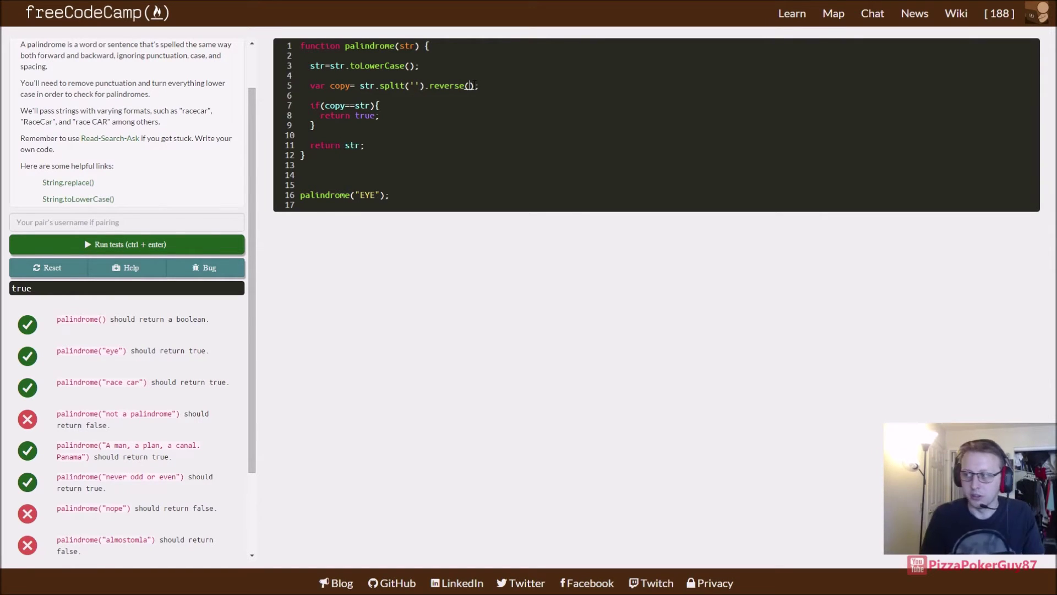
type(".join")
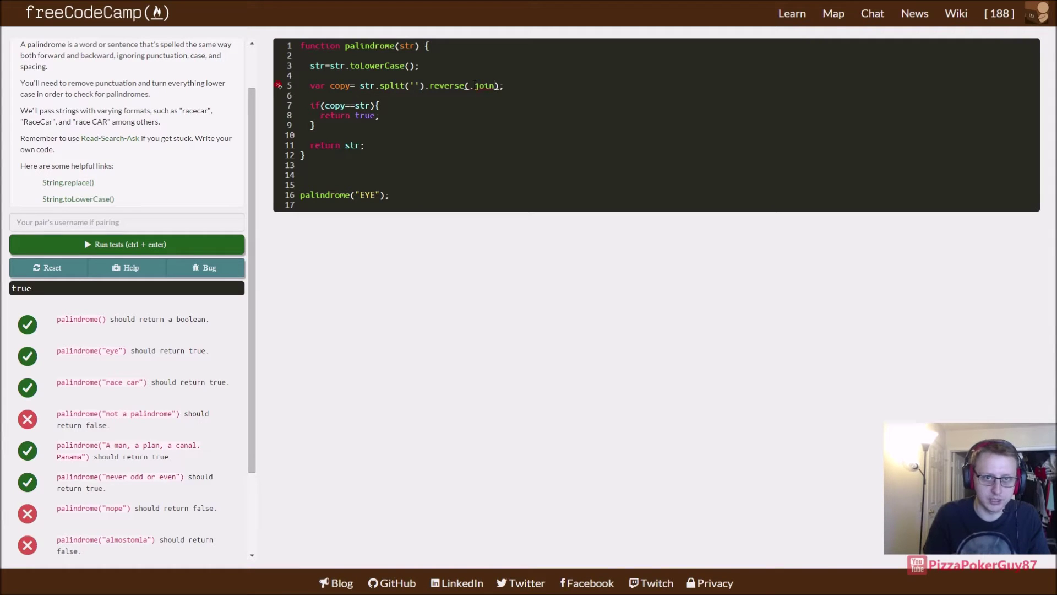
key("BackSpace")
key("BackSpace")
key("BackSpace")
key("Right")
type(".")
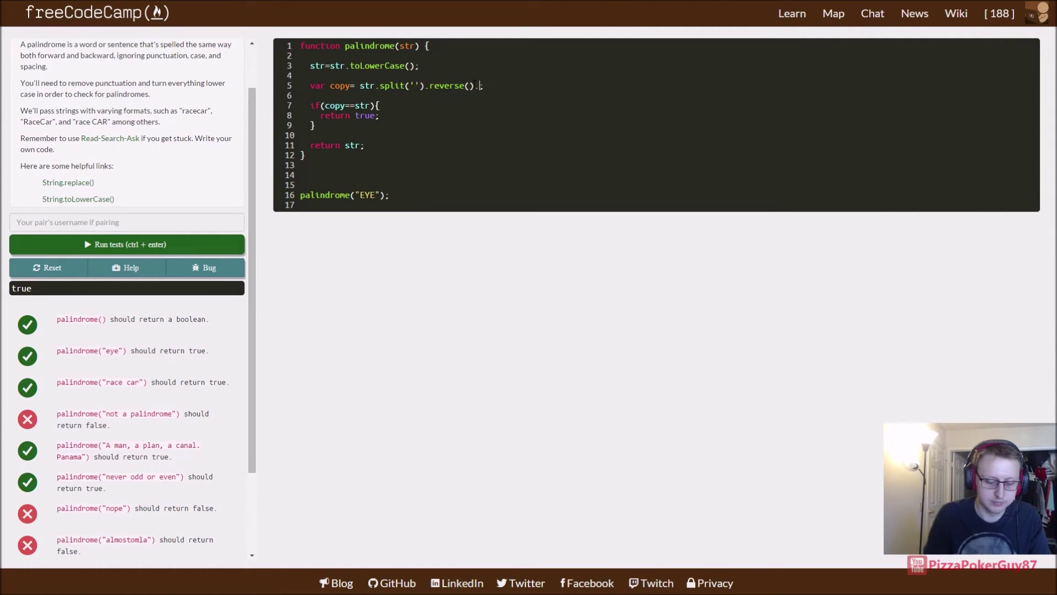
type("join(")
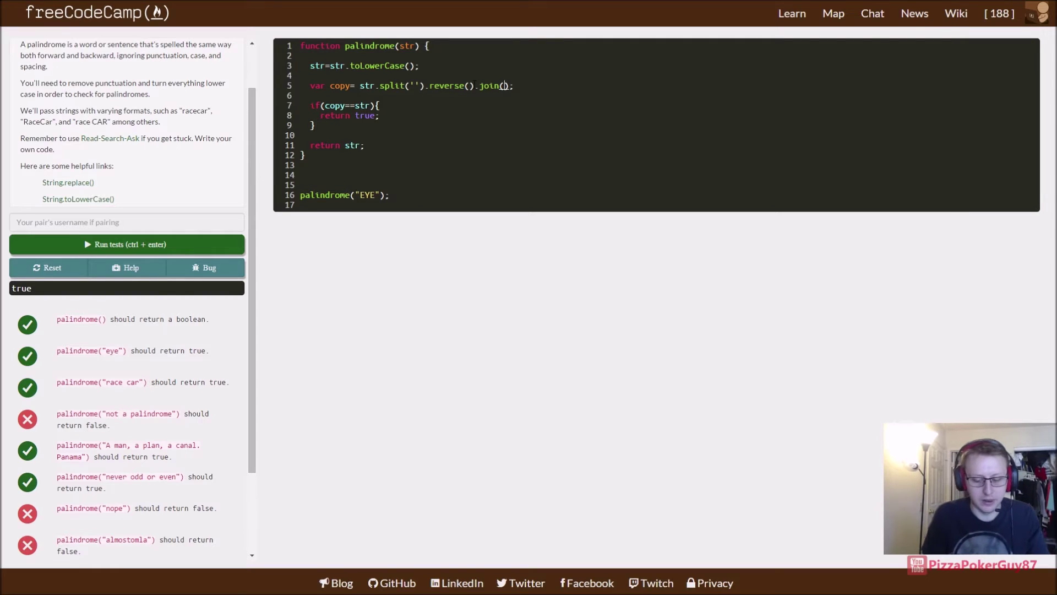
type("''")
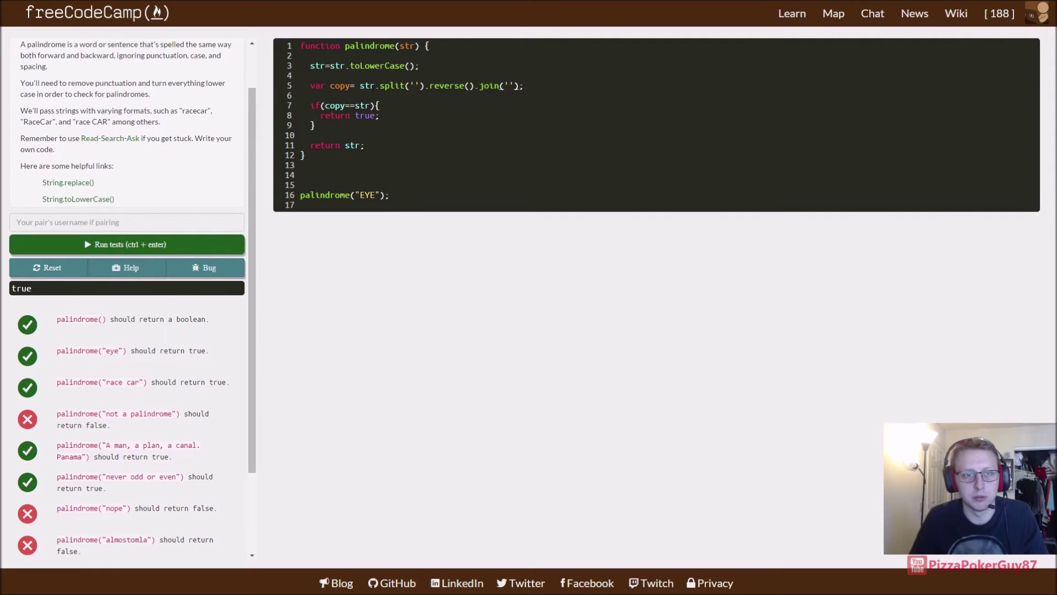
left_click(165, 243)
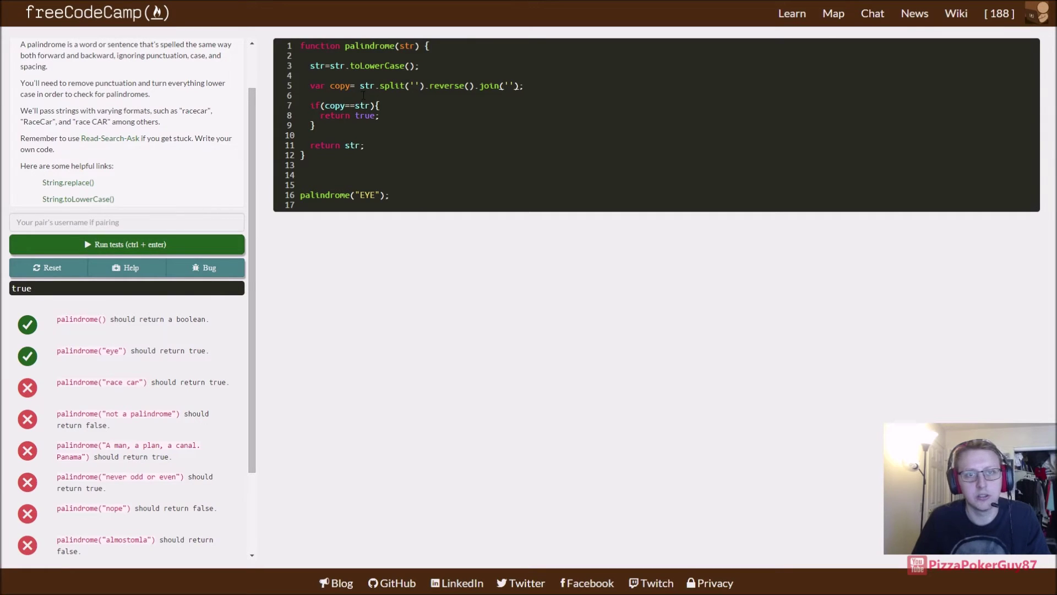
- Delete the blank lines above palindrome("EYE") and insert empty lines above var copy
left_click_drag(145, 382, 100, 383)
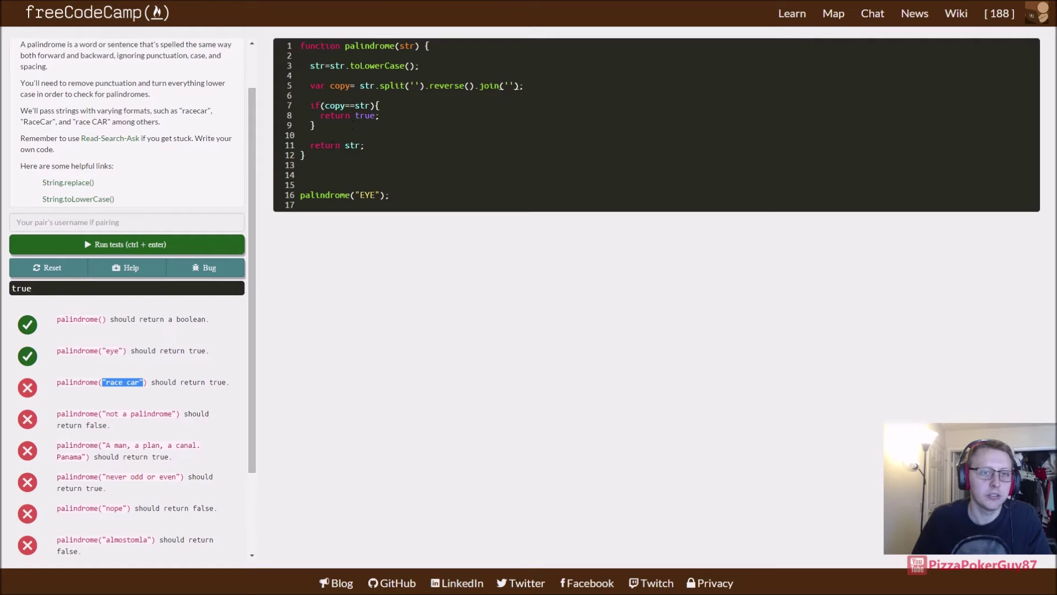
left_click(301, 175)
key("Down")
key("BackSpace")
key("BackSpace")
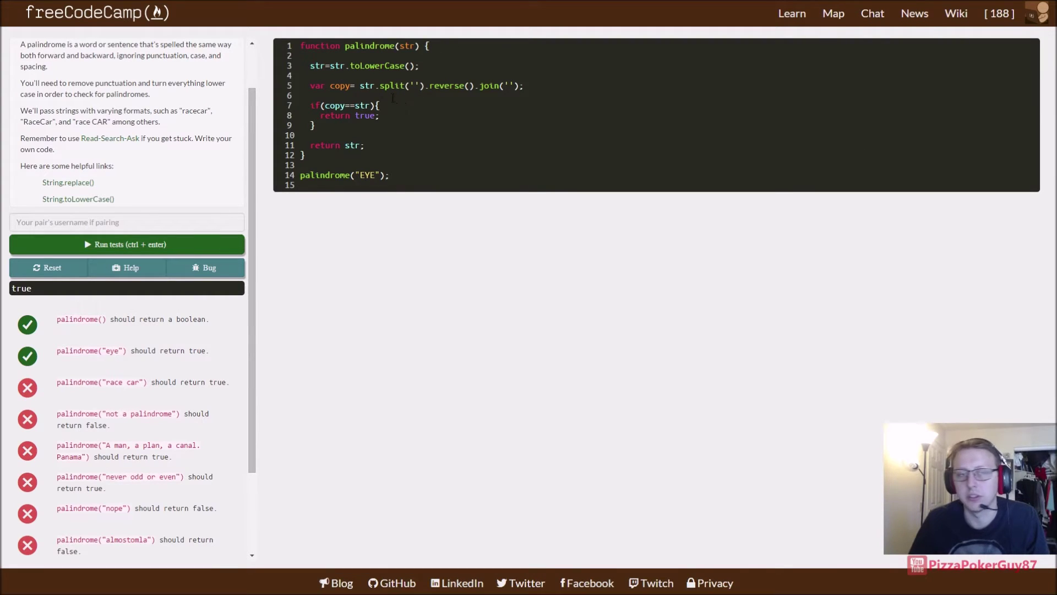
left_click(376, 75)
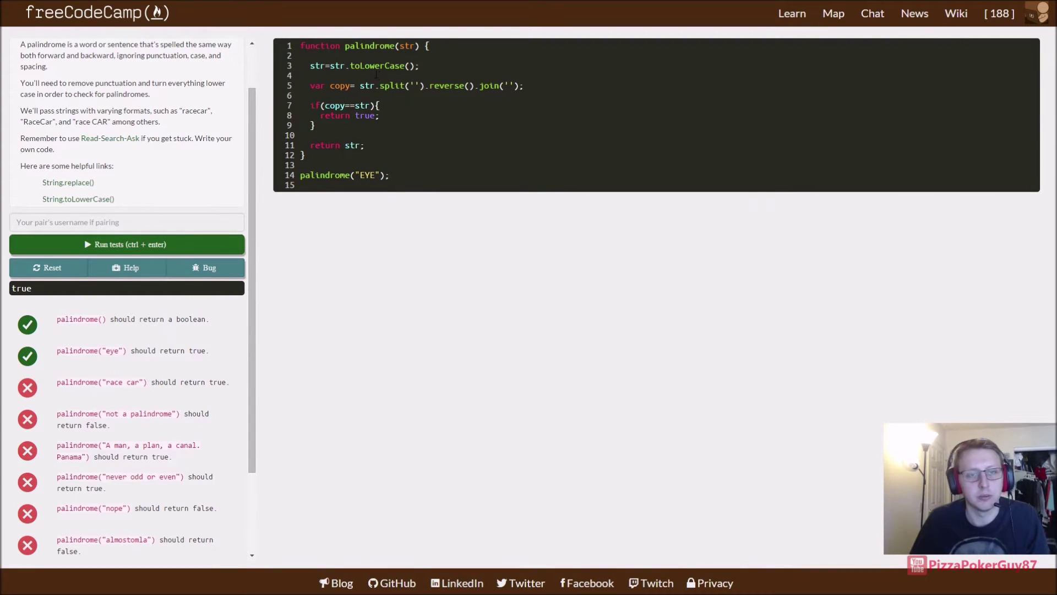
key("Return")
key("Return")
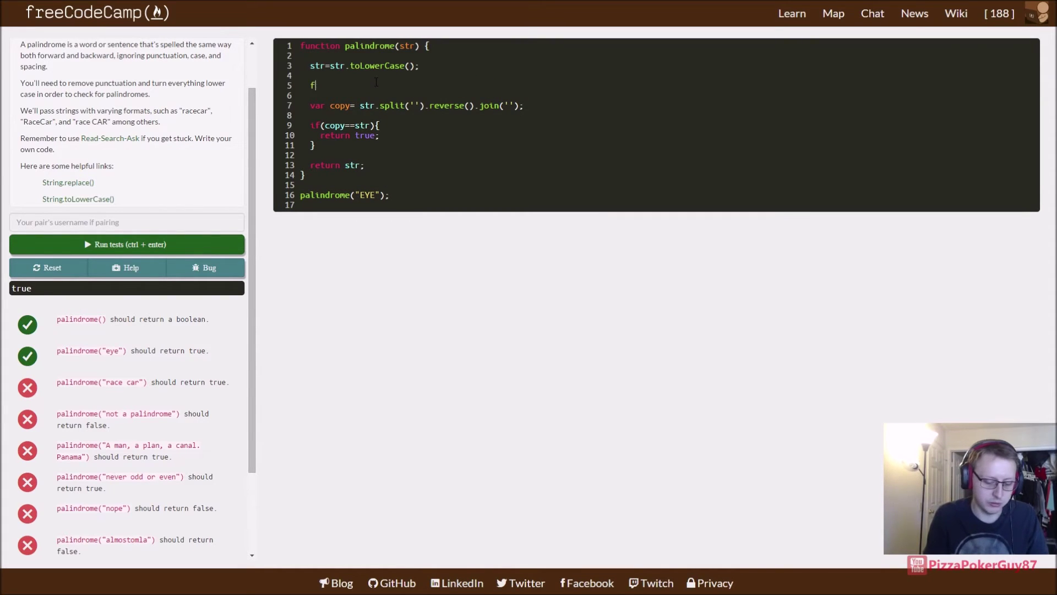
type("for(i")
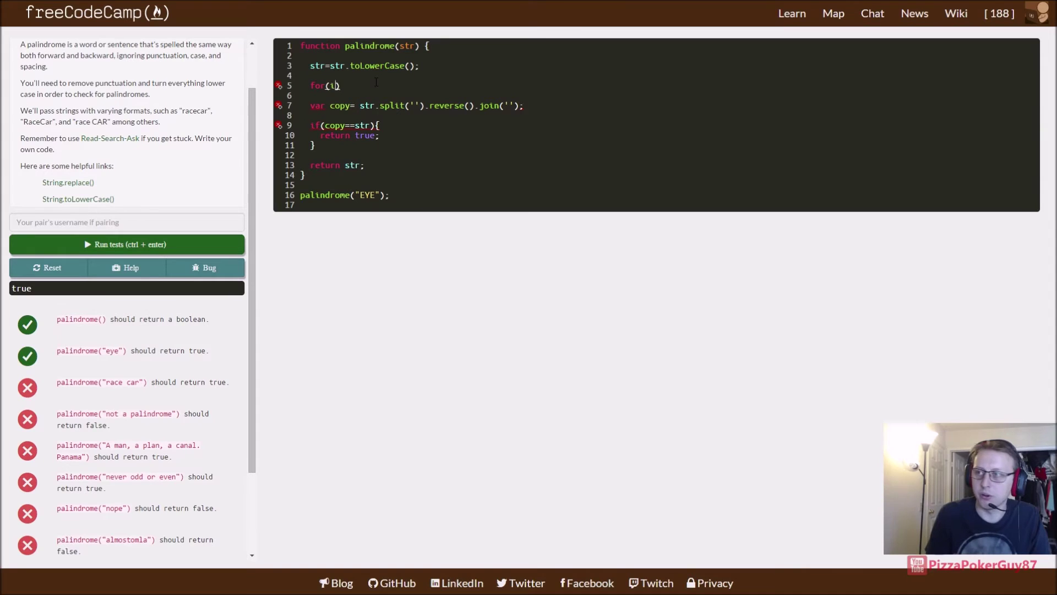
- Write the loop header for(var i=0;i<str.length;i++){ on line 5
key("BackSpace")
type("var")
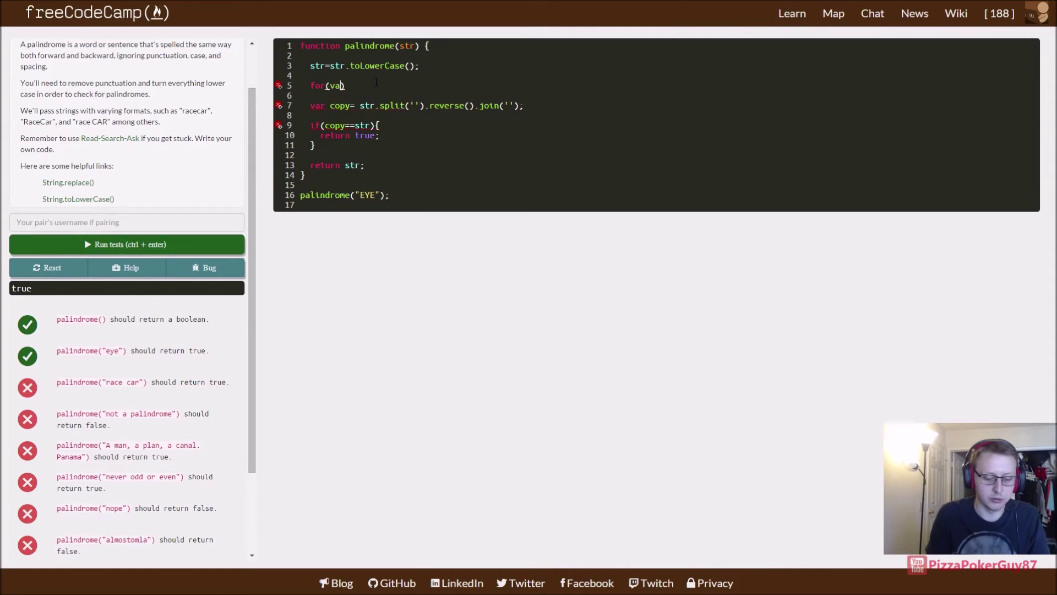
type(" i=0;")
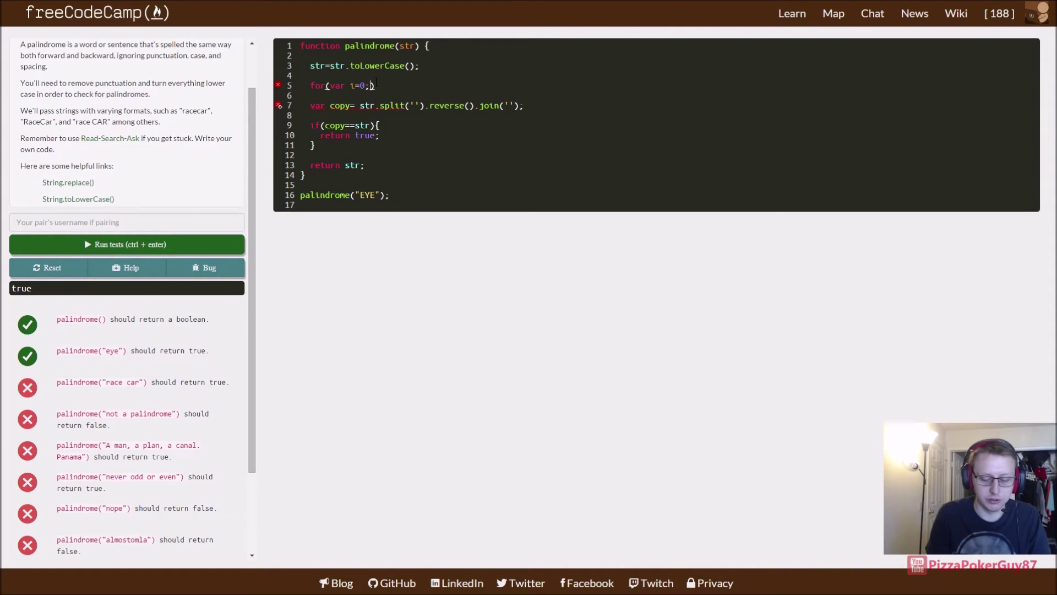
type("i")
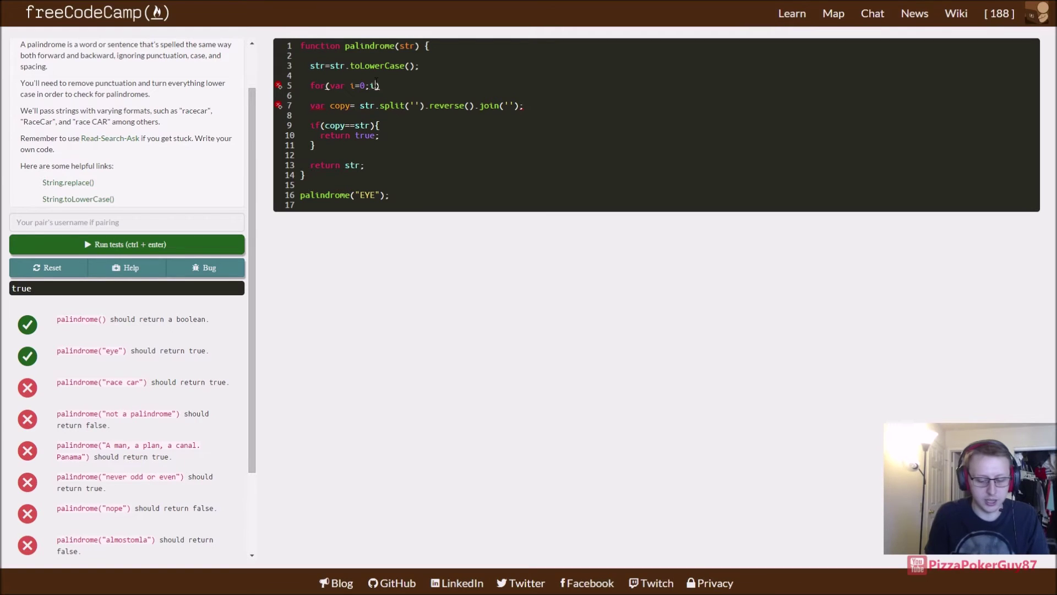
type("<str/")
key("BackSpace")
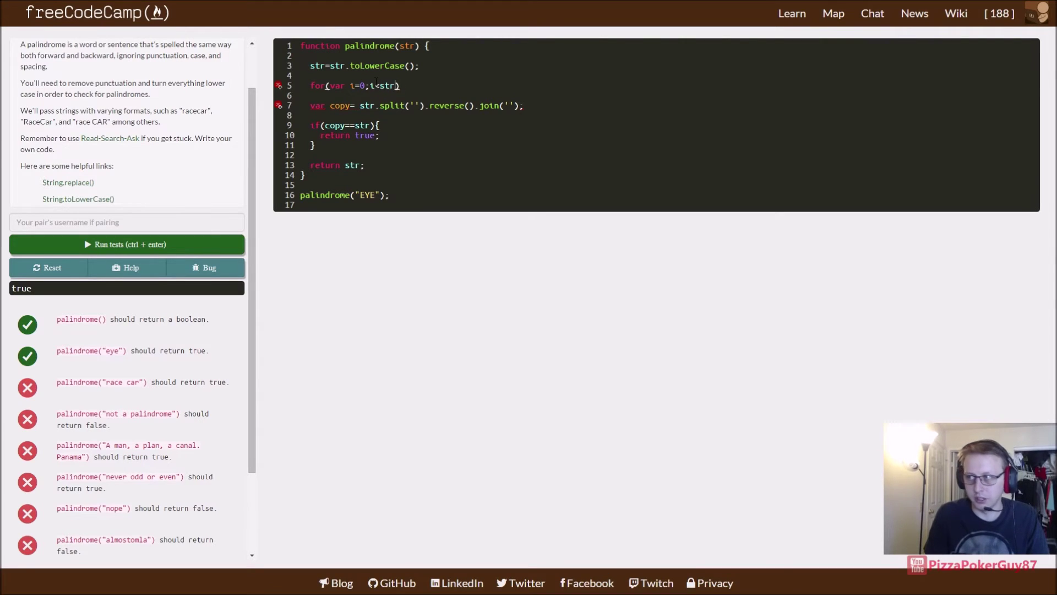
type(".length")
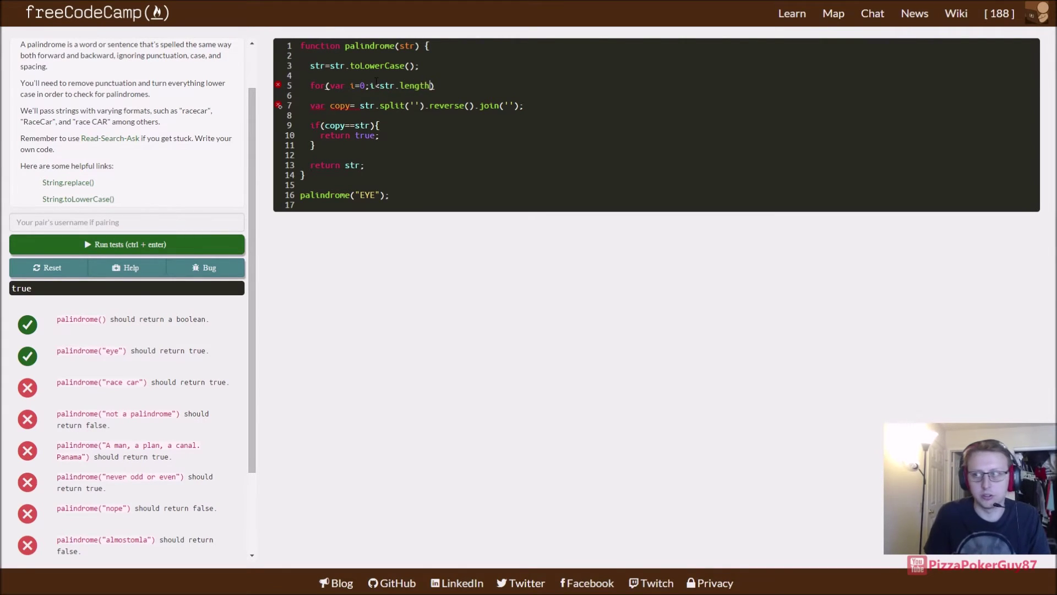
type(";i")
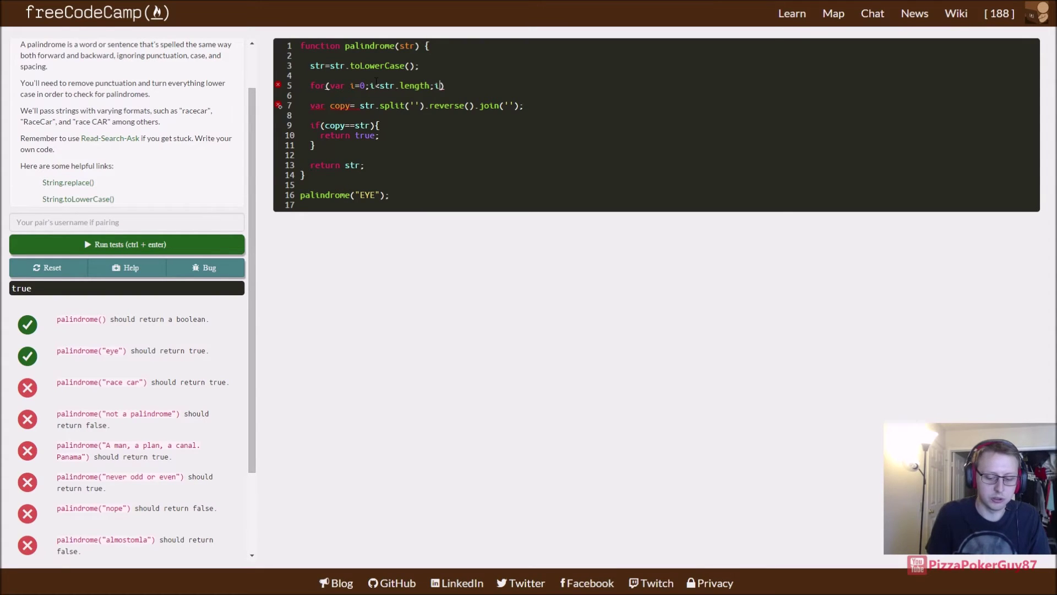
type("++){")
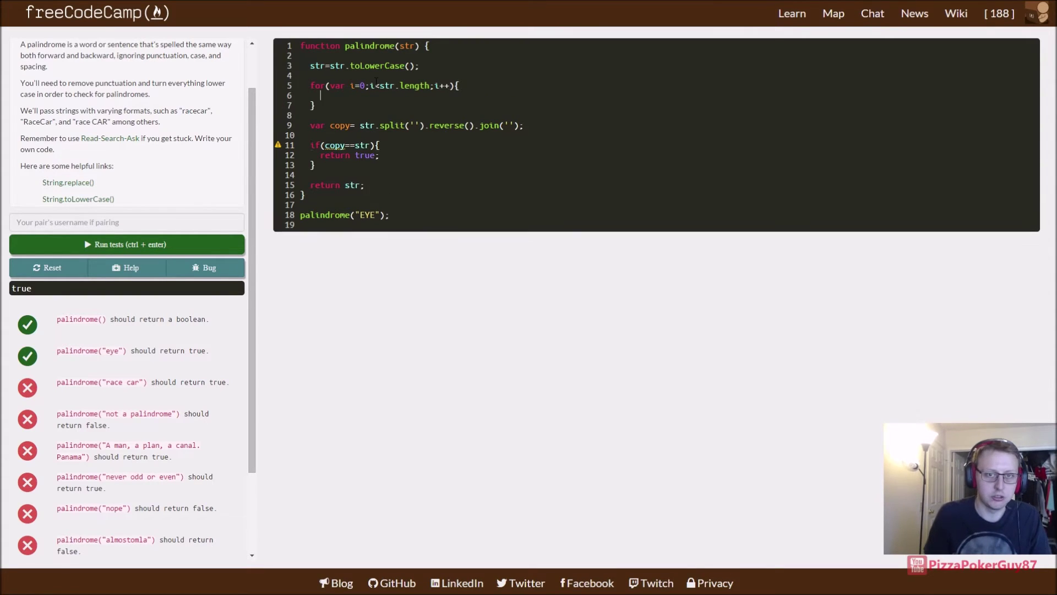
key("Return")
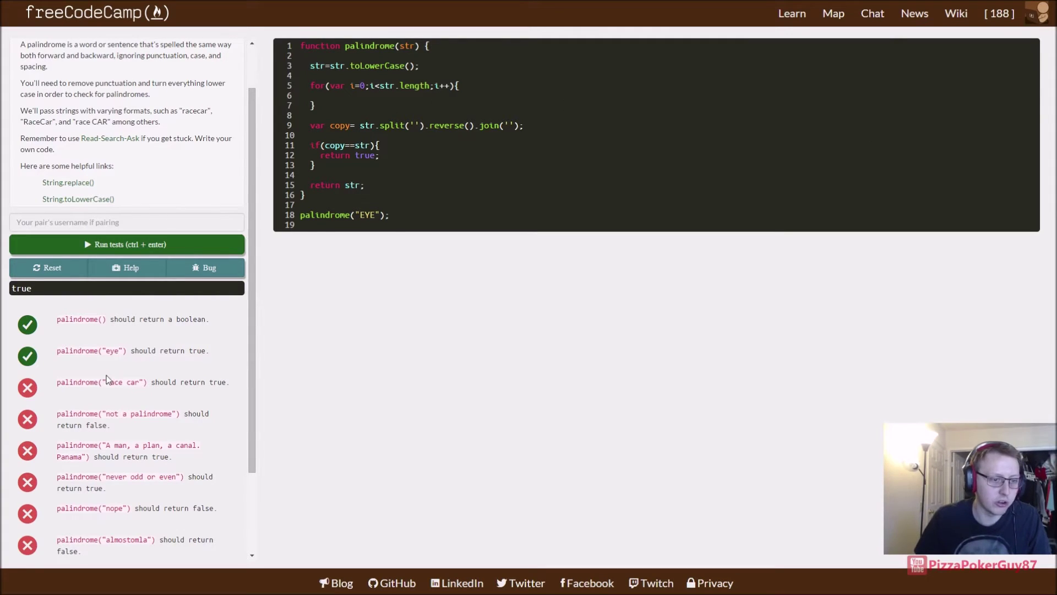
- Type str=str.replace(' ',''); inside the loop body
left_click_drag(106, 381, 123, 381)
left_click(335, 96)
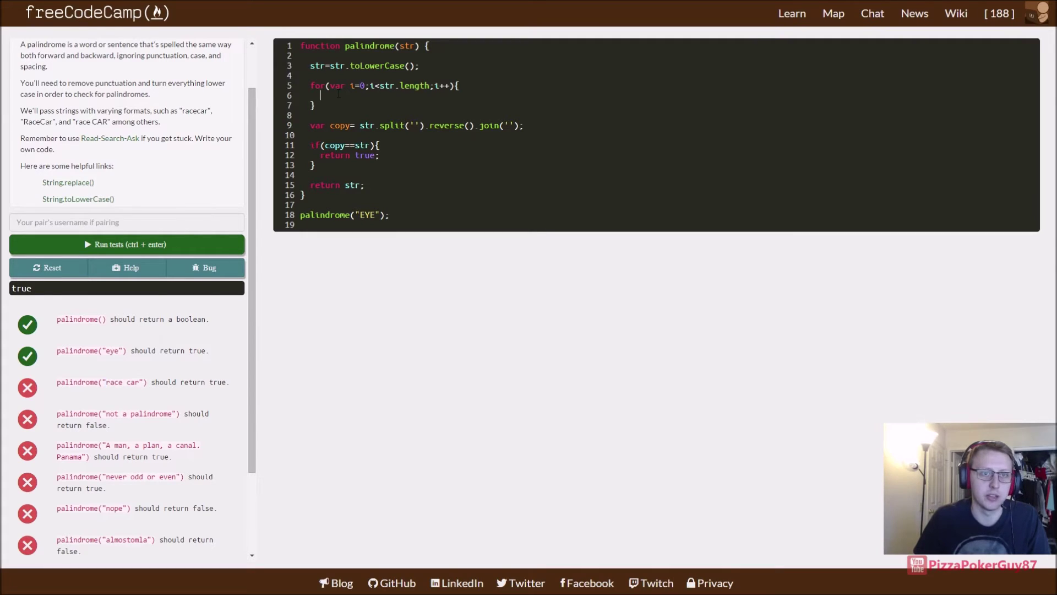
type("str")
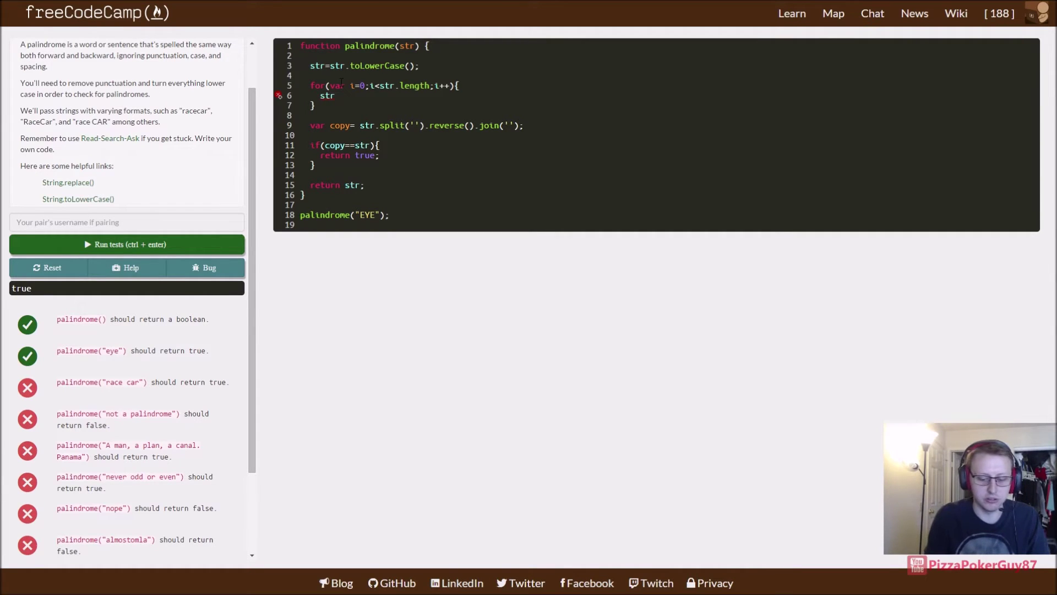
type("=str/")
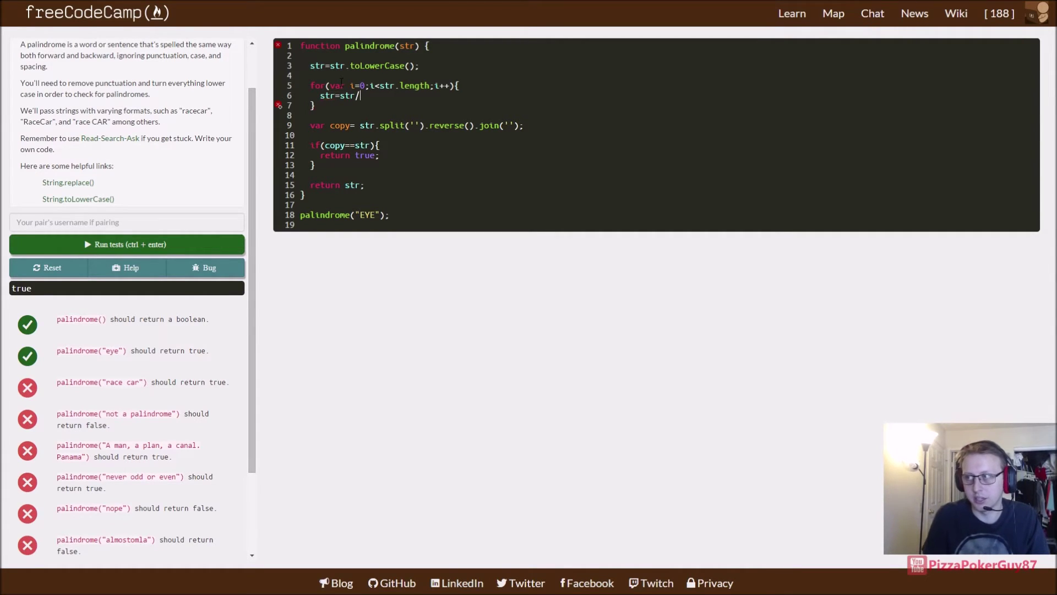
type("replacxe")
key("BackSpace")
key("BackSpace")
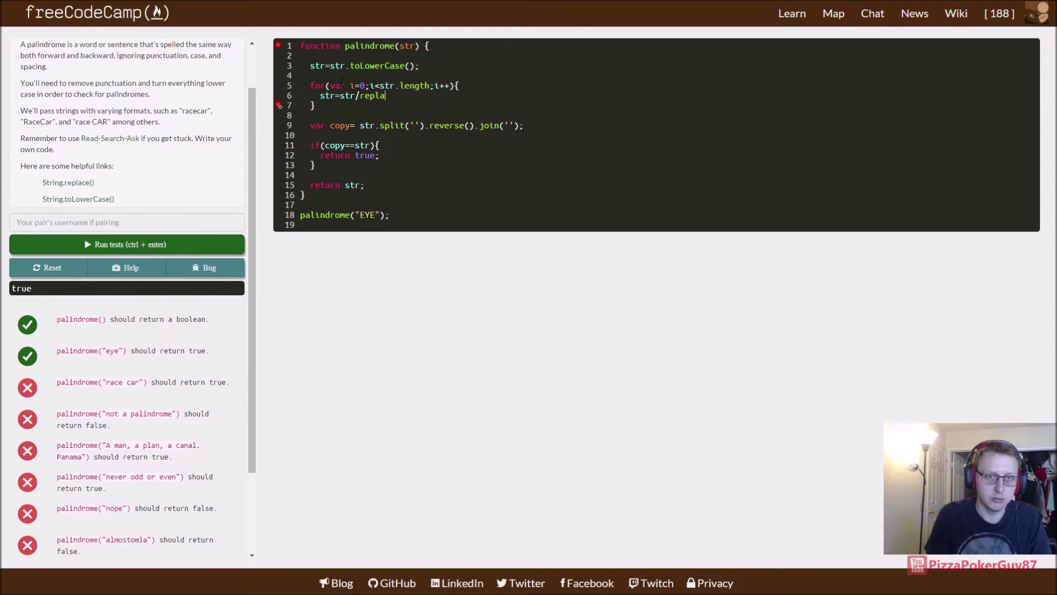
key("BackSpace")
key("BackSpace")
key("BackSpace")
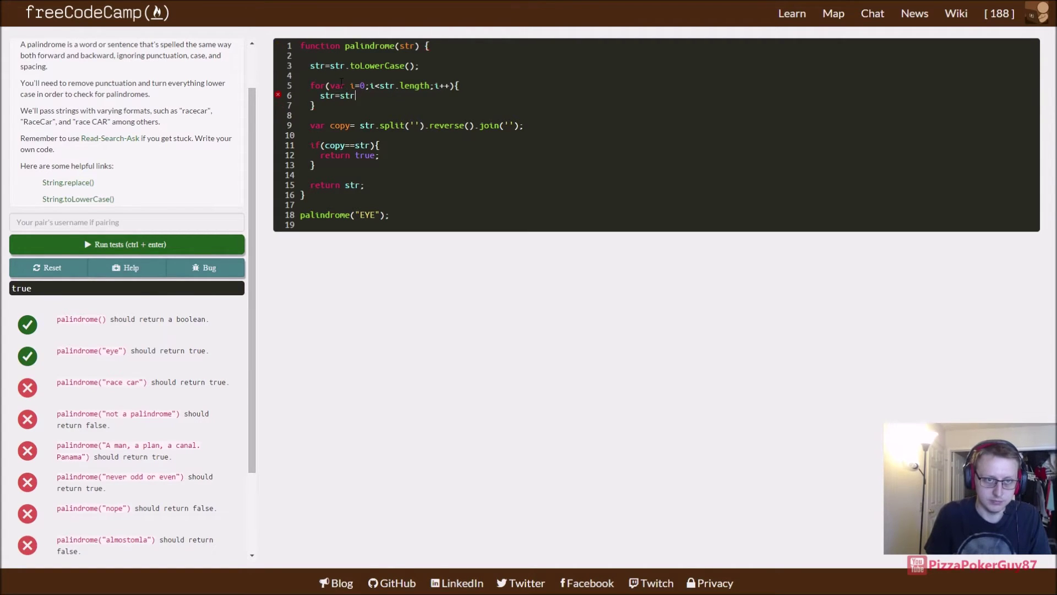
type(".replace")
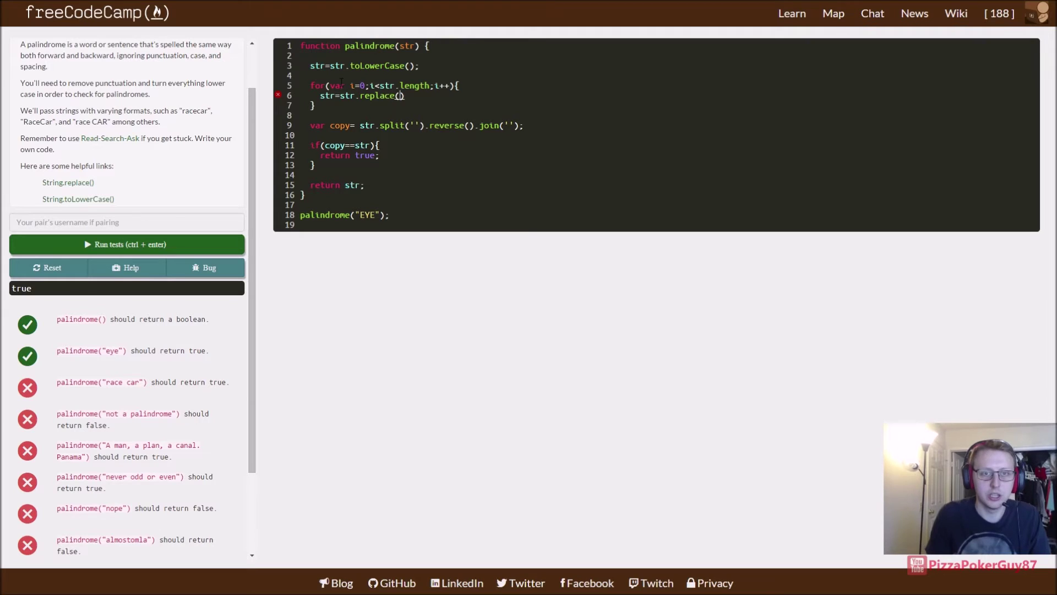
type("(")
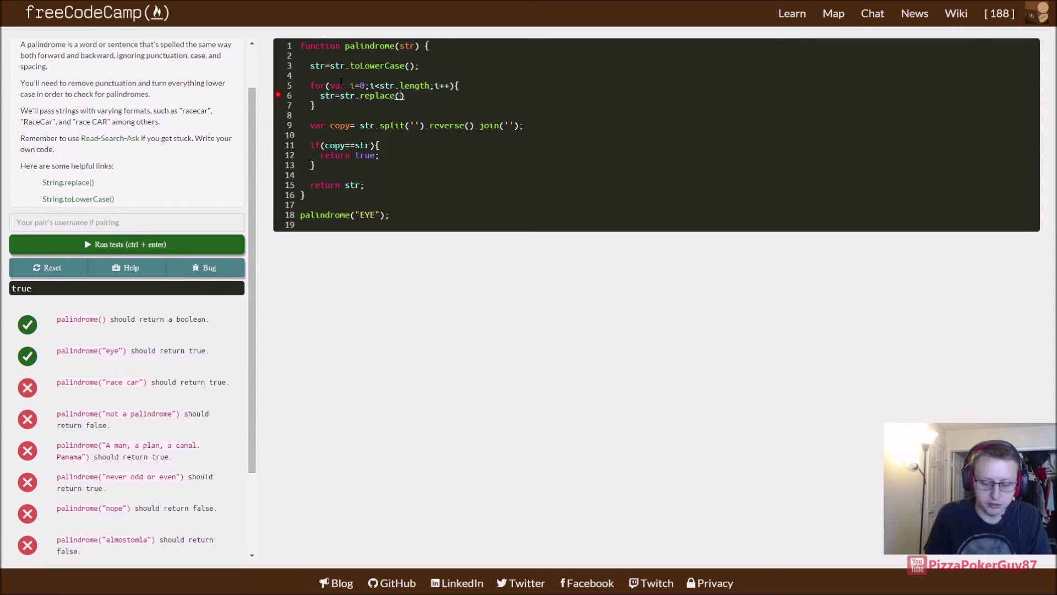
type("' '")
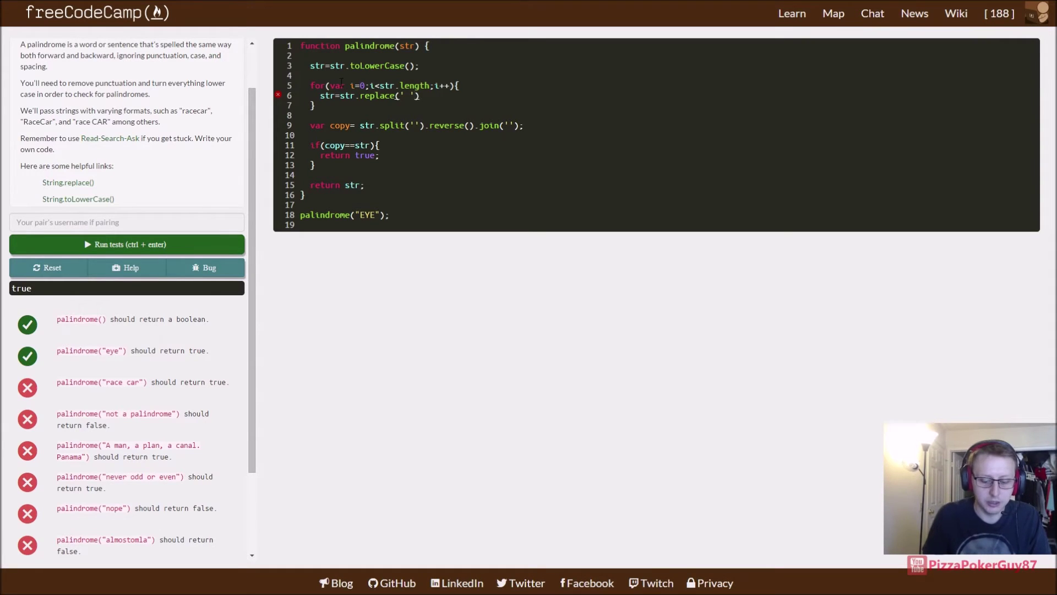
type(",'')")
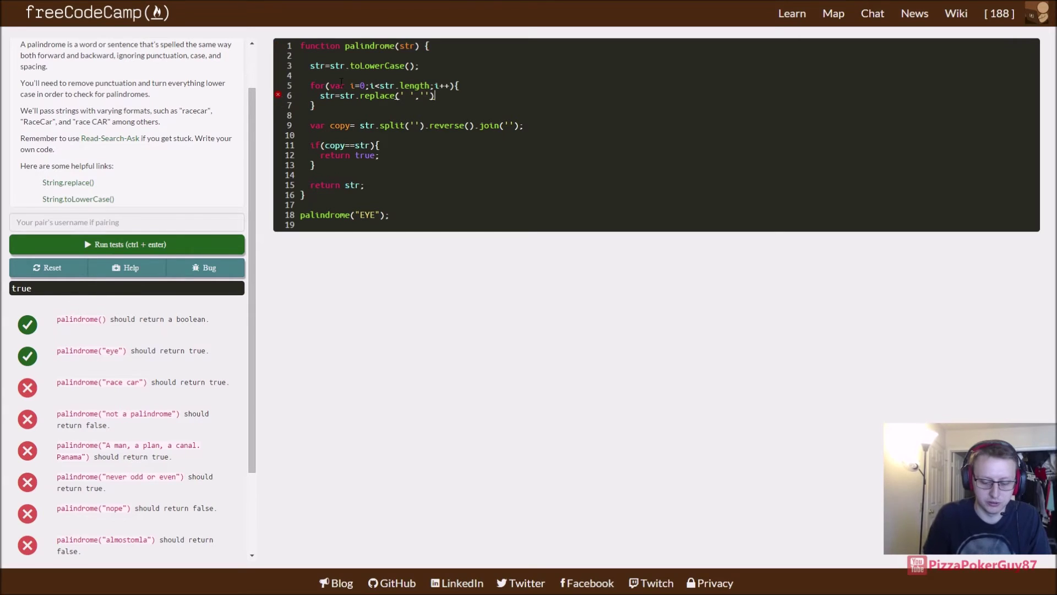
type(";")
- Run the tests, delete the if(copy==str) block, rerun, and clear 'EYE' from the sample call
left_click(127, 254)
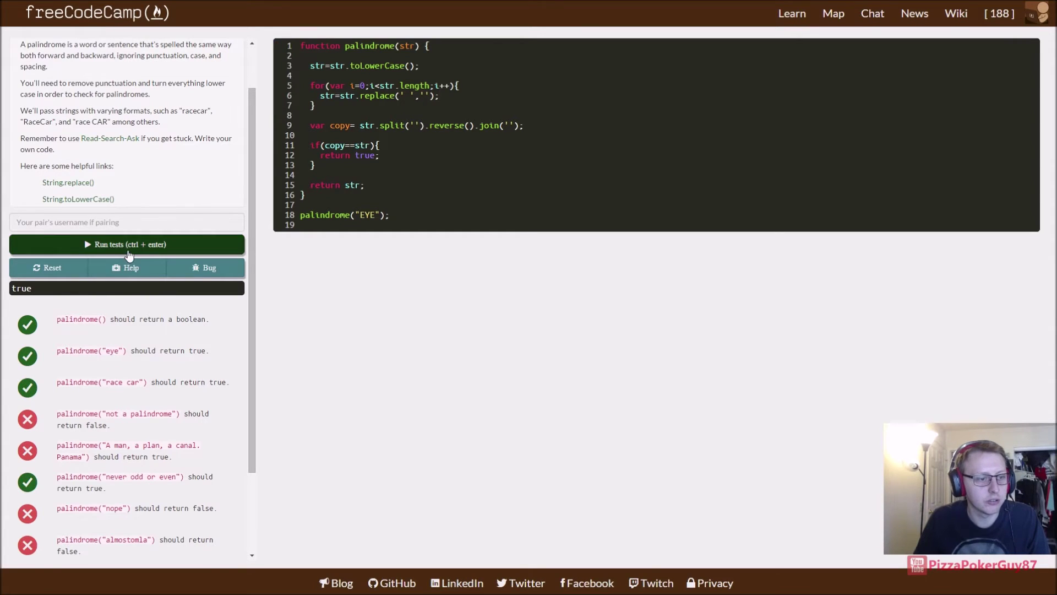
mouse_move(105, 382)
left_mouse_down()
mouse_move(153, 383)
mouse_move(142, 382)
left_mouse_up()
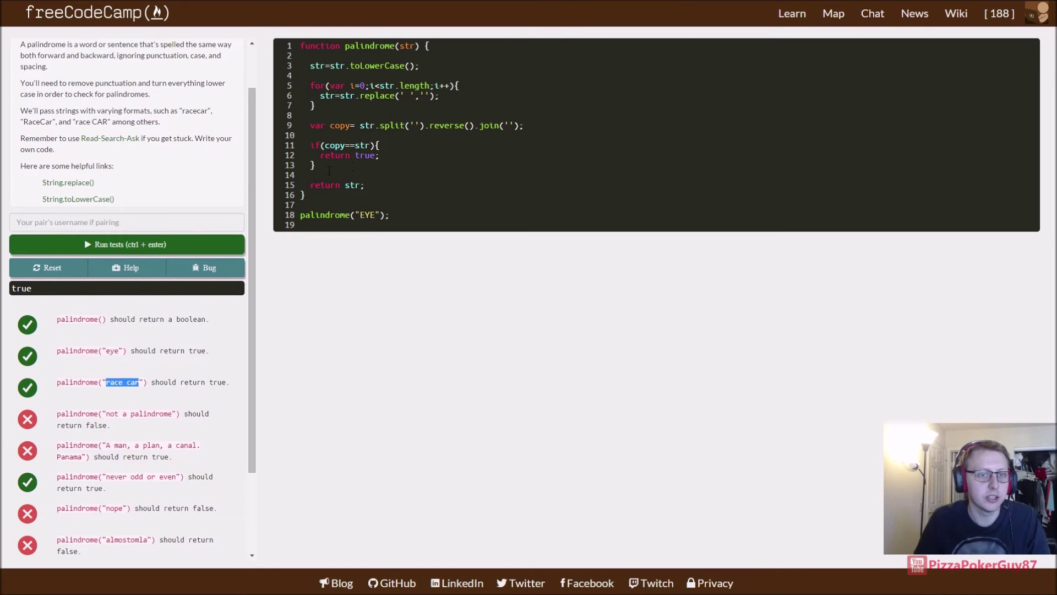
left_click_drag(313, 175, 301, 144)
key("ctrl+c")
key("BackSpace")
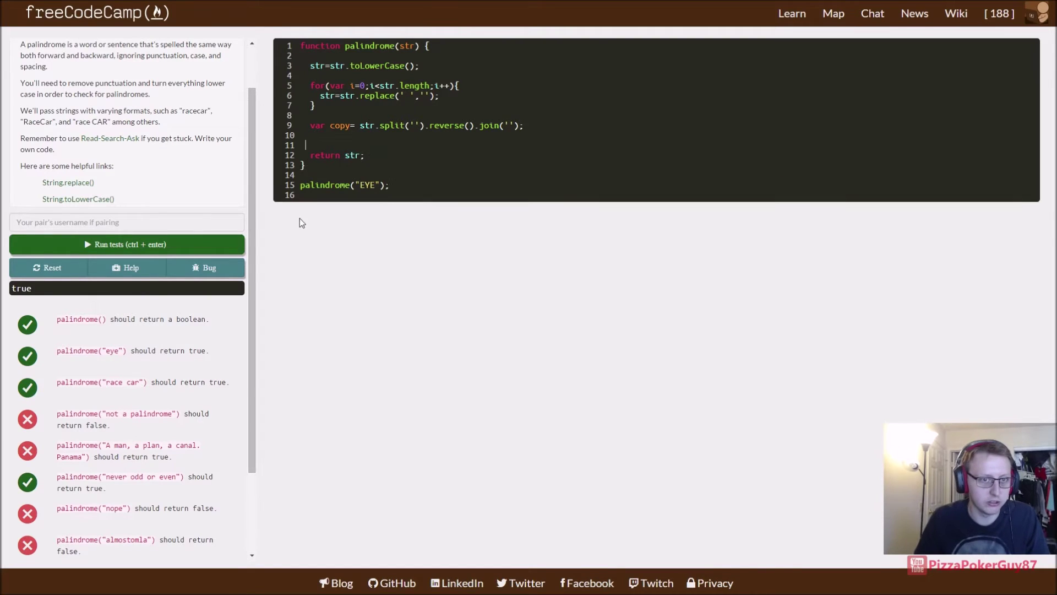
left_click(149, 246)
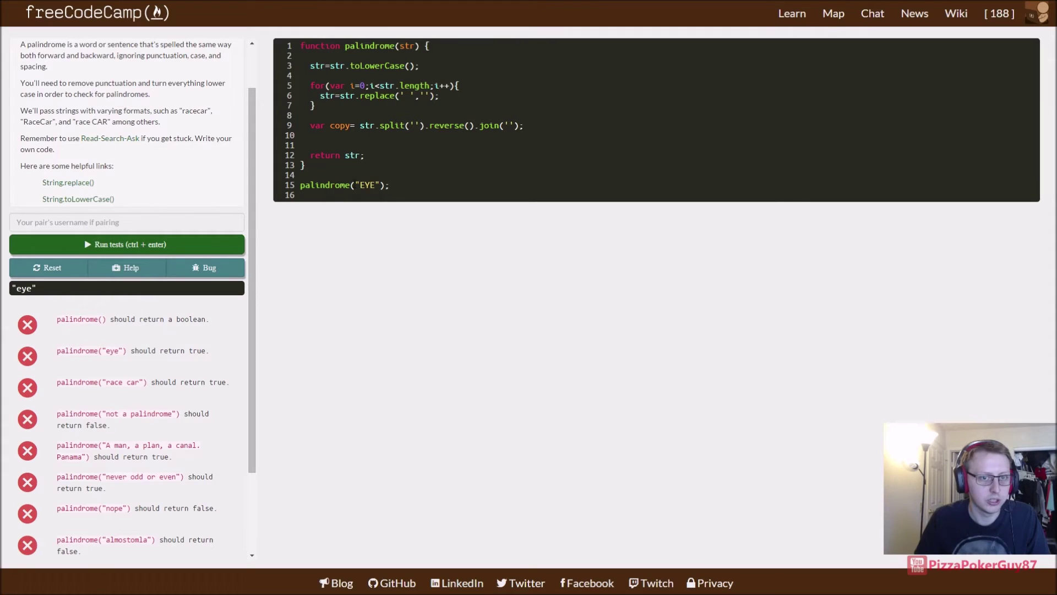
key("BackSpace")
key("BackSpace")
key("BackSpace")
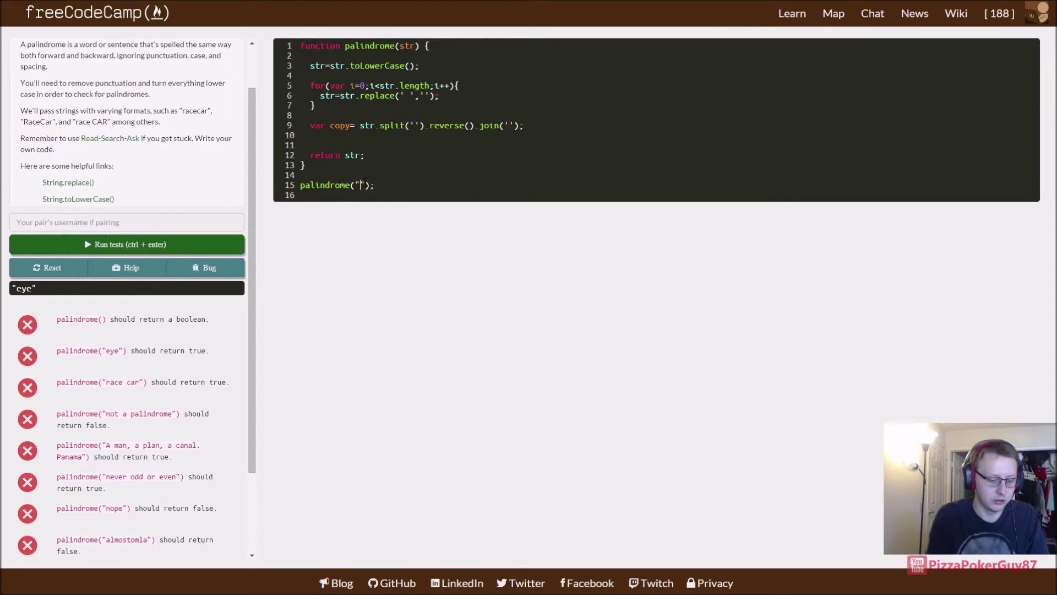
type("Race car")
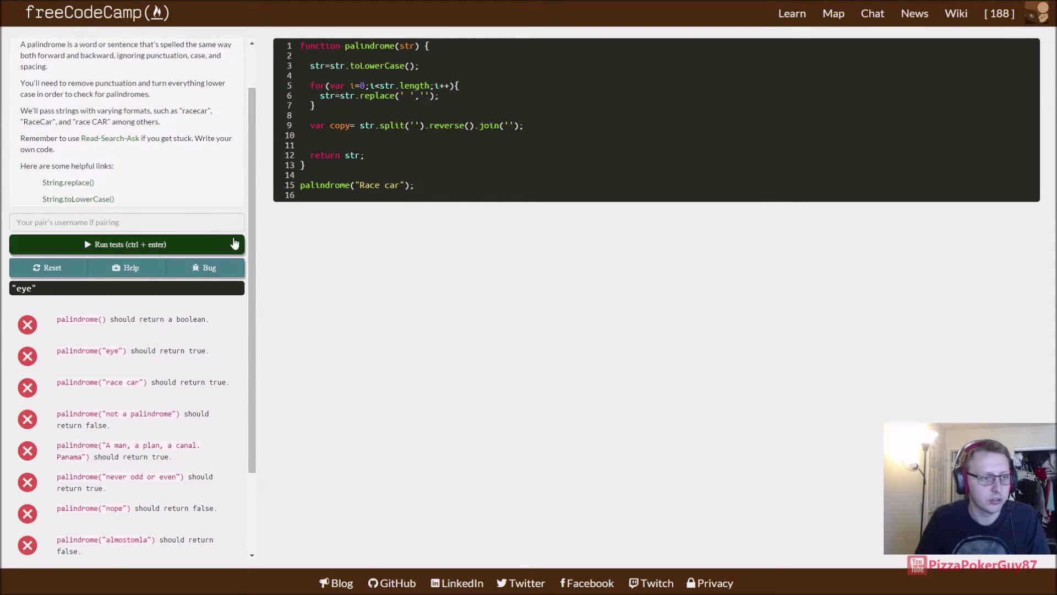
- Run palindrome("Race car") to get 'racecar', then restore the if block and rerun tests
left_click(235, 244)
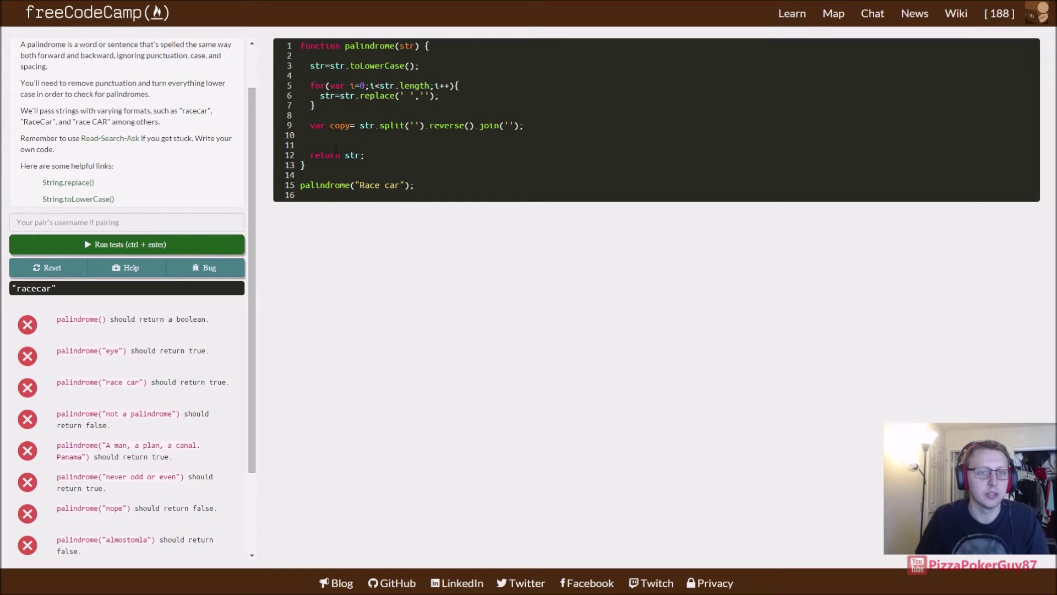
key("ctrl+v")
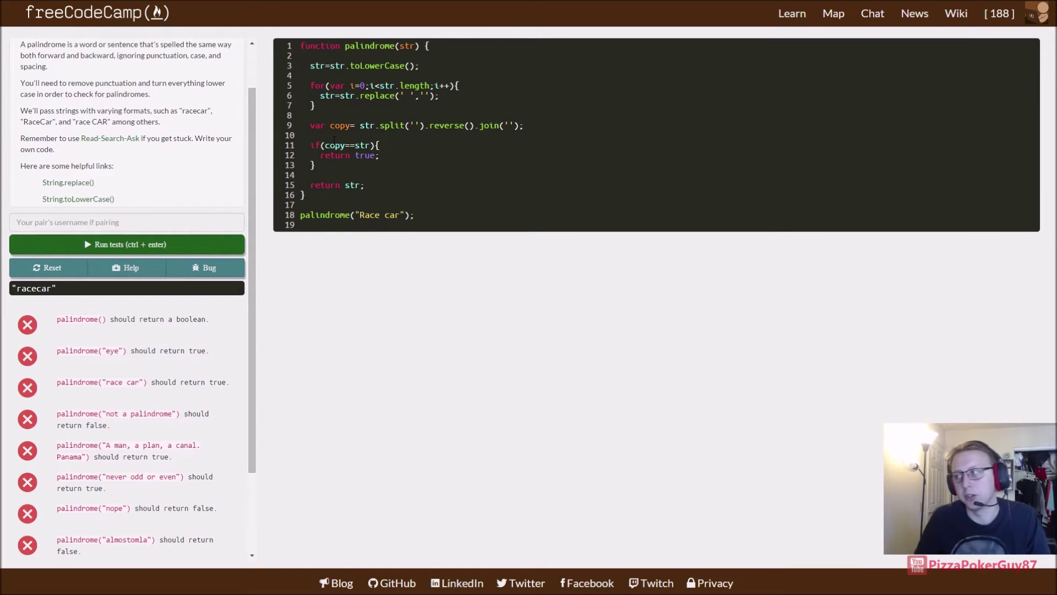
left_click(229, 246)
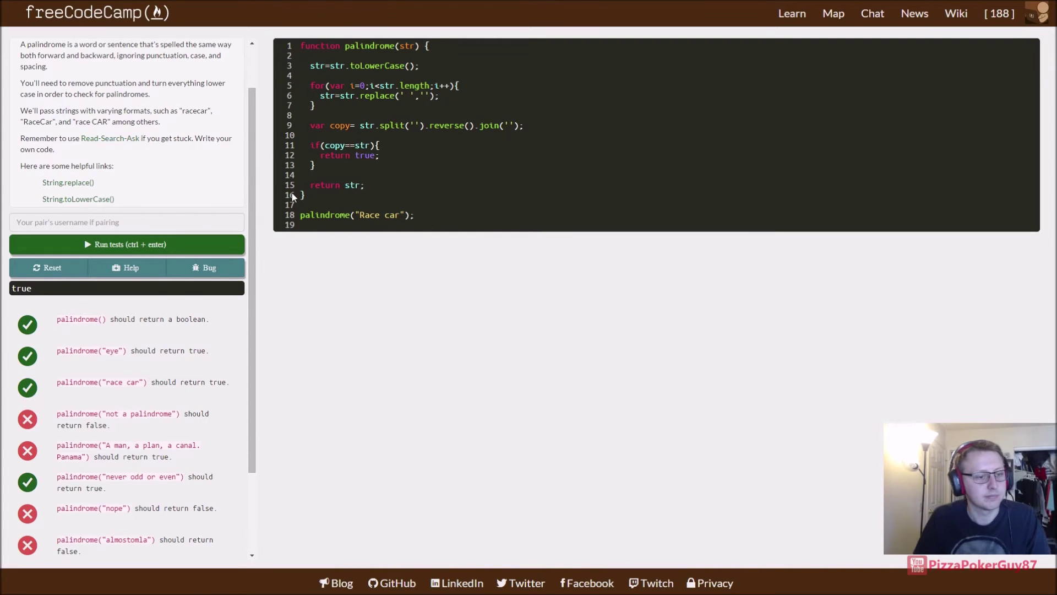
- Add an else { return false } branch, comment it out with //, and rerun the tests
left_click(330, 165)
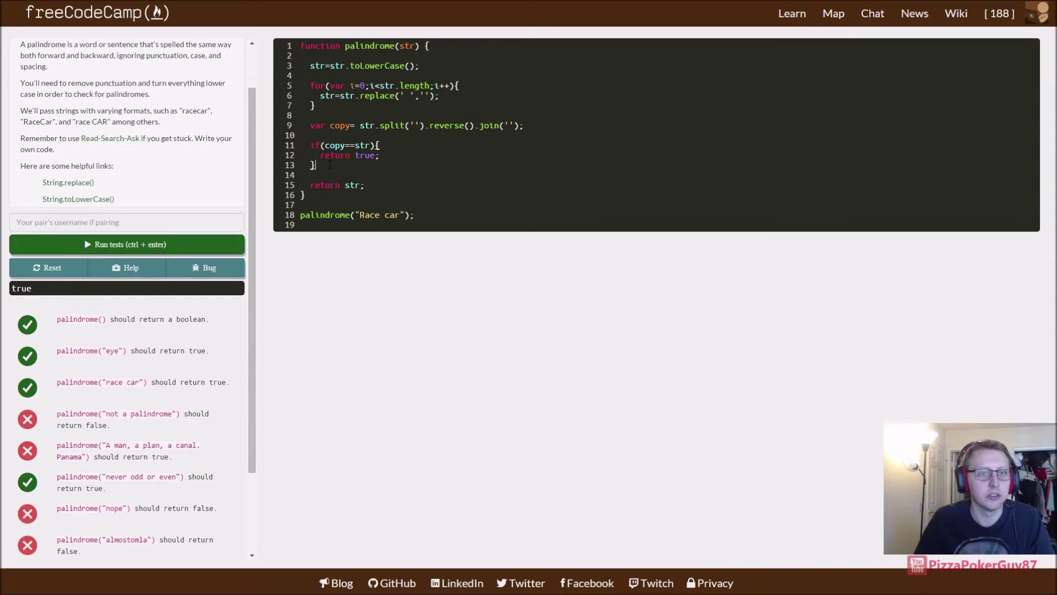
key("Return")
type("else")
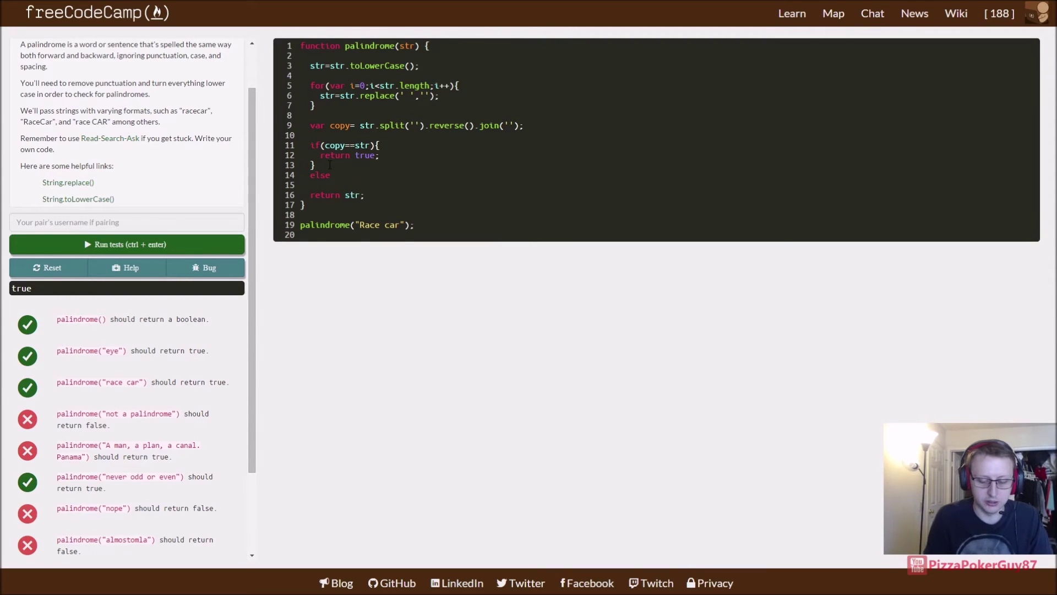
type("{")
key("Return")
type("etur")
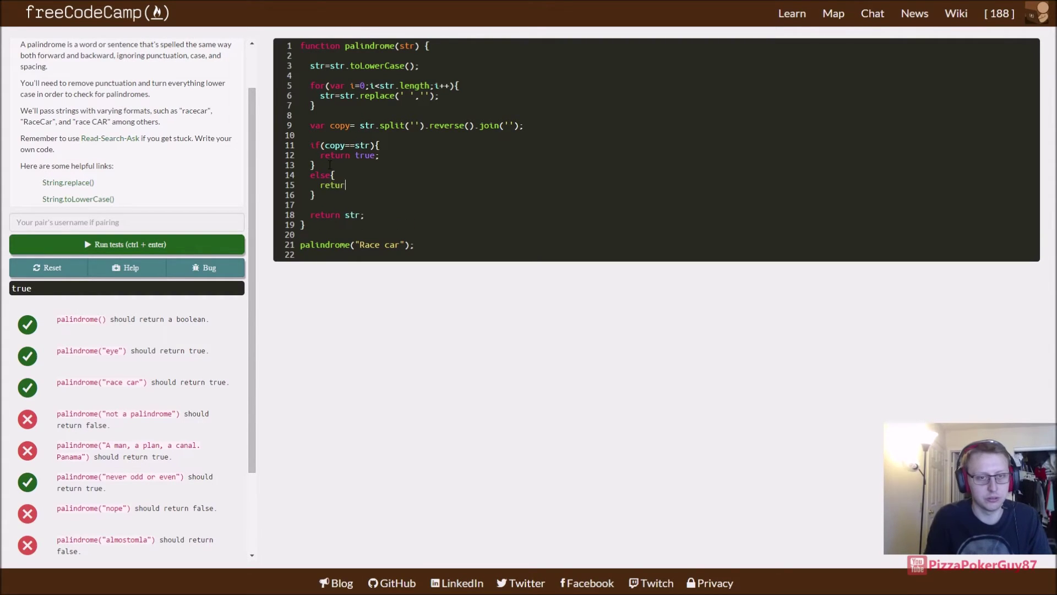
type("n f")
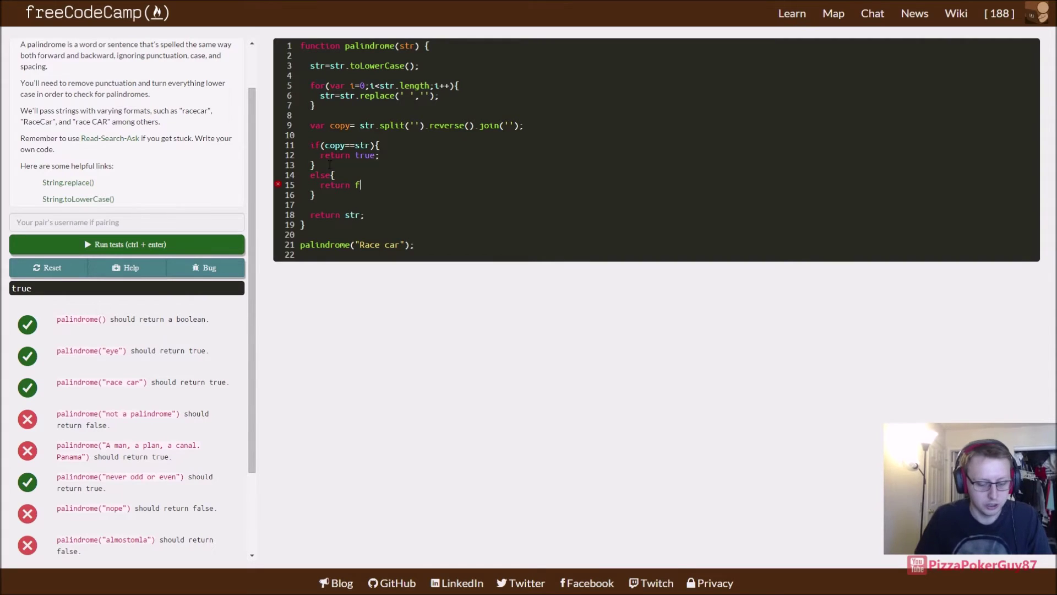
type("alse")
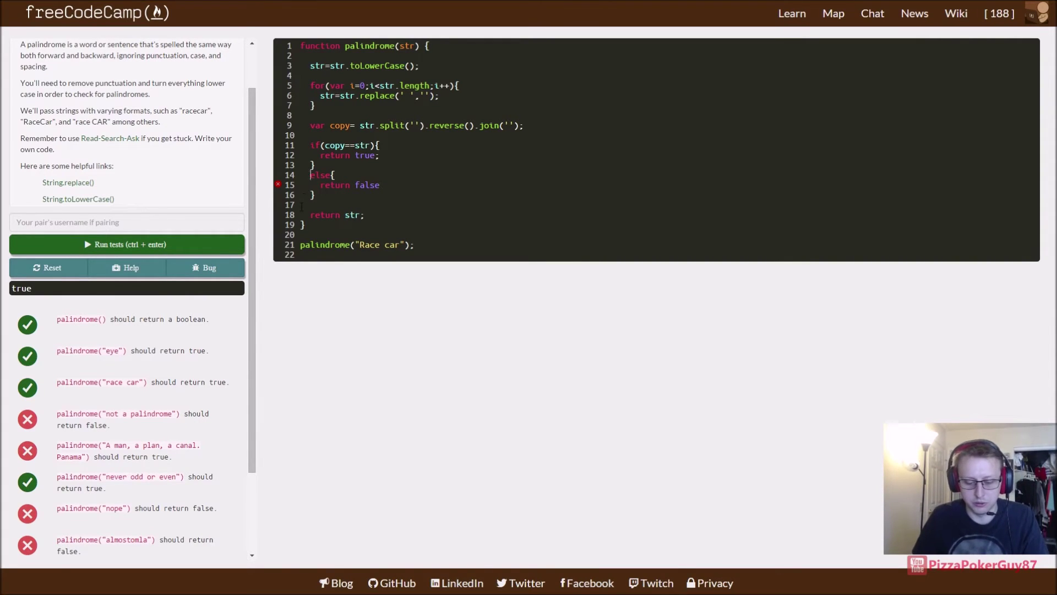
type("//  ")
type("//")
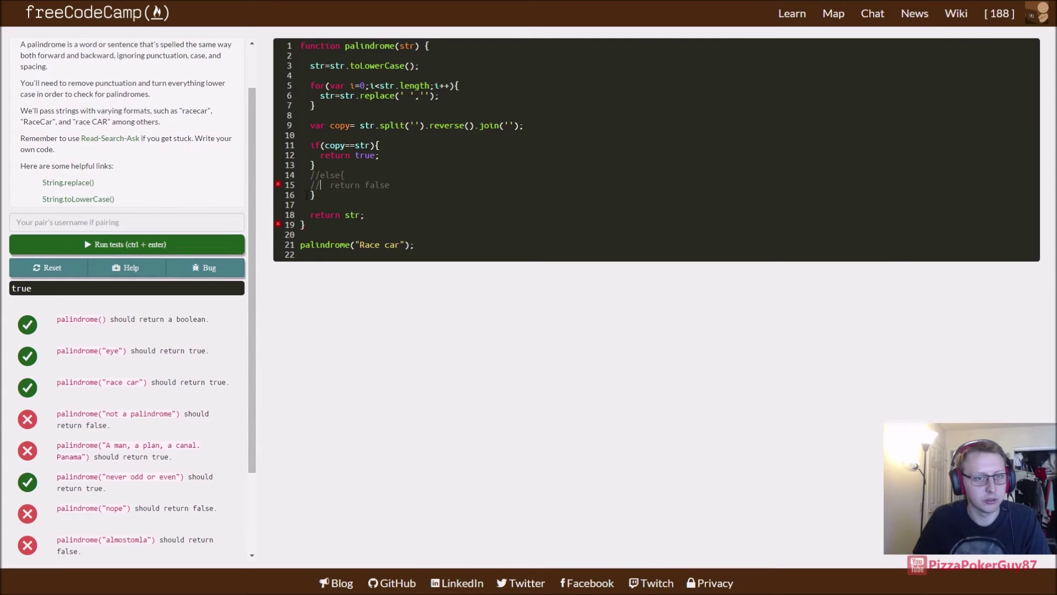
key("Down")
type("//")
left_click(198, 242)
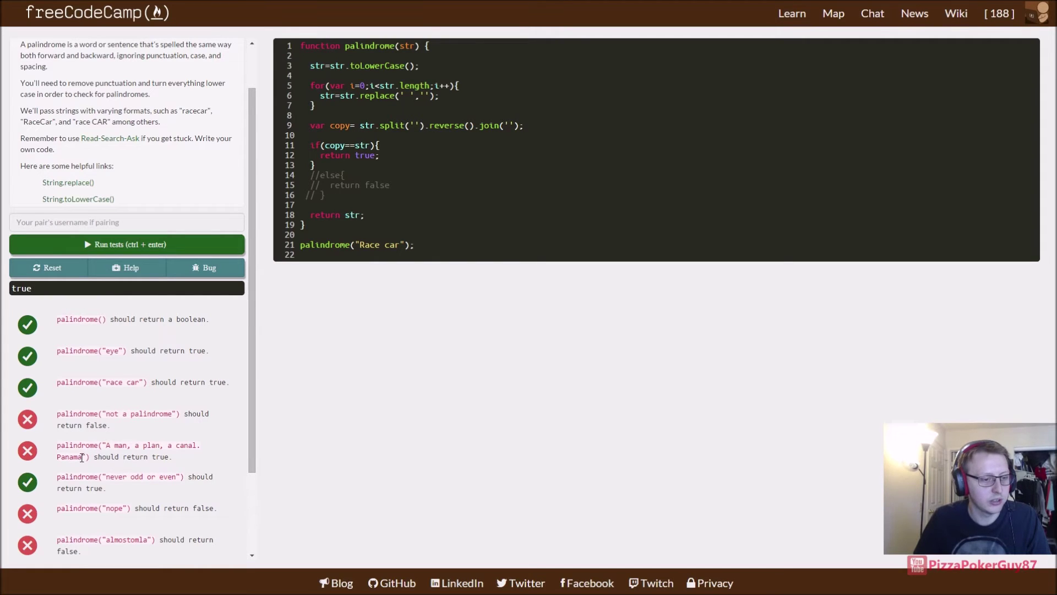
left_click_drag(83, 457, 106, 445)
key("ctrl+c")
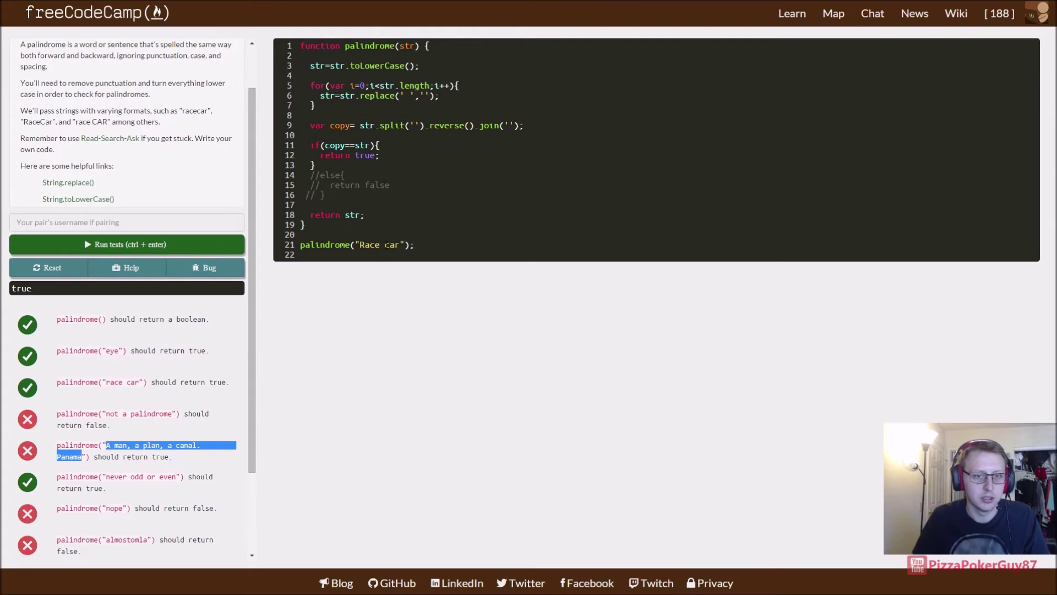
- Replace "Race car" with "A man, a plan, a canal. Panama" and run, showing aman,aplan,acanal.panama
left_click_drag(400, 244, 360, 244)
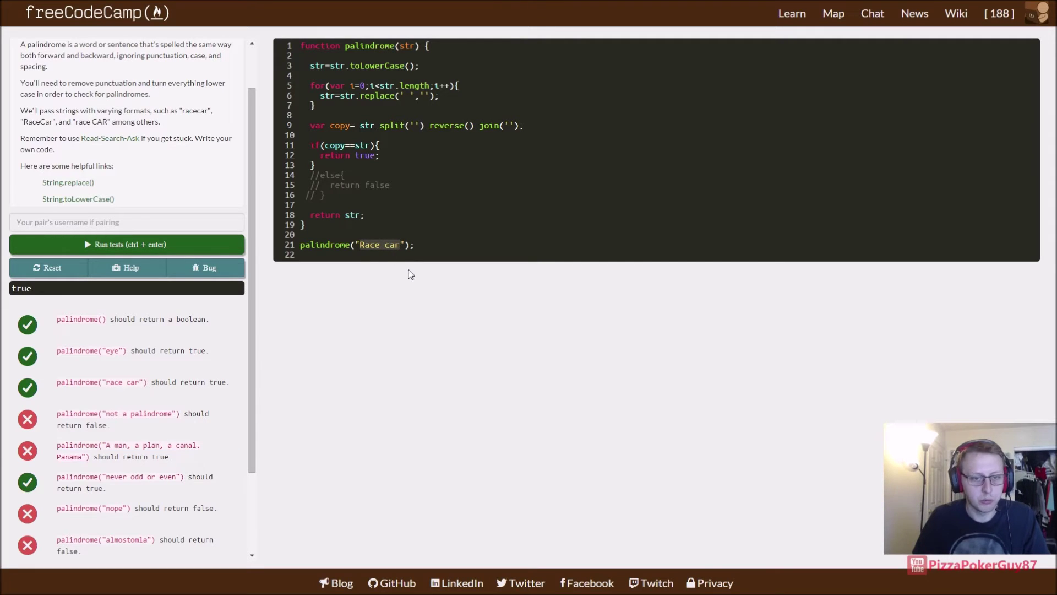
key("ctrl+v")
left_click(181, 247)
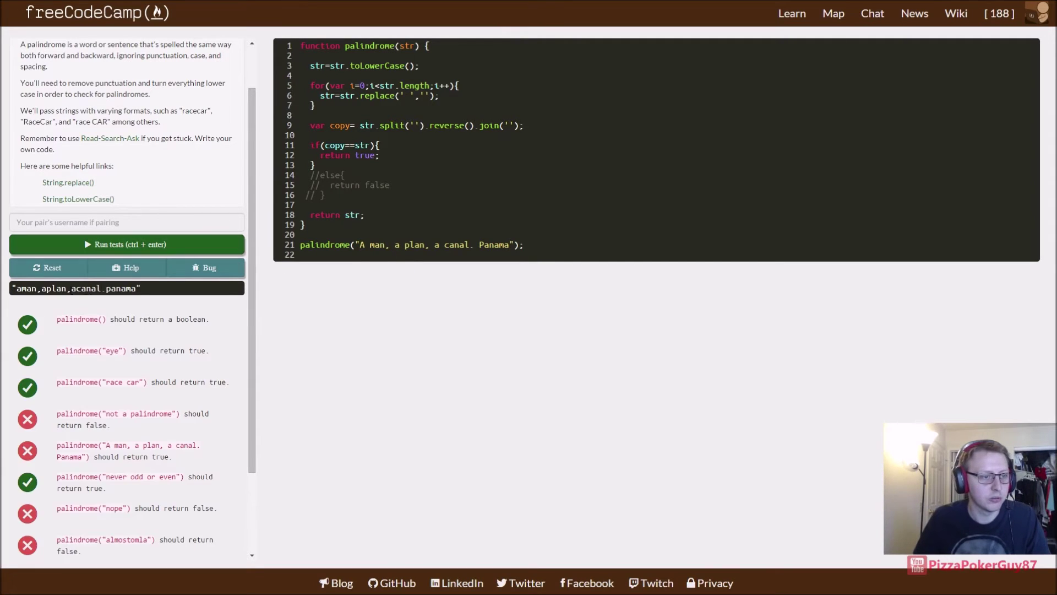
left_click_drag(17, 288, 133, 288)
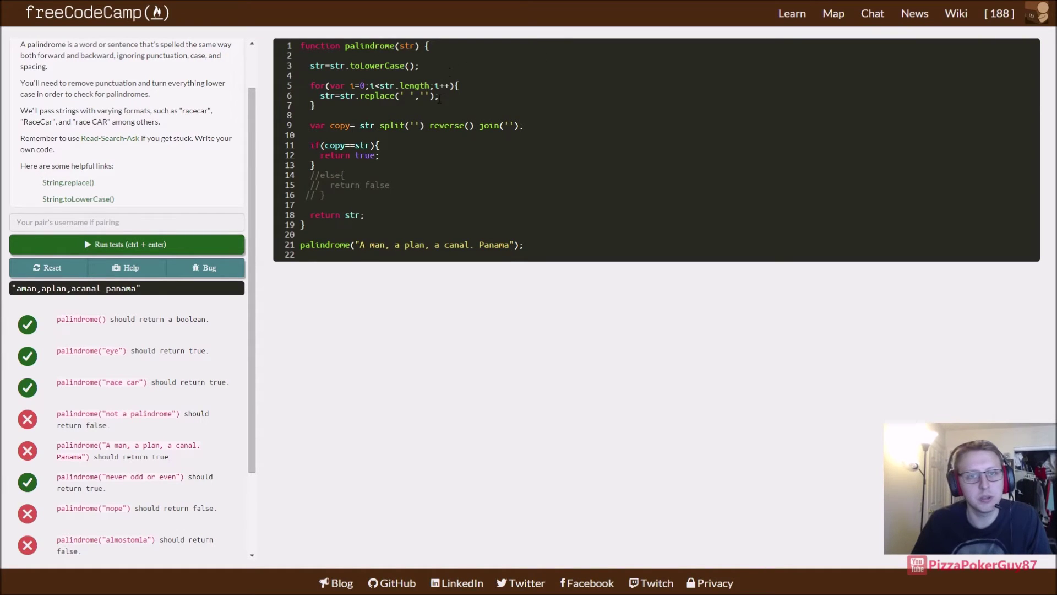
- Add str=str.replace(',','') in the loop so the output becomes amanaplanacanal.panama
key("Return")
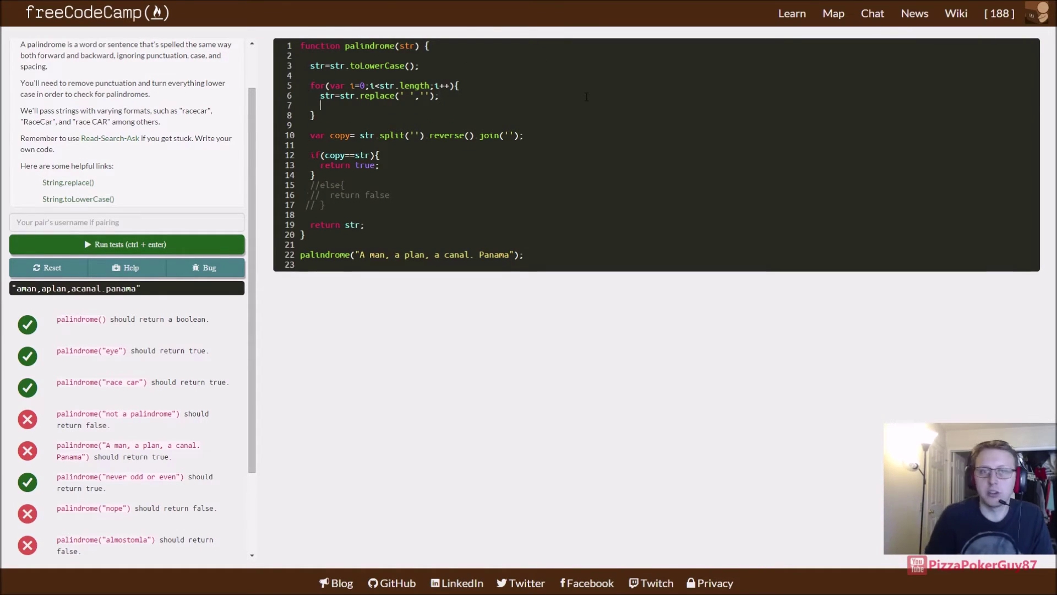
type("str=s")
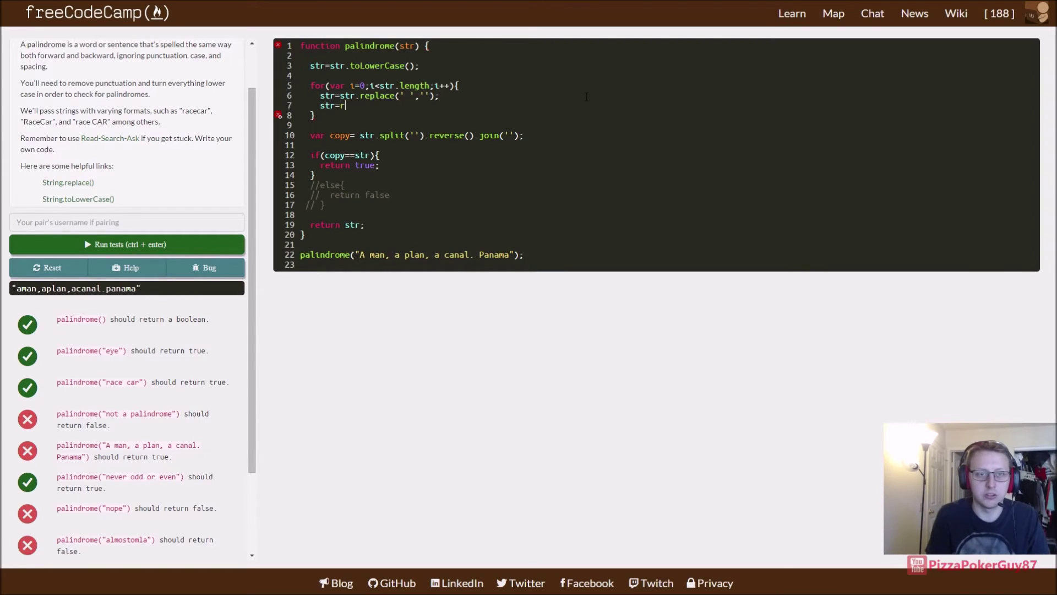
type("tr.r")
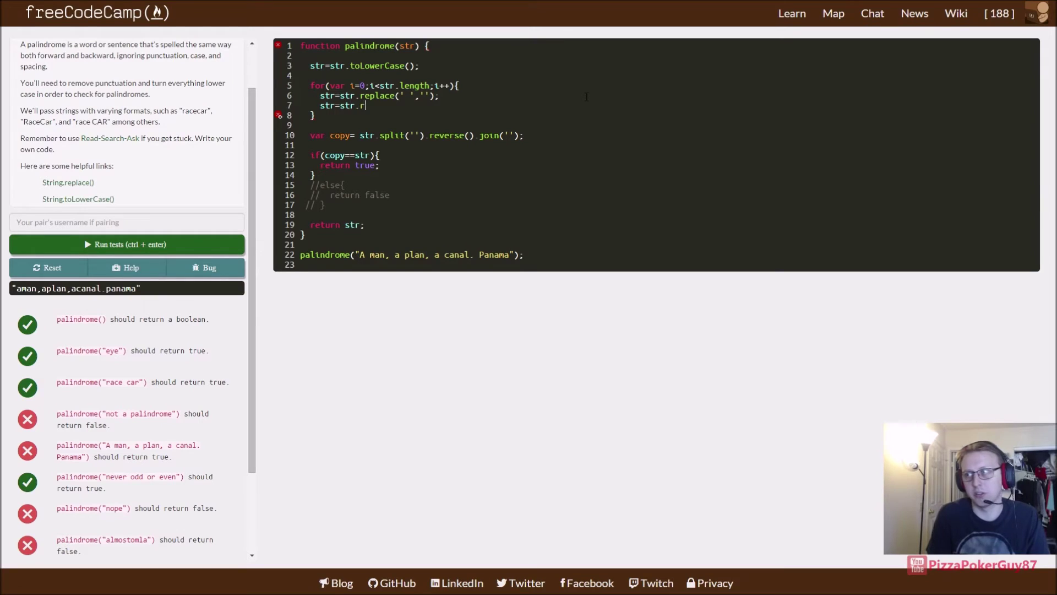
type("eplace(")
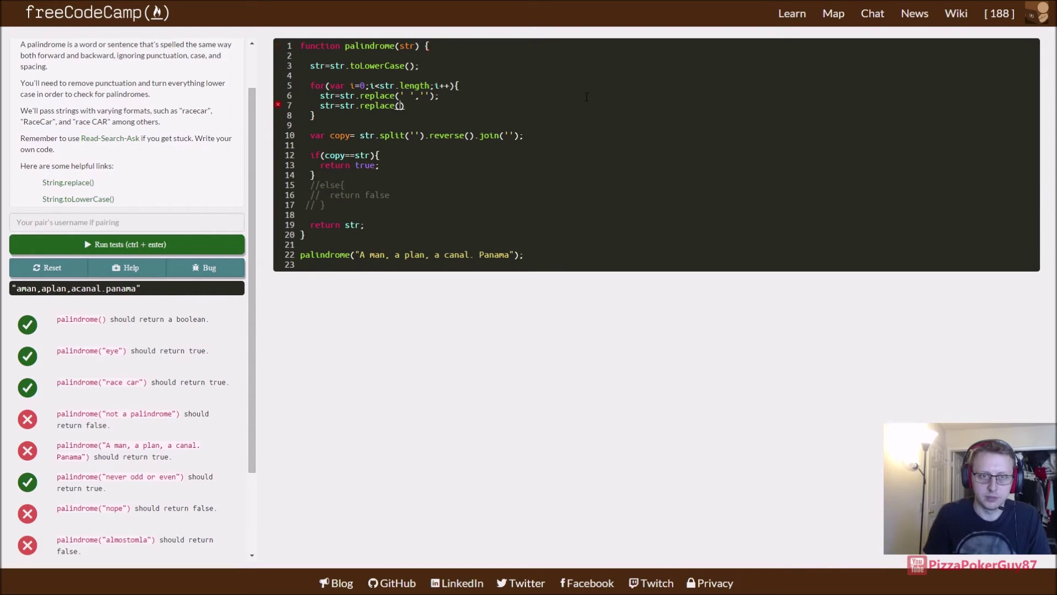
type("\"")
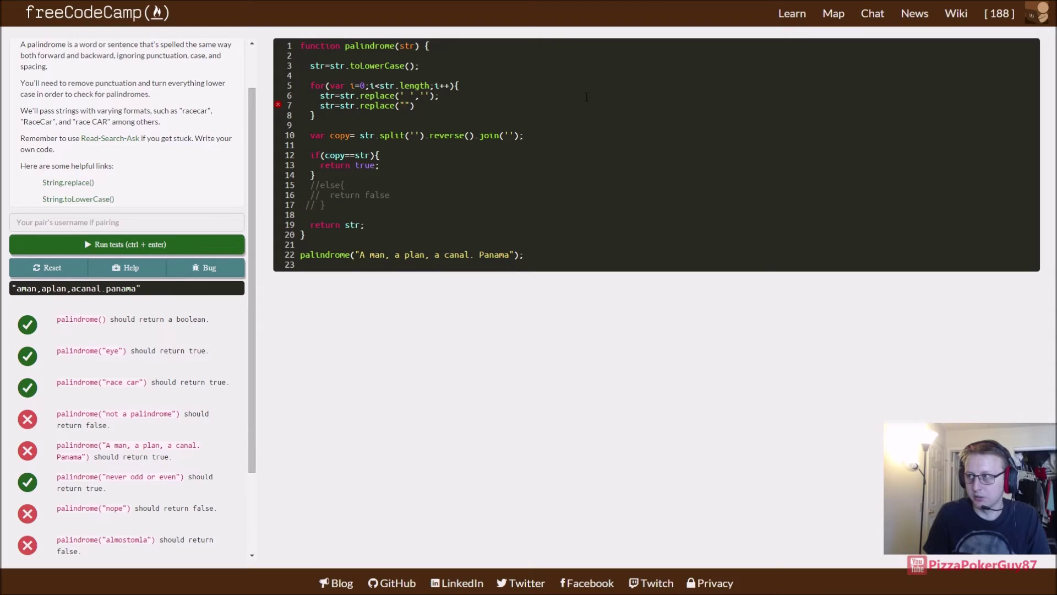
type(",")
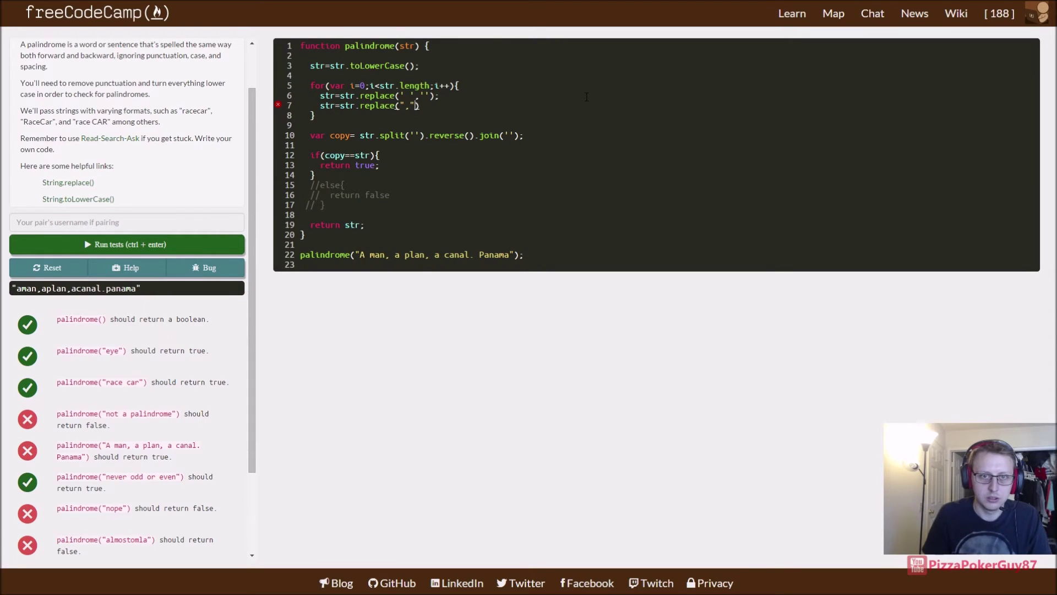
key("BackSpace")
key("BackSpace")
key("BackSpace")
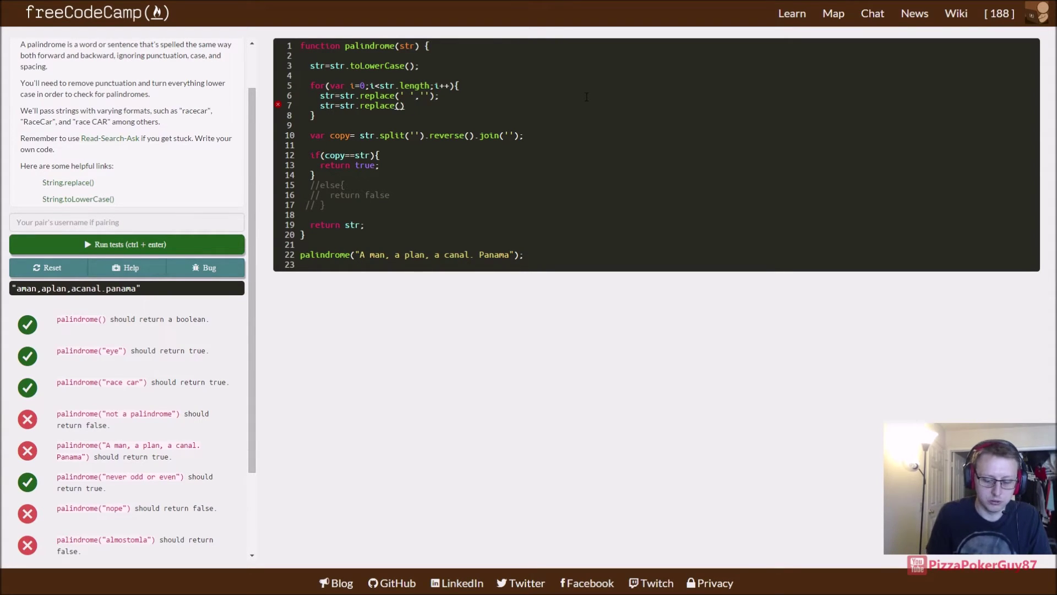
type("',',")
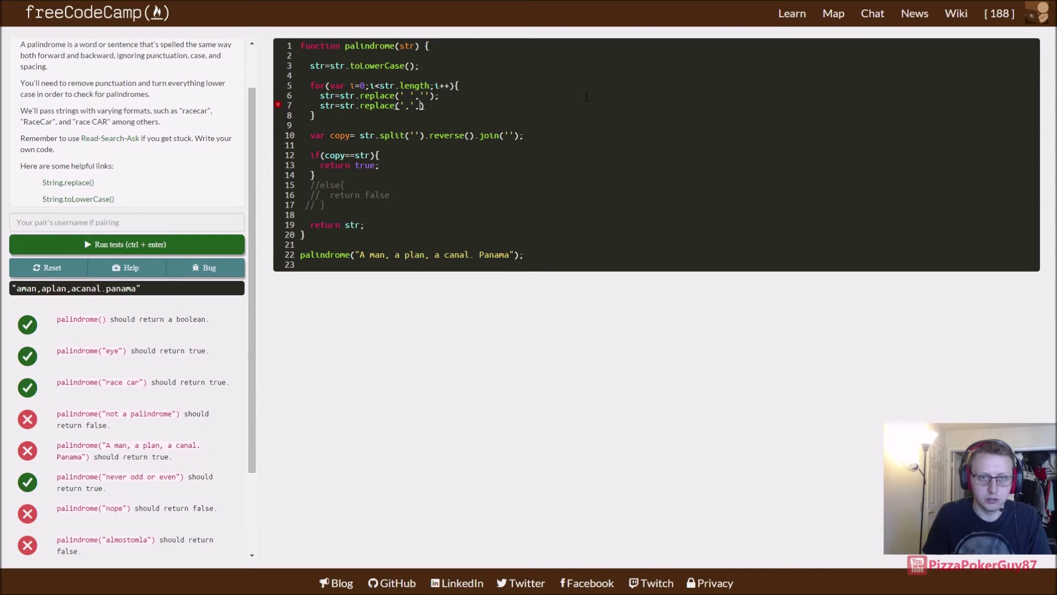
type("'')")
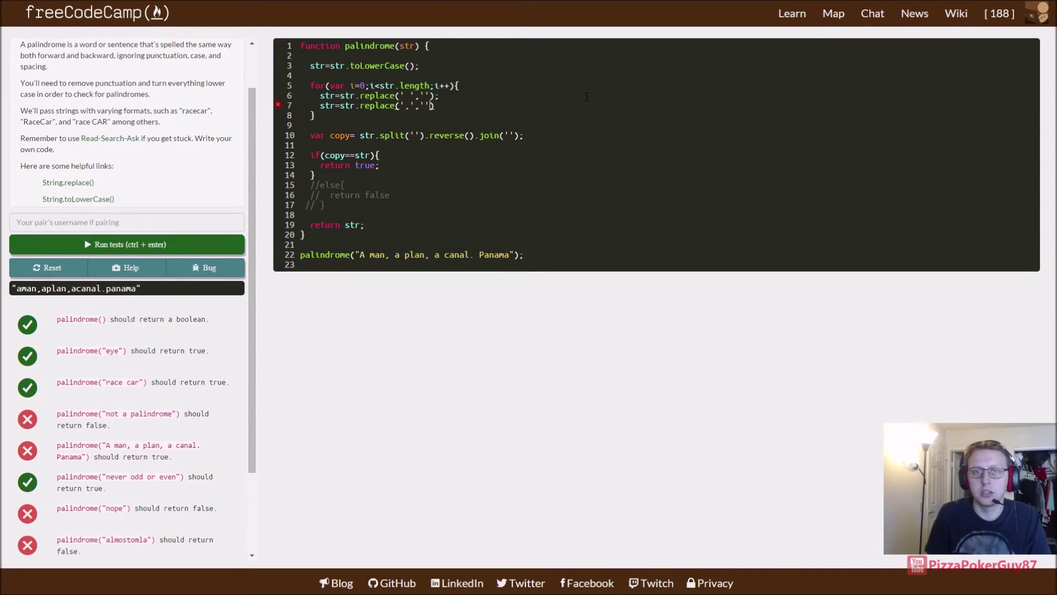
type(";")
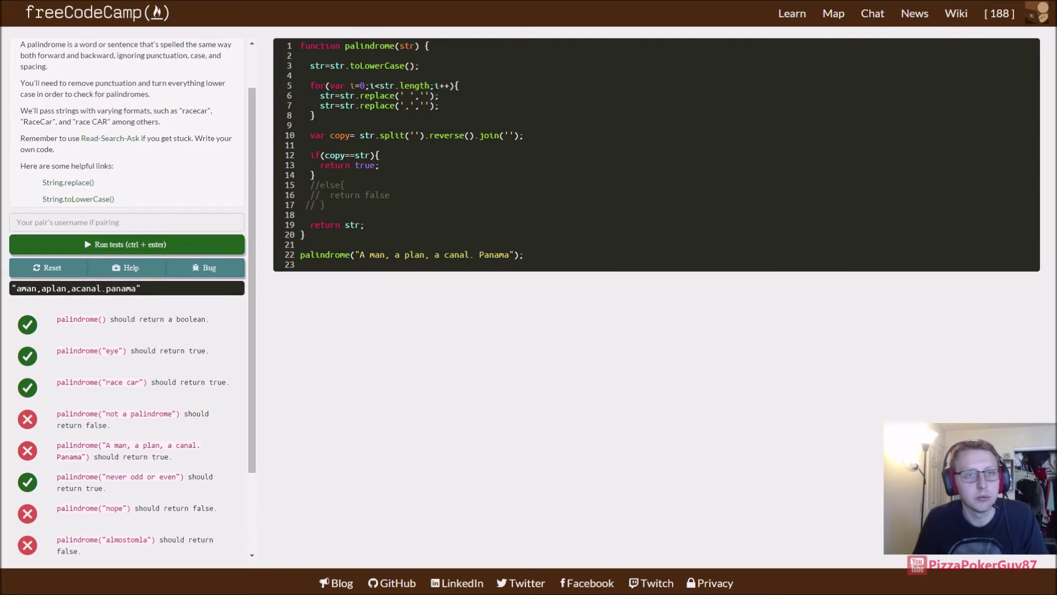
left_click(190, 243)
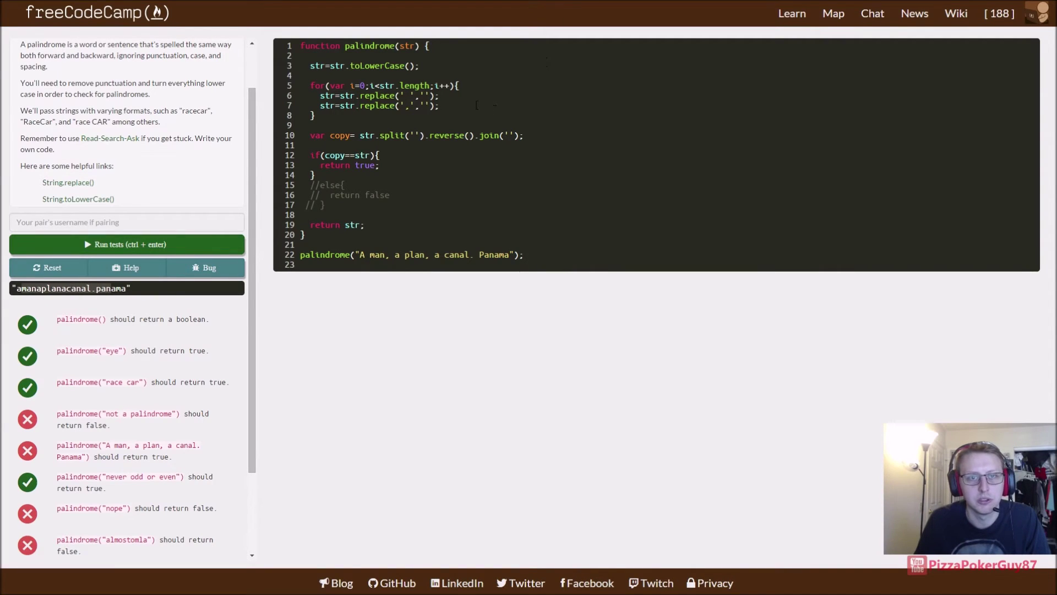
key("Return")
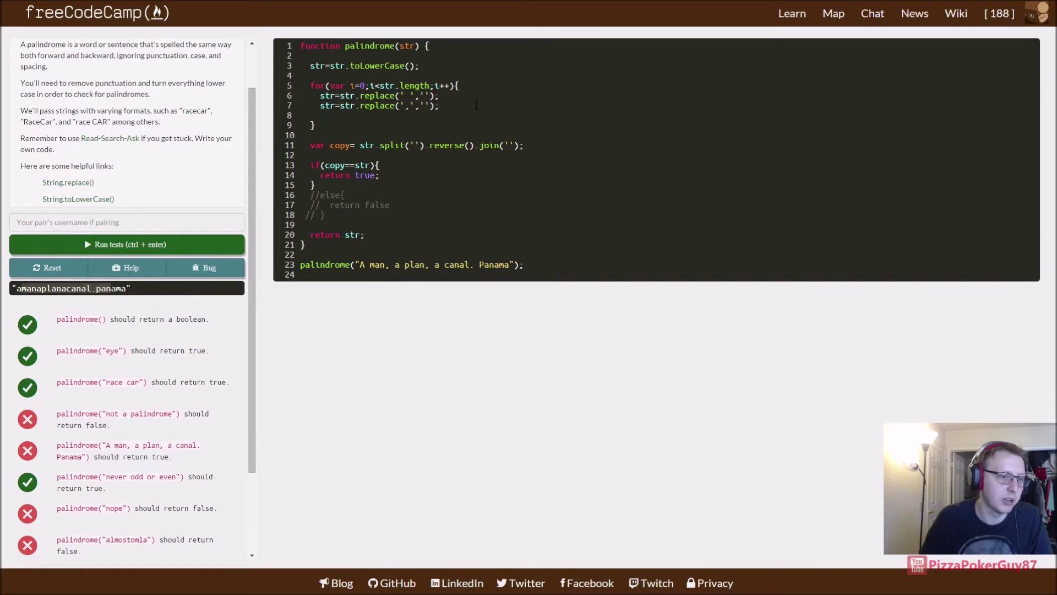
type("str.")
- Add a period-stripping replace to the loop so the Panama test returns true
key("BackSpace")
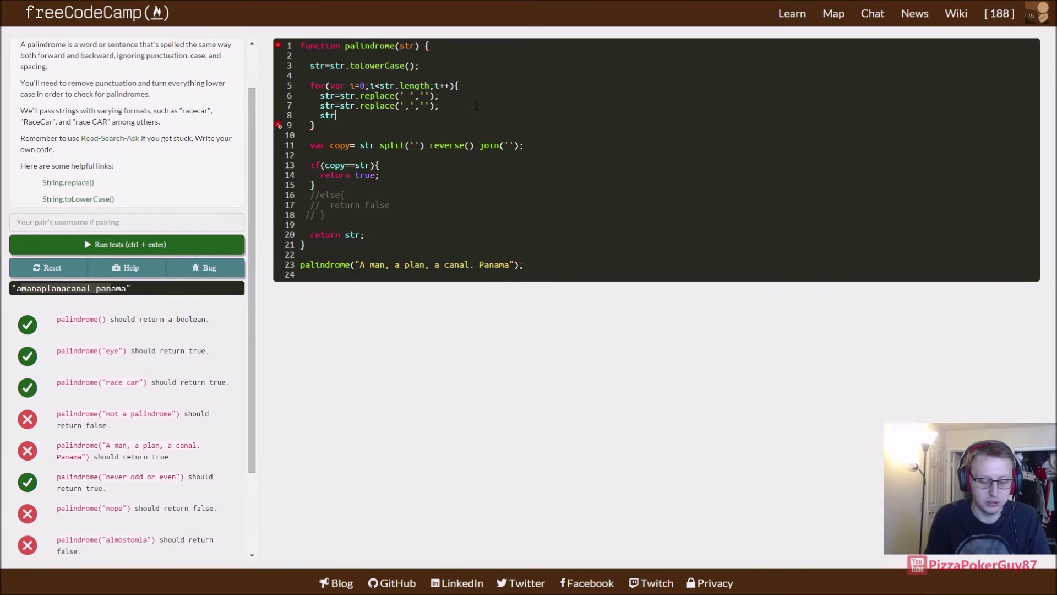
type("=str.re")
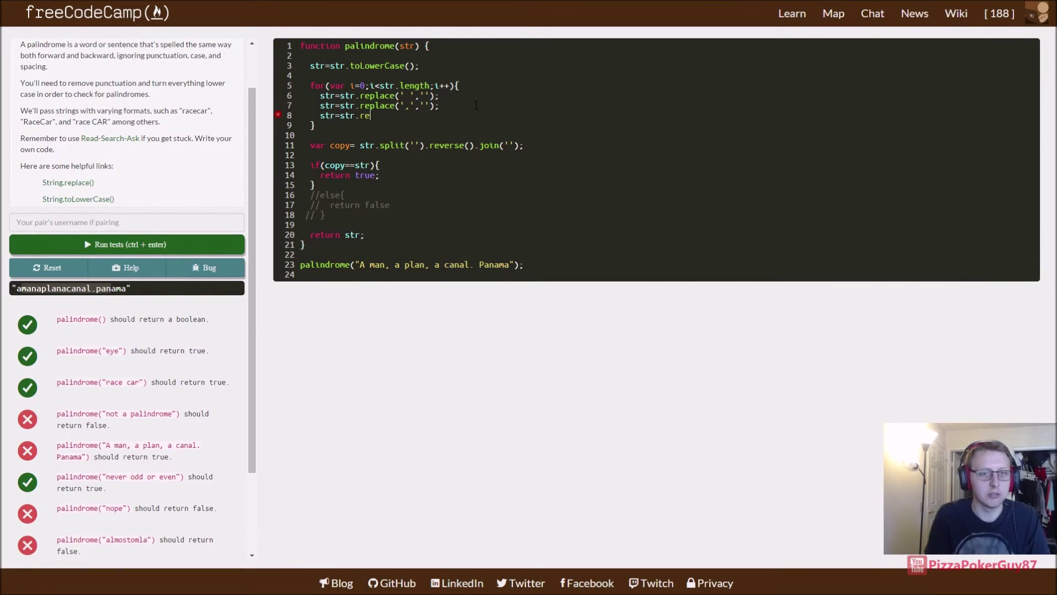
type("place()")
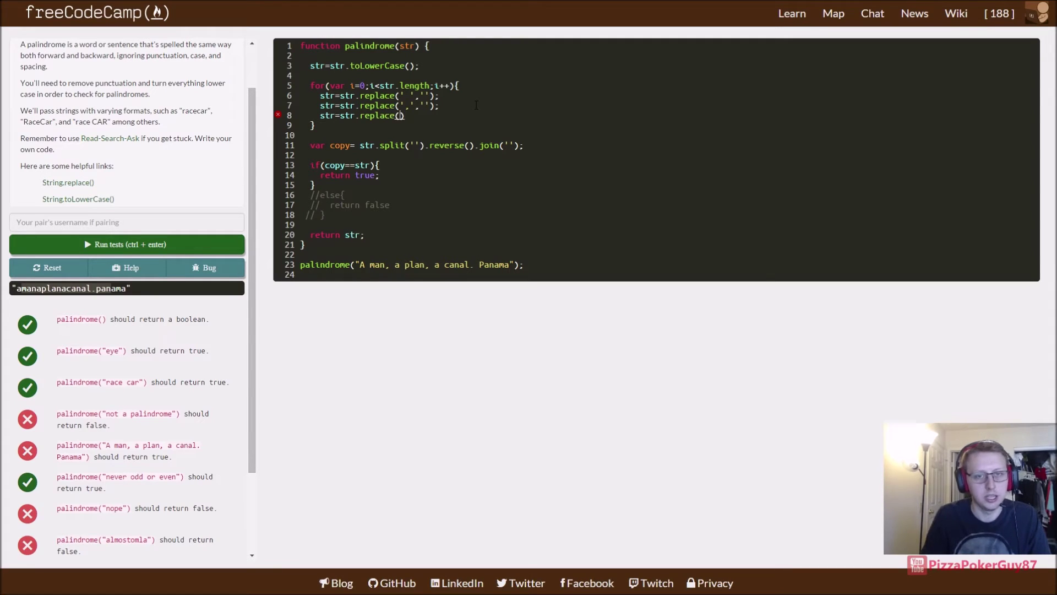
type("'.")
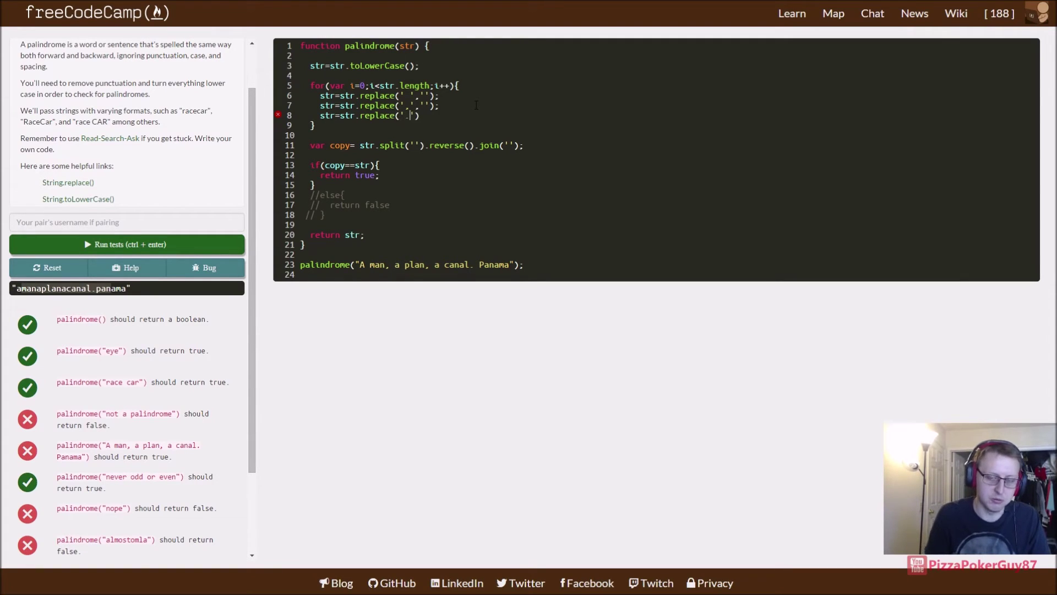
type("',")
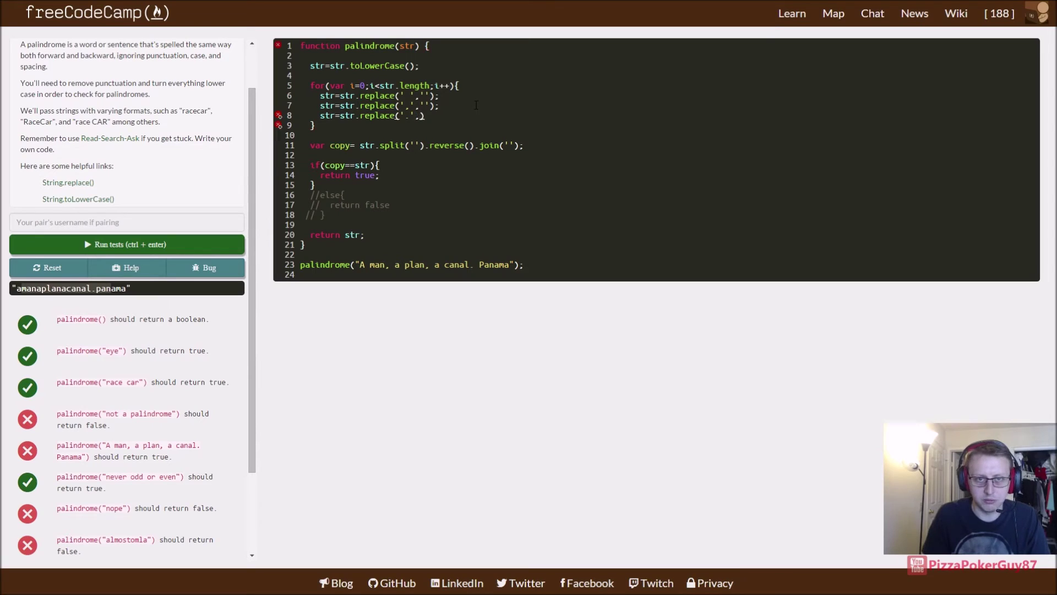
type("'")
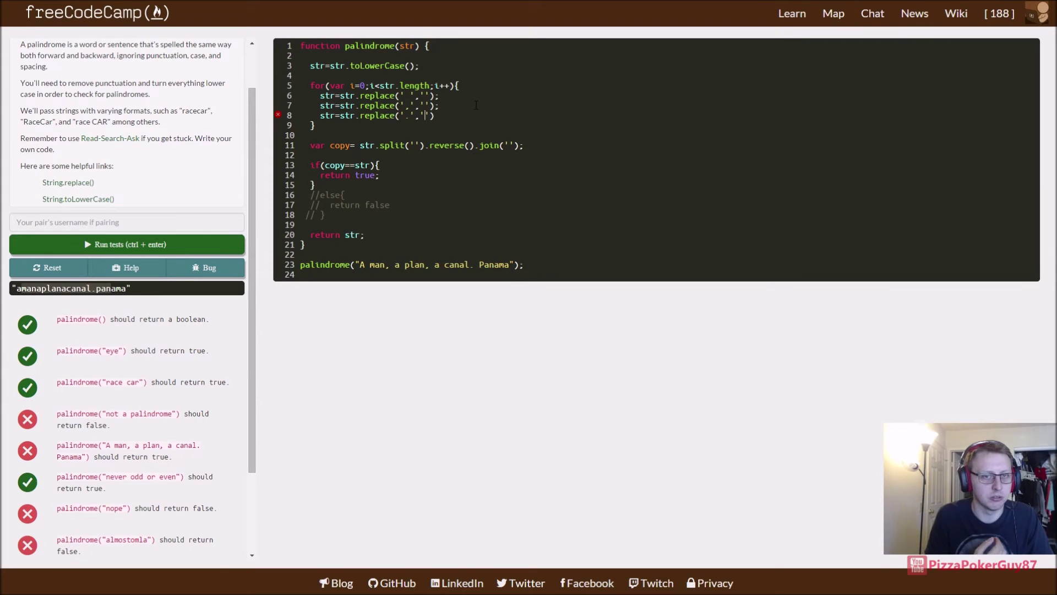
type("')")
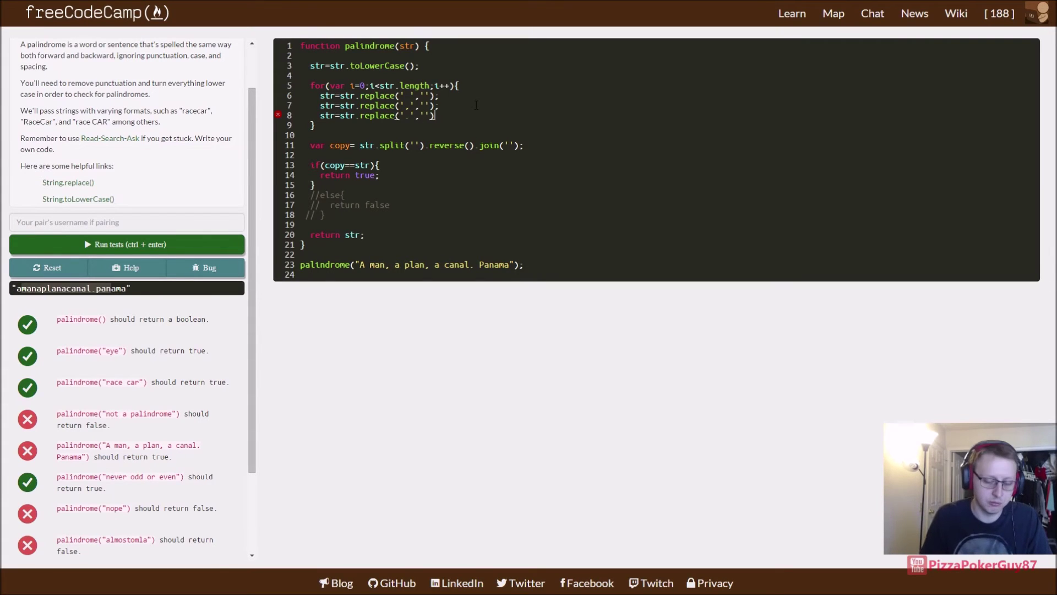
type(";")
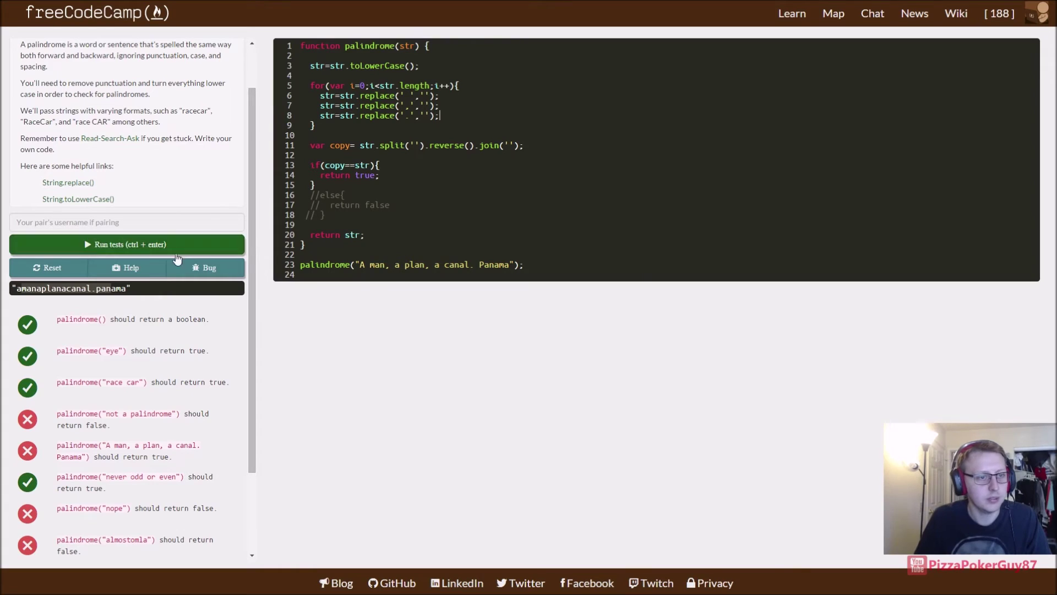
left_click(179, 250)
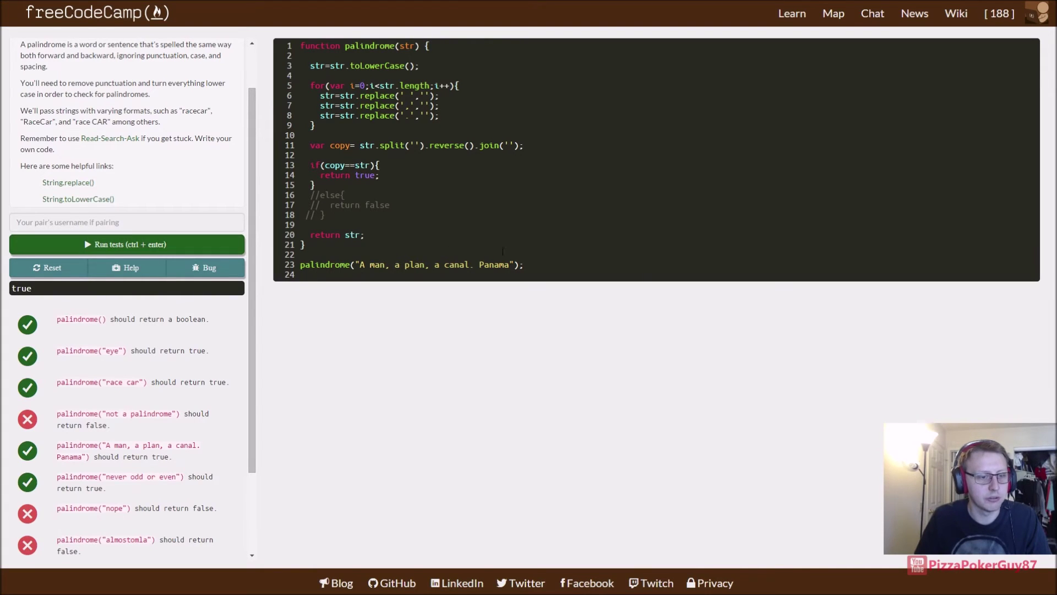
scroll(125, 444, "down", 3)
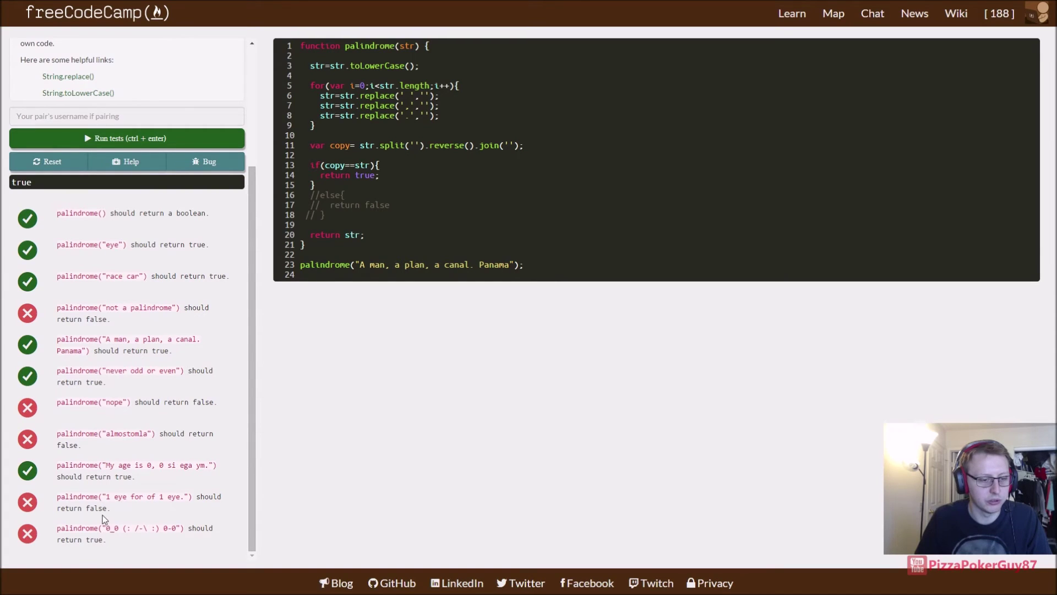
- Pass "0_0 (: /-\ :) 0-0" to palindrome, fix the extra quote, and get 0_0(:/-:)0-0
left_click_drag(104, 527, 183, 521)
key("ctrl+c")
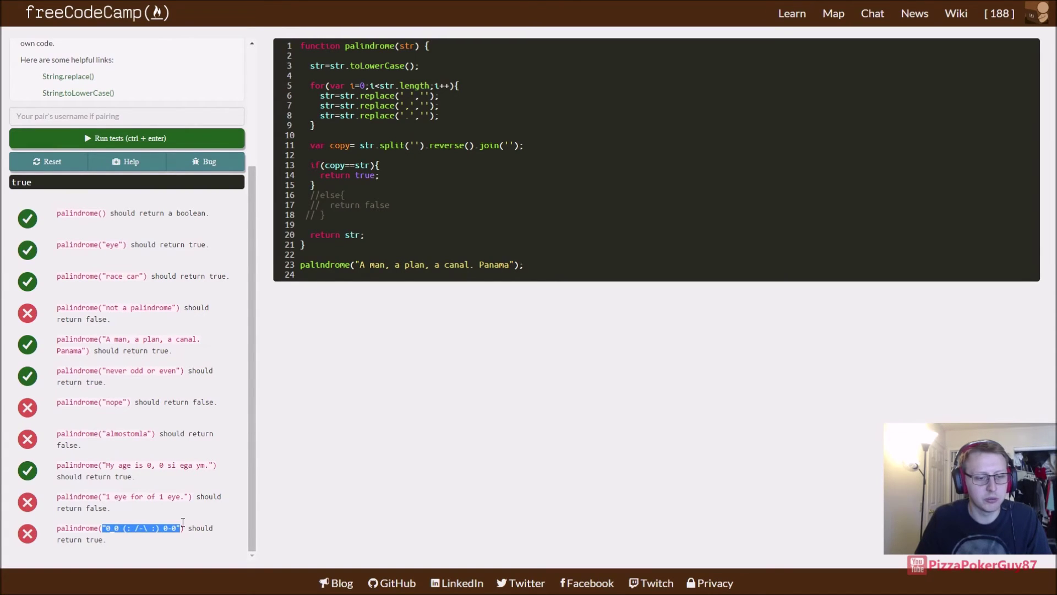
left_click(180, 524)
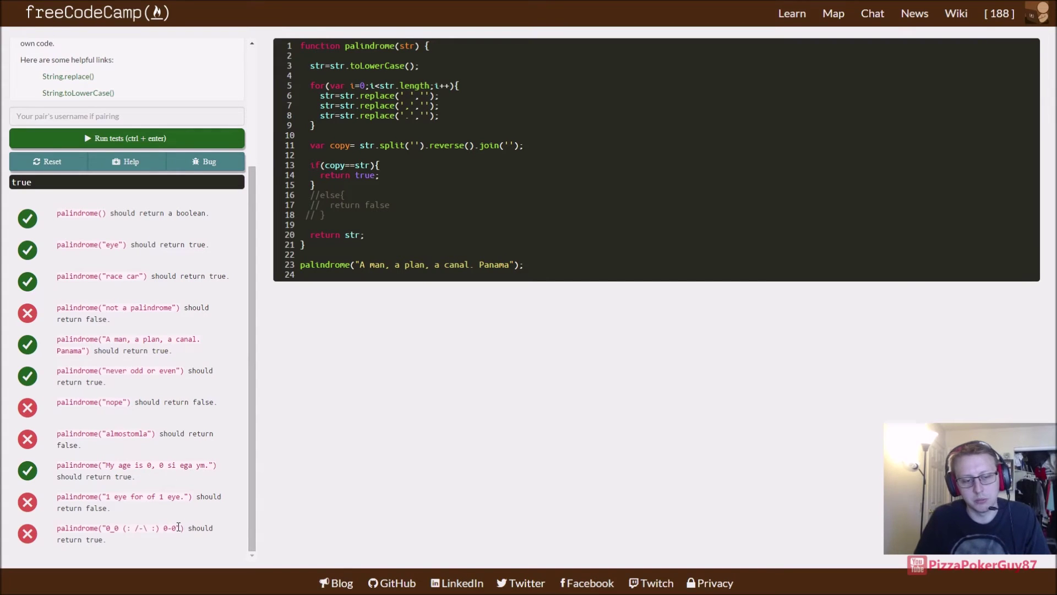
left_click_drag(182, 529, 104, 527)
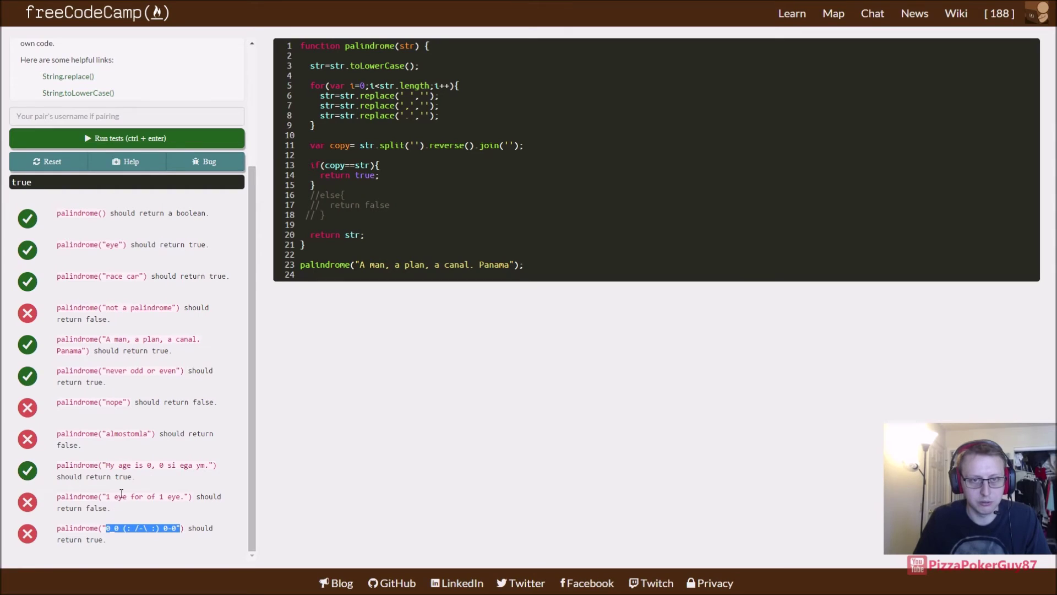
left_click_drag(360, 263, 505, 265)
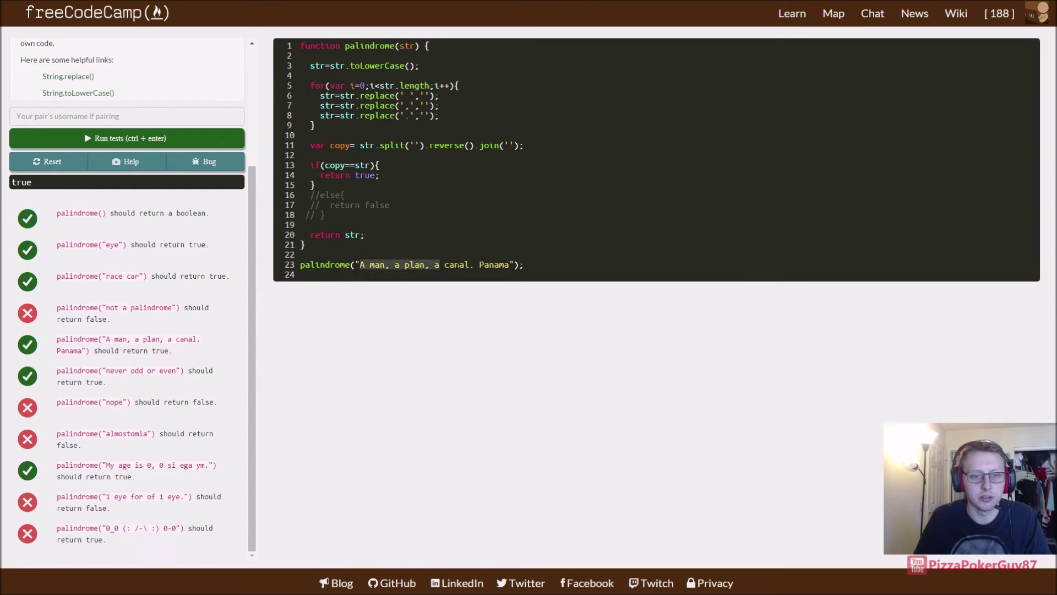
key("ctrl+v")
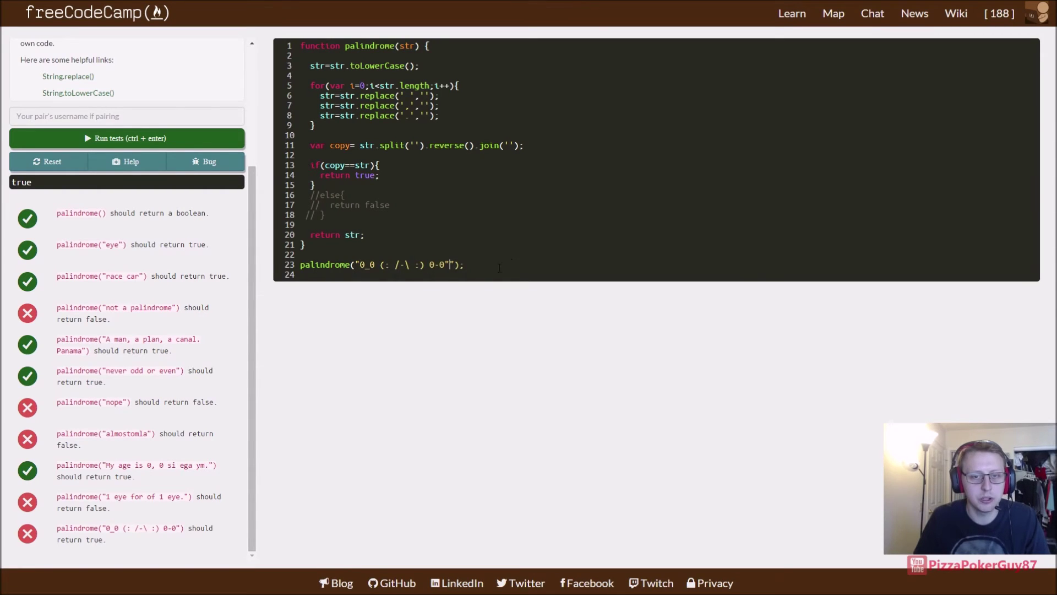
type("\"")
left_click(204, 139)
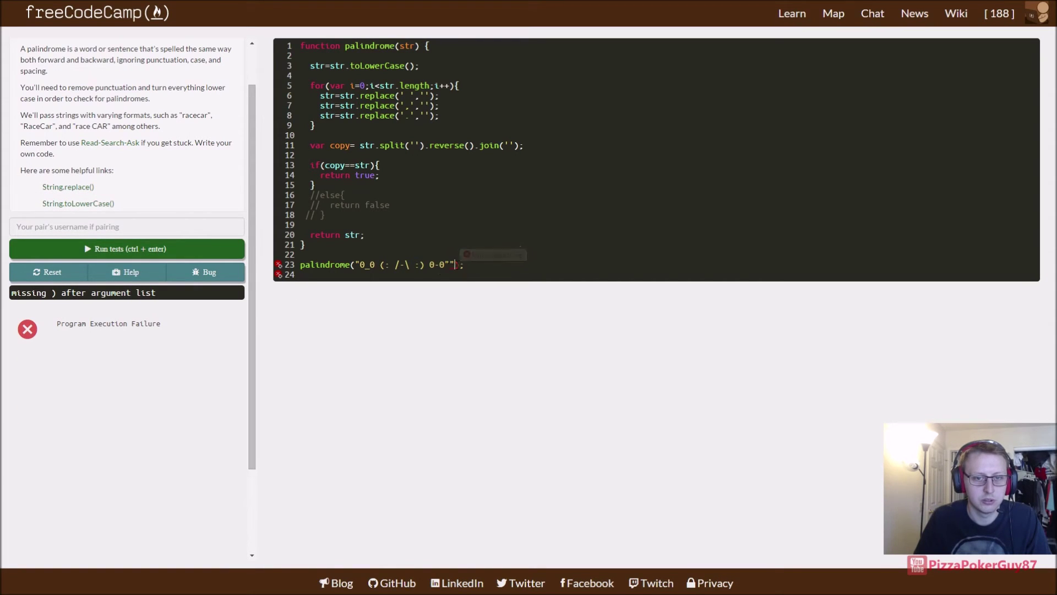
key("BackSpace")
left_click(165, 250)
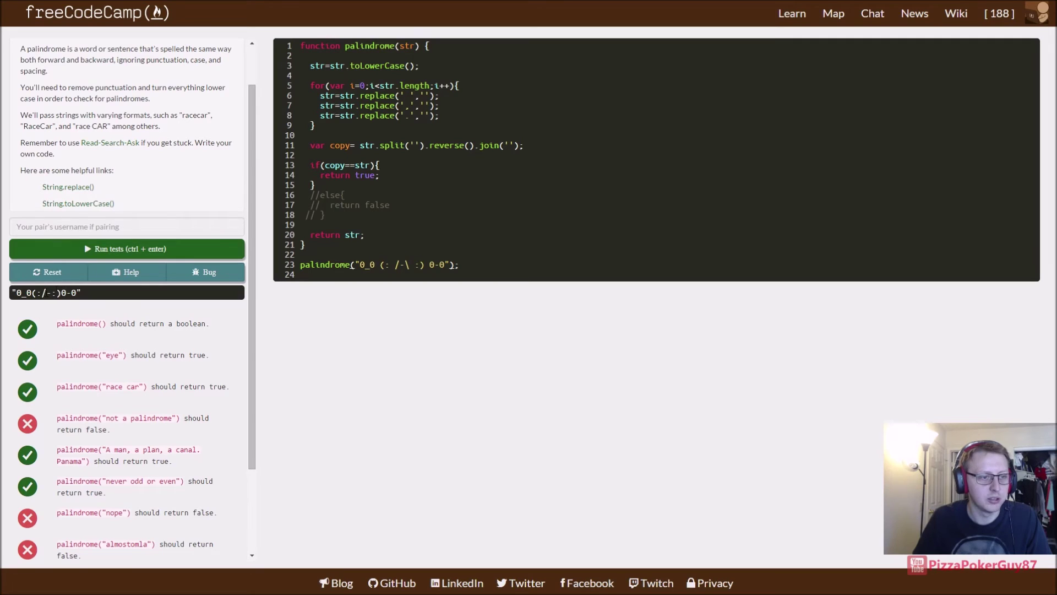
left_click(441, 116)
- Add str=str.replace('/','') to the loop, giving output 0_0(:-:)0-0
key("Return")
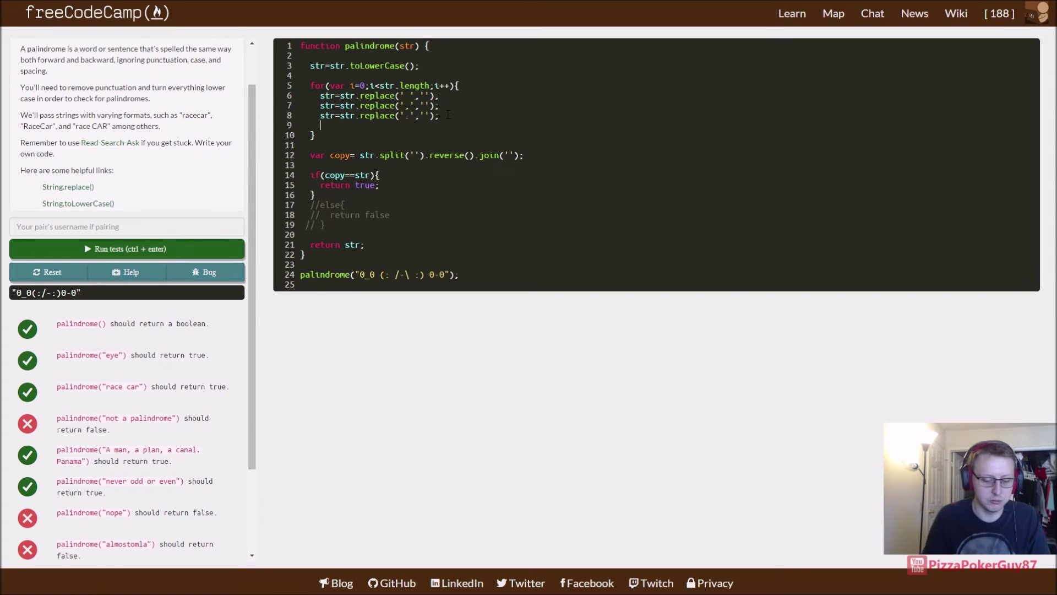
type("str=")
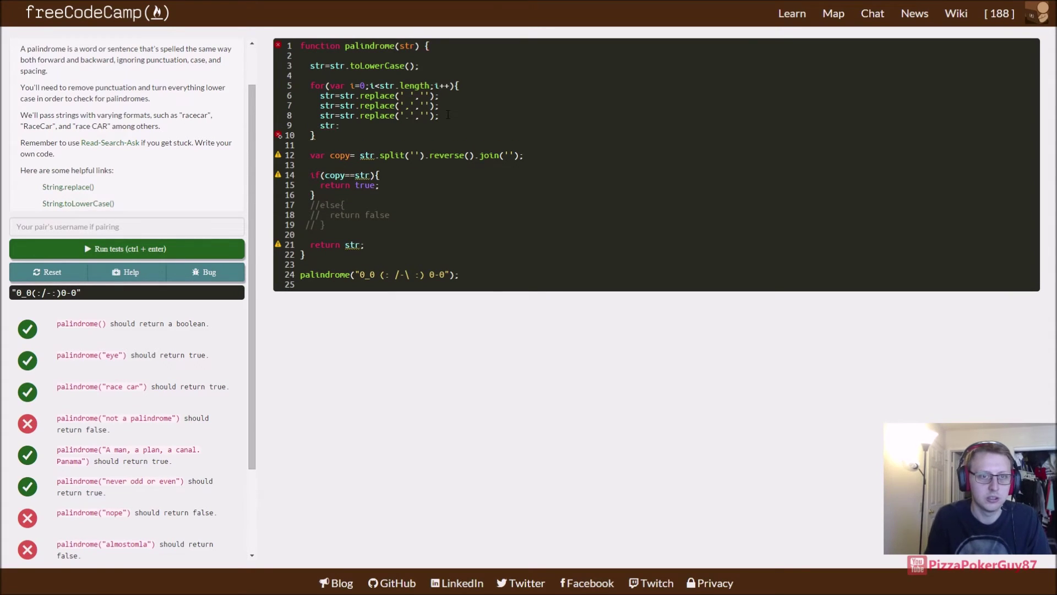
type("=str")
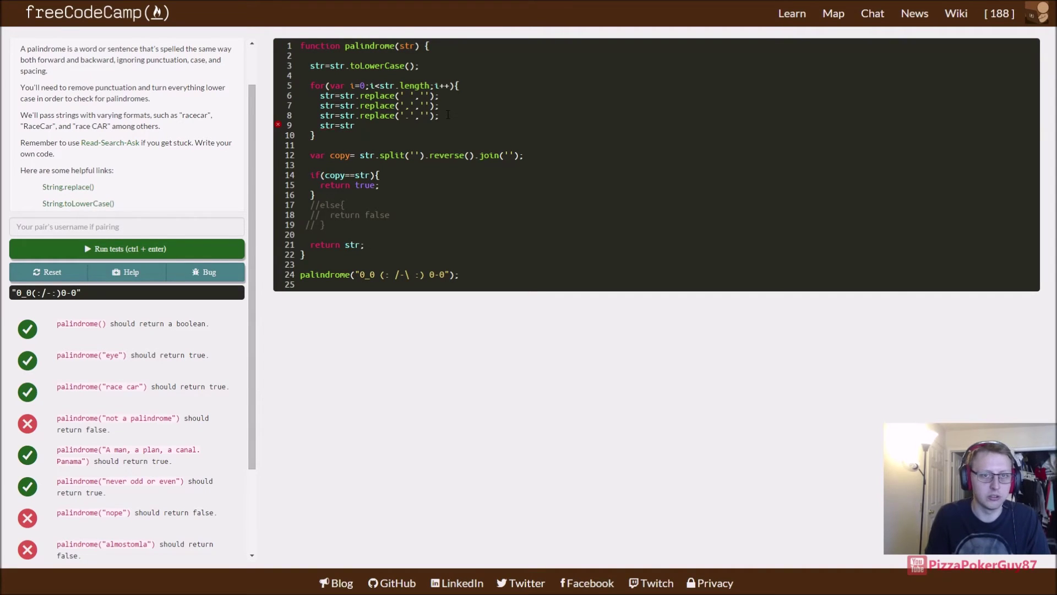
type(".replace")
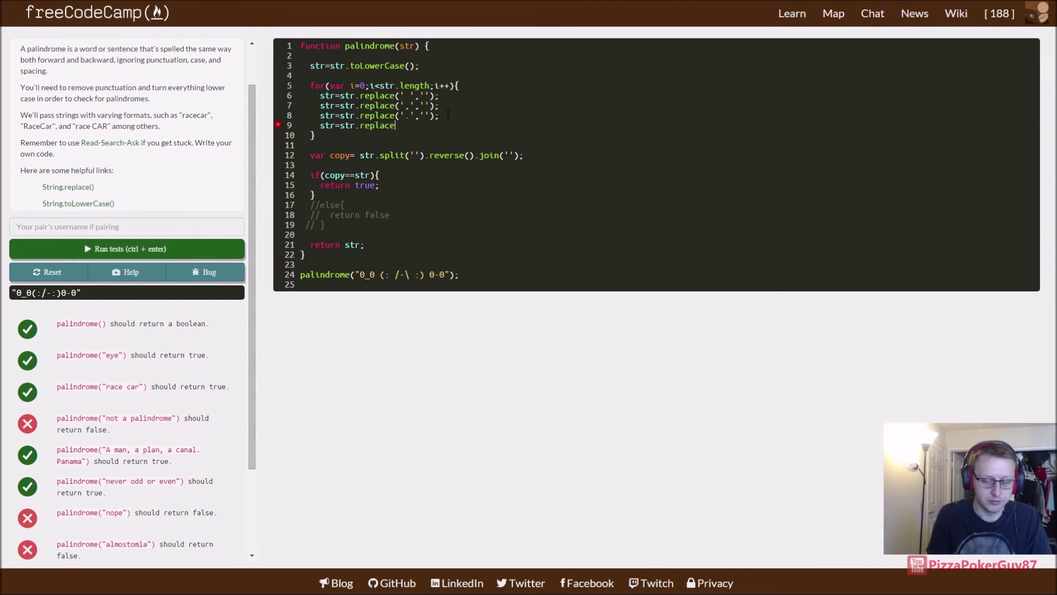
type("(")
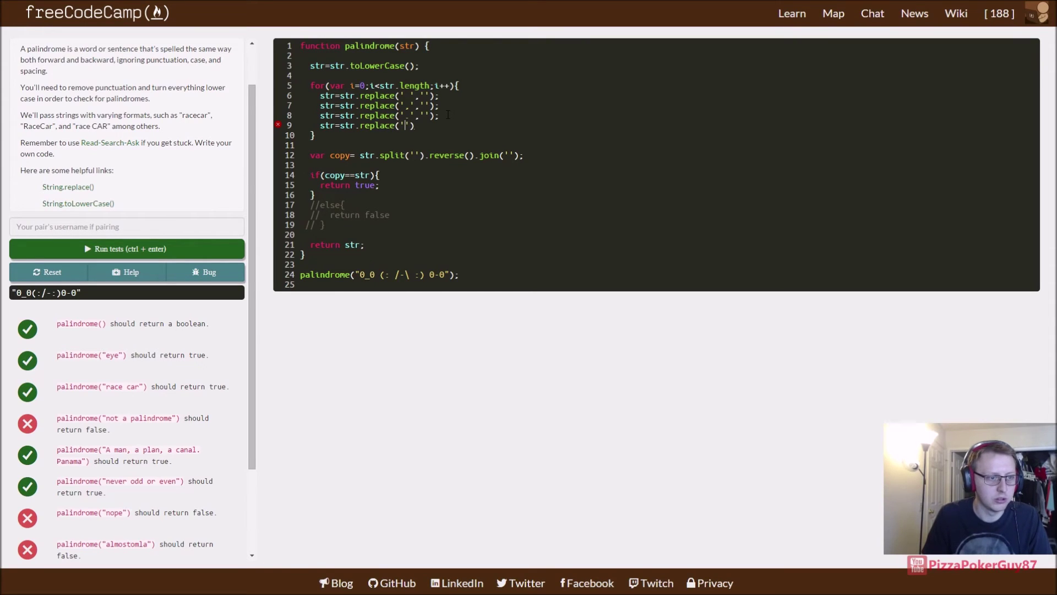
type("'/")
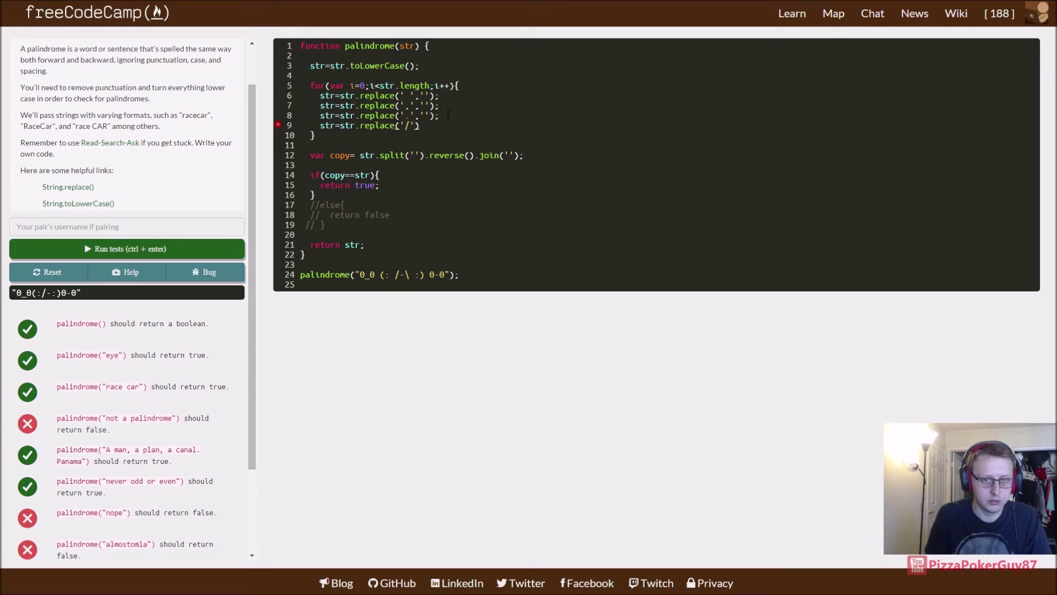
type("'")
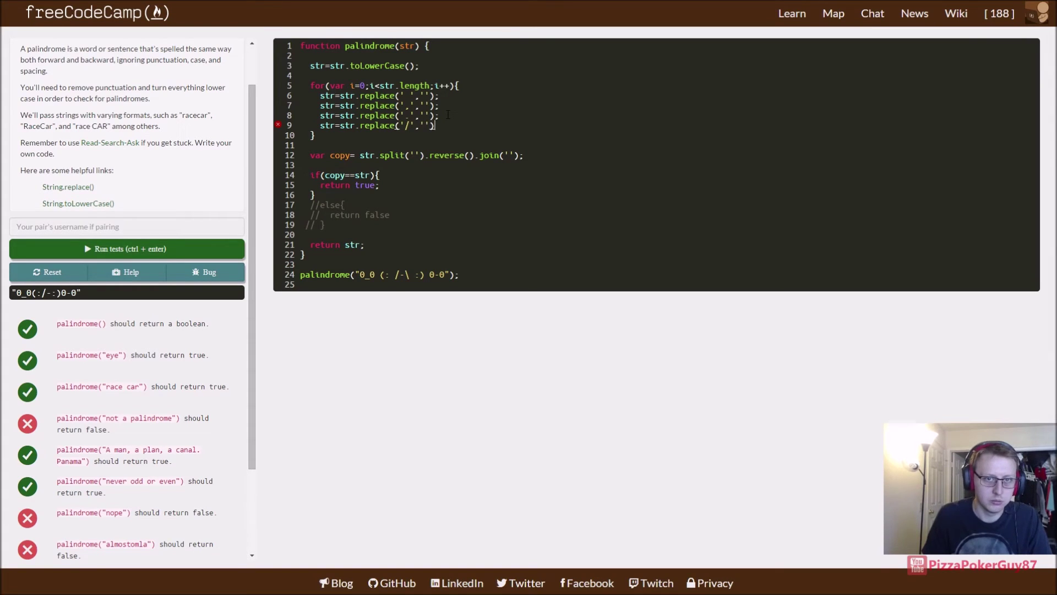
type(";")
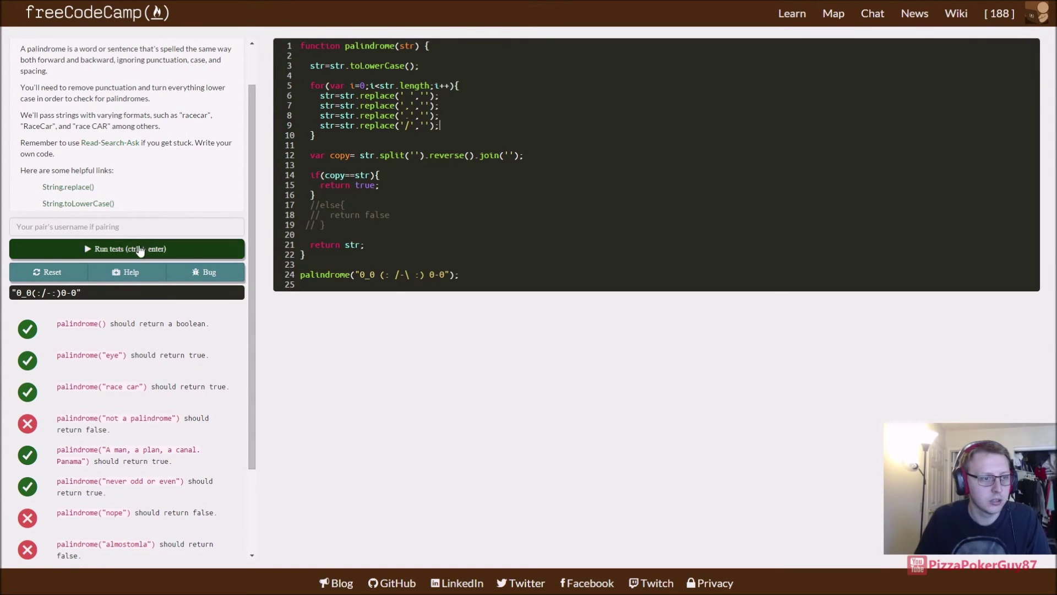
left_click(138, 250)
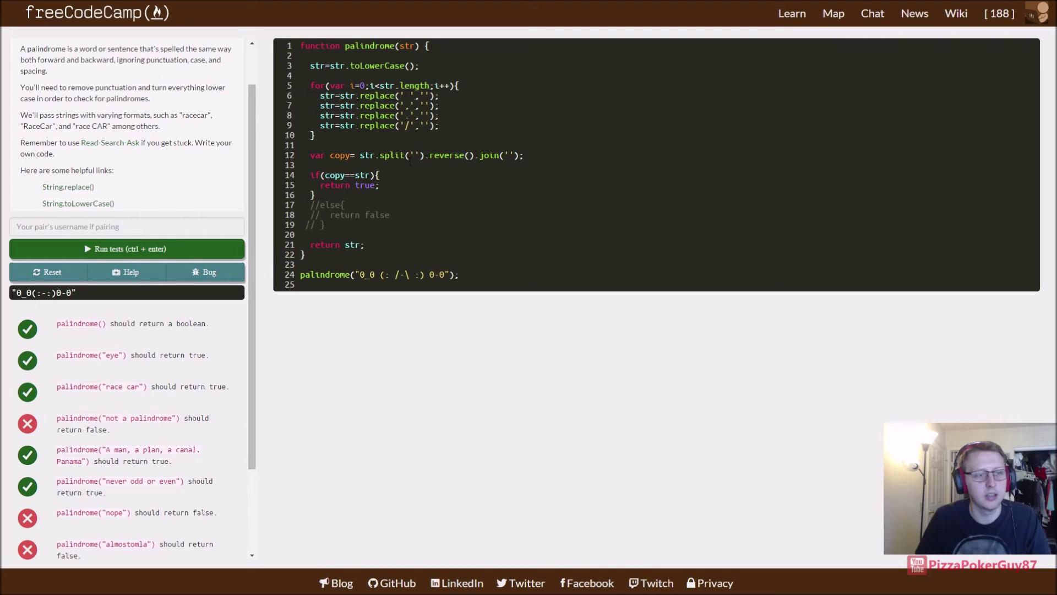
- Add an underscore-stripping replace so the output is 00(:-:)0-0 and six tests pass
key("Return")
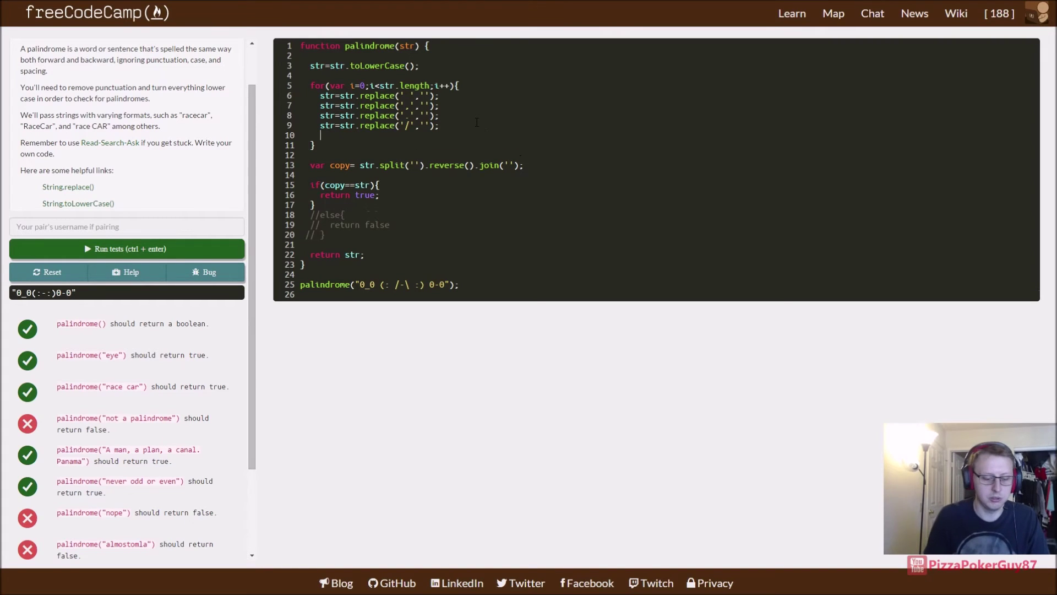
type("str")
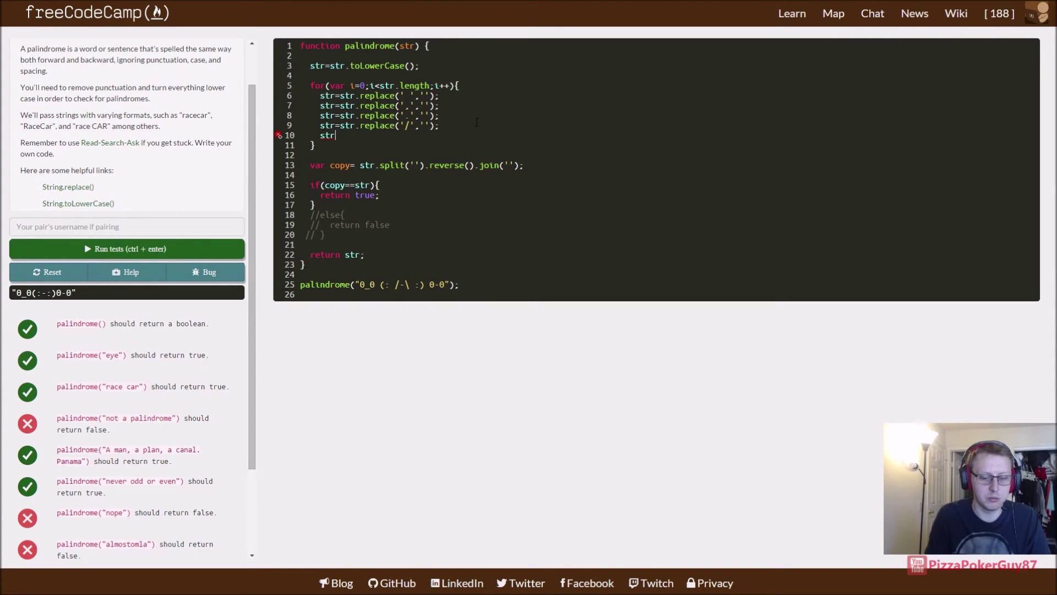
type("=str")
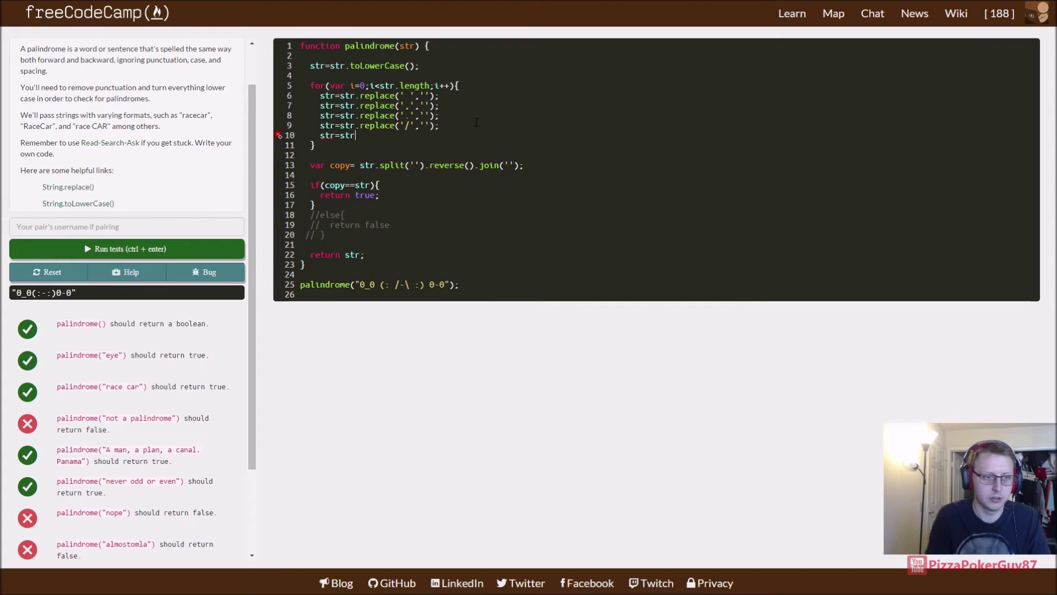
type(".re")
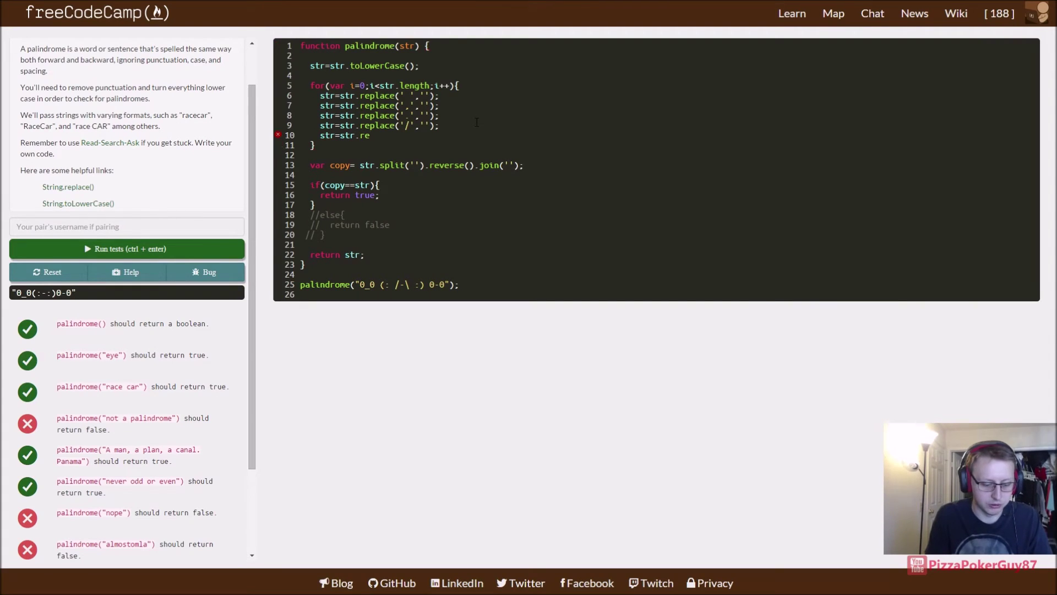
type("place")
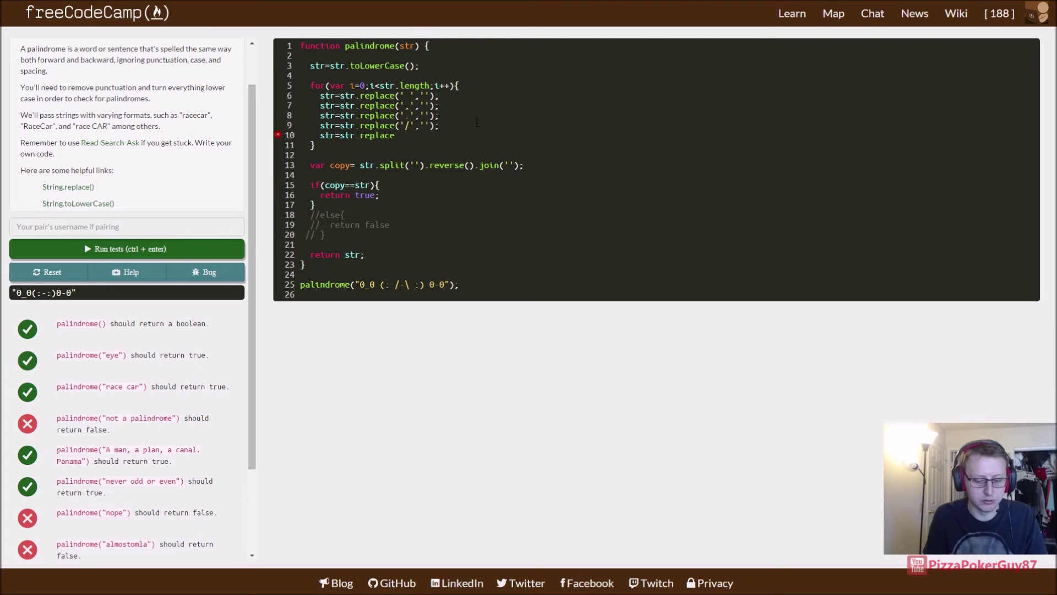
type("(")
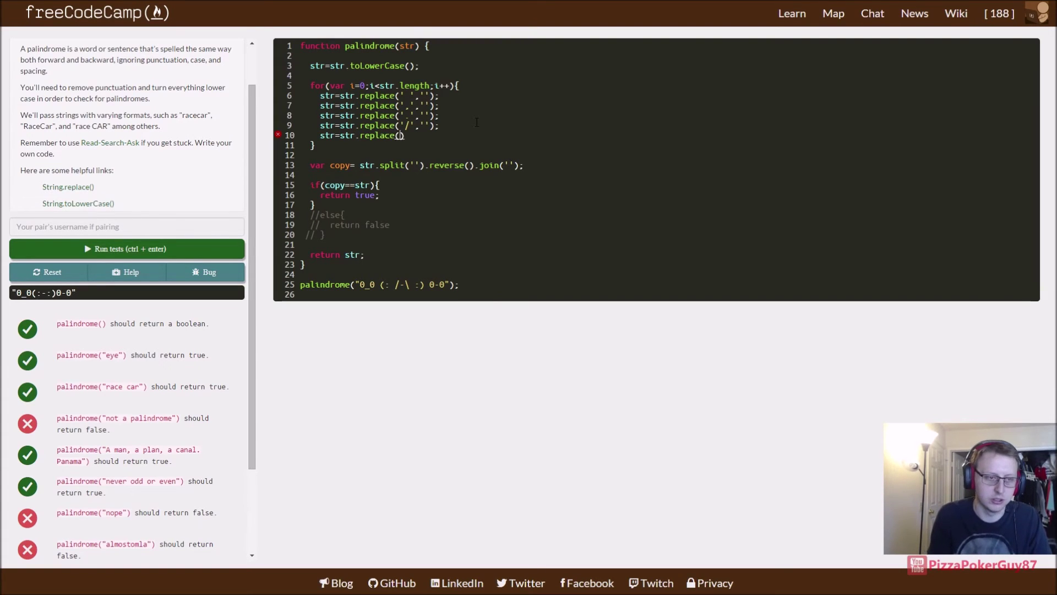
type("'")
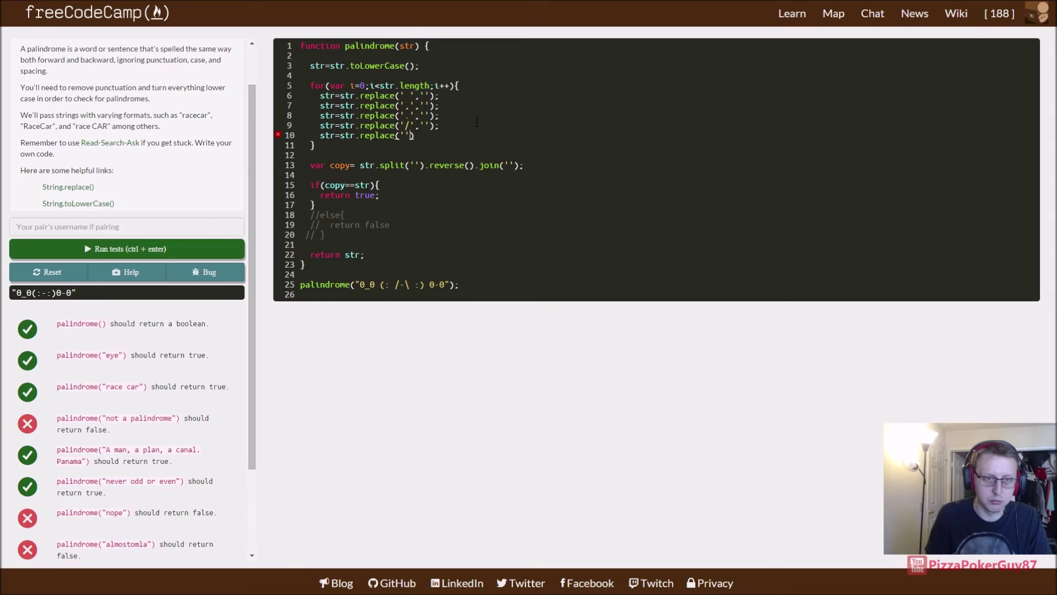
type("_")
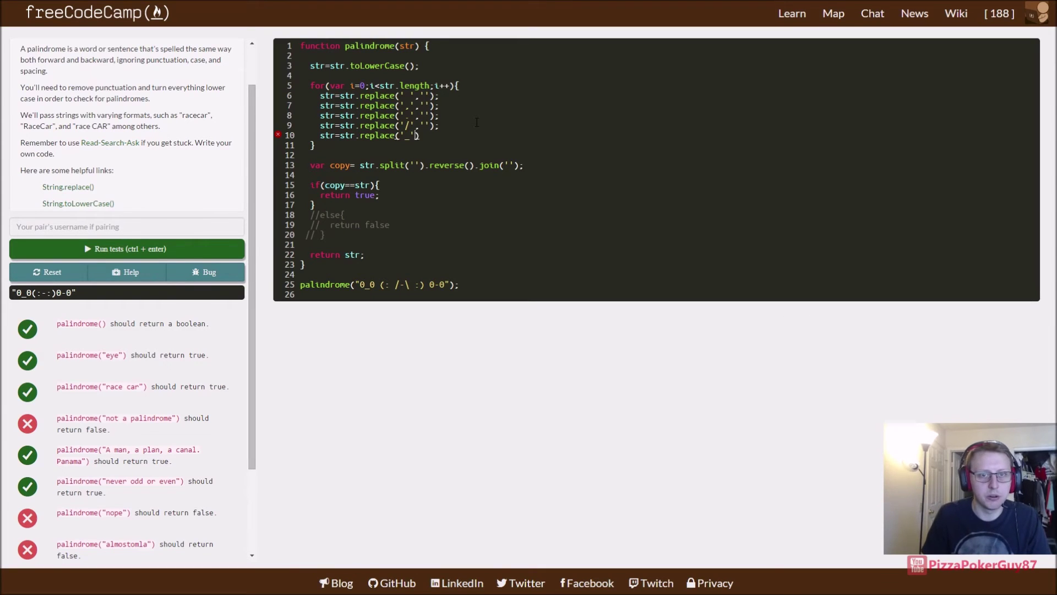
type("', ")
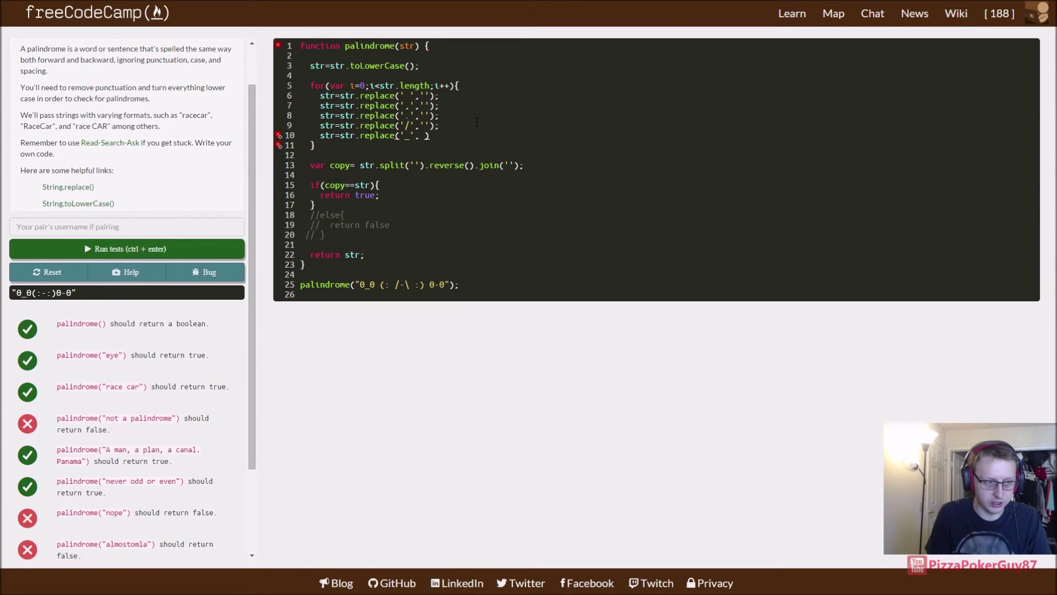
type("');")
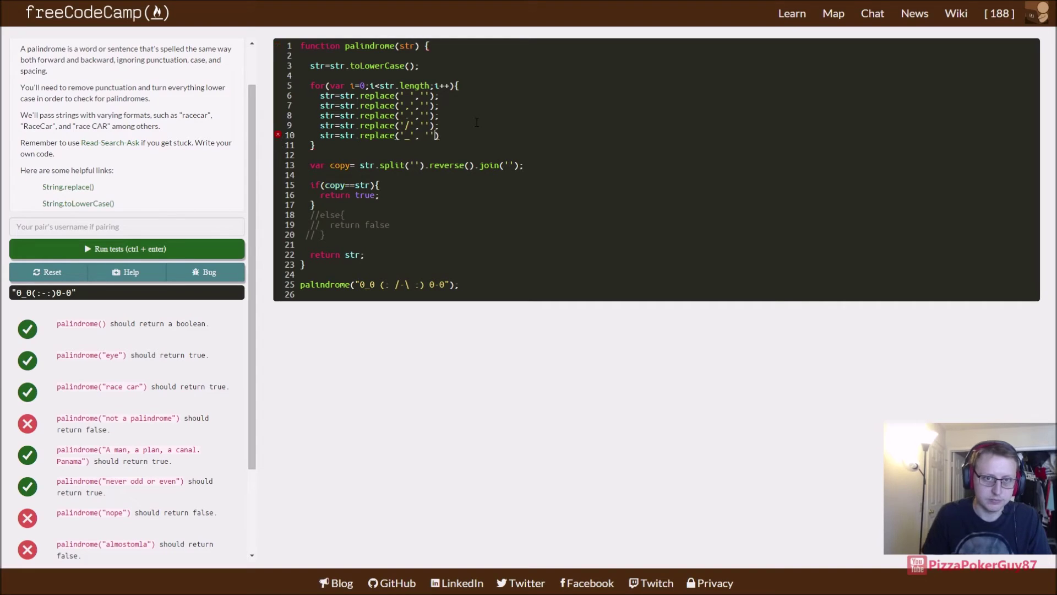
scroll(190, 396, "down", 3)
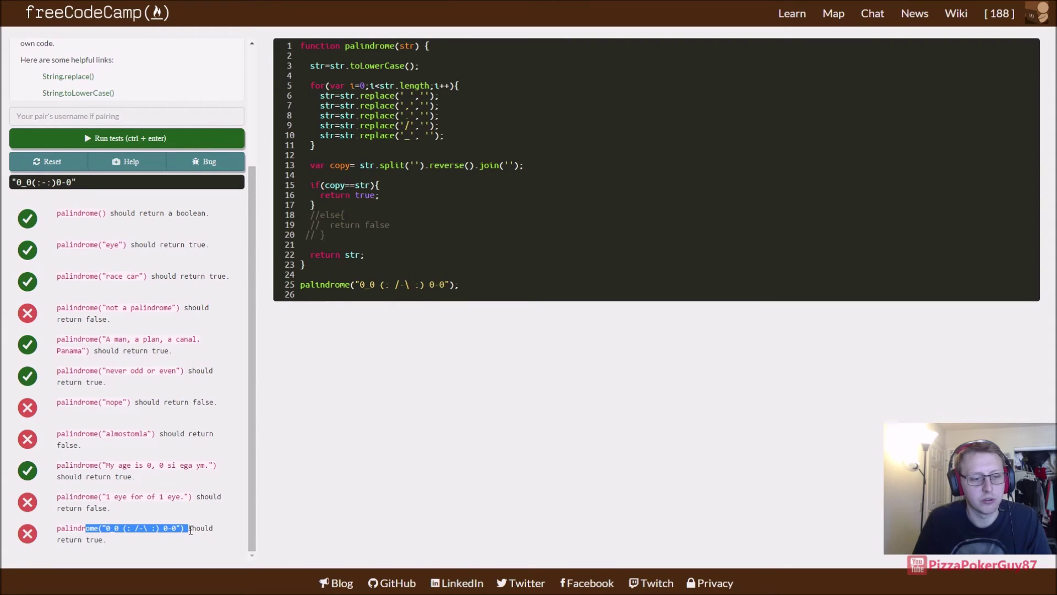
left_click_drag(86, 527, 108, 541)
left_click(159, 546)
double_click(112, 529)
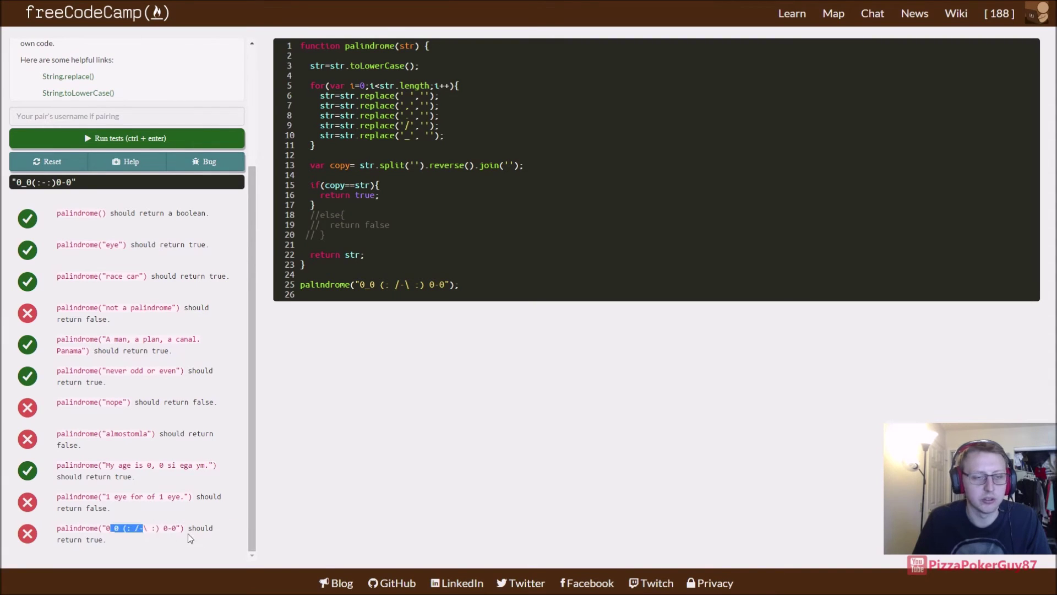
scroll(189, 532, "up", 3)
left_click(163, 250)
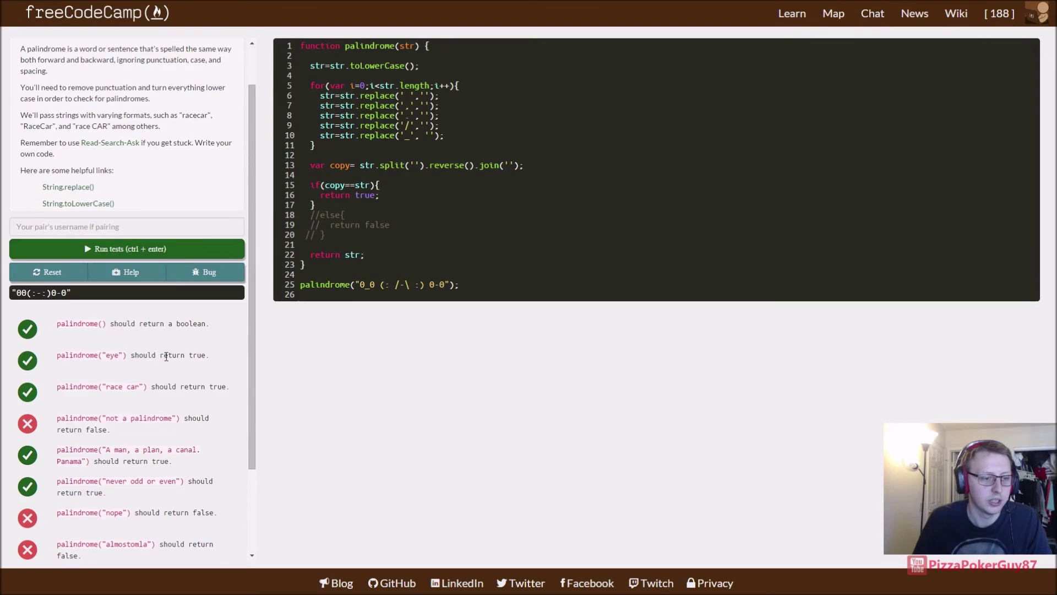
scroll(165, 358, "down", 3)
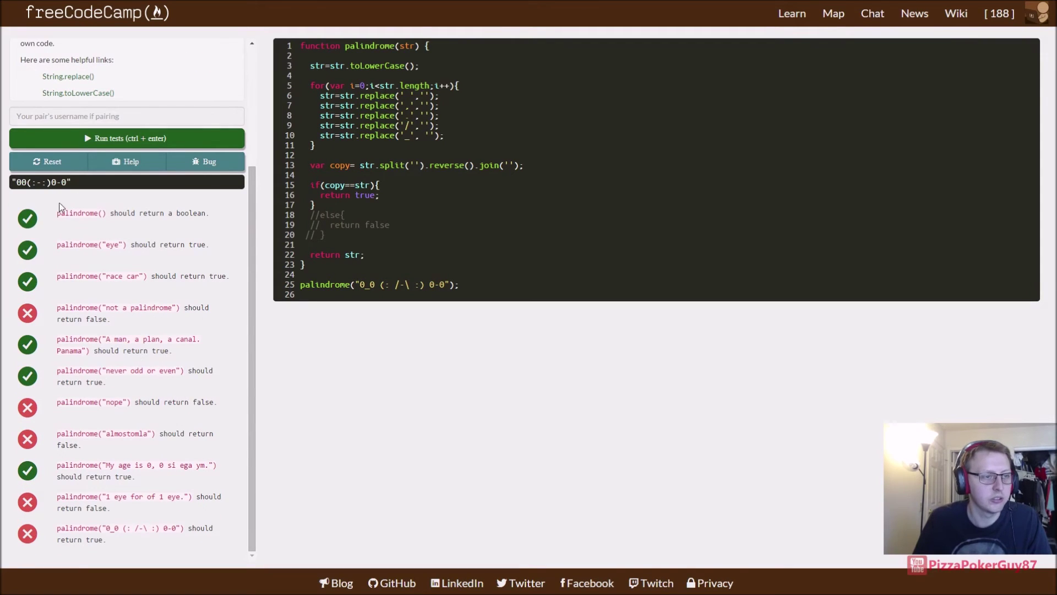
- Copy the underscore replacement line
left_click_drag(444, 135, 306, 135)
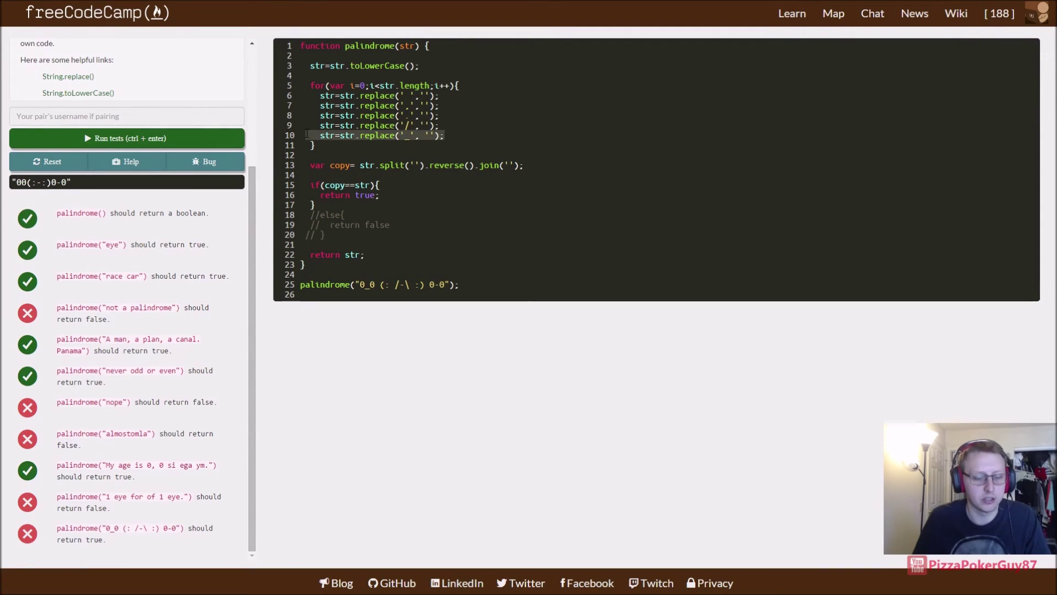
key("ctrl+c")
left_click(464, 132)
- Paste the copied line and change '_' to '-', so the output becomes 00(::)00
key("Return")
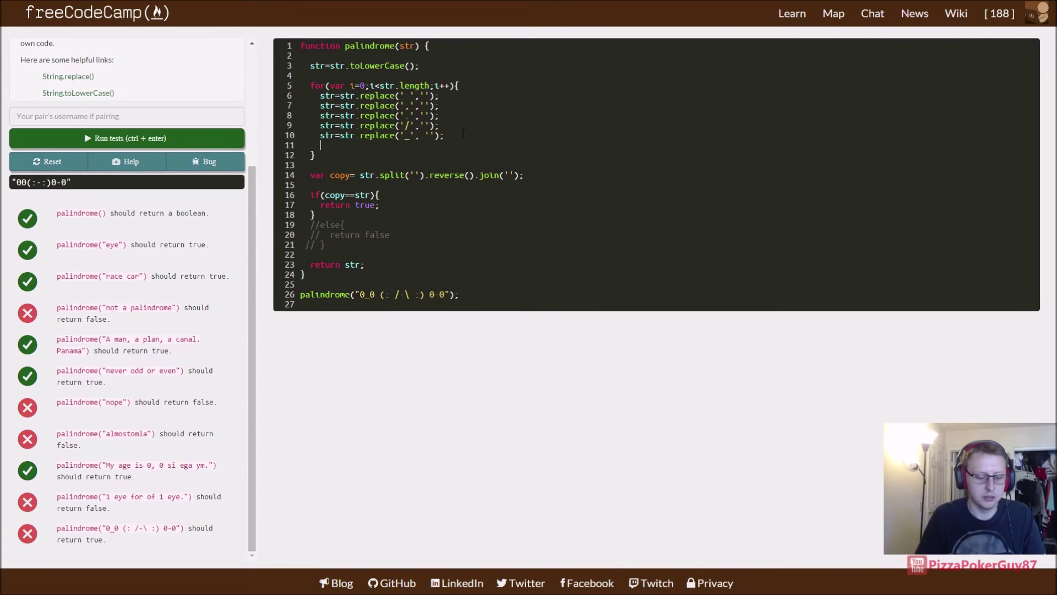
key("ctrl+v")
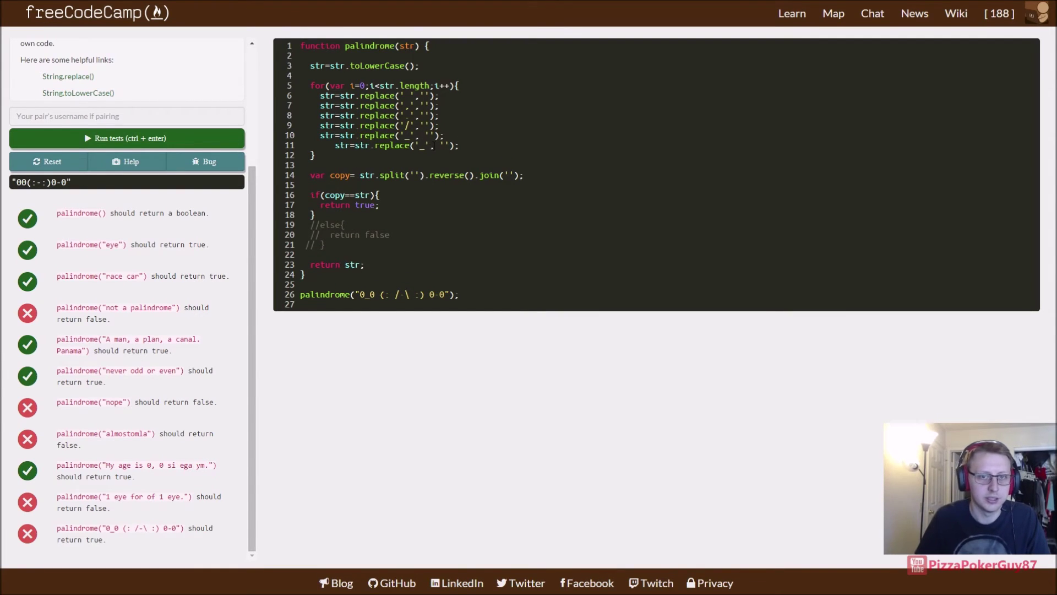
key("BackSpace")
type("-")
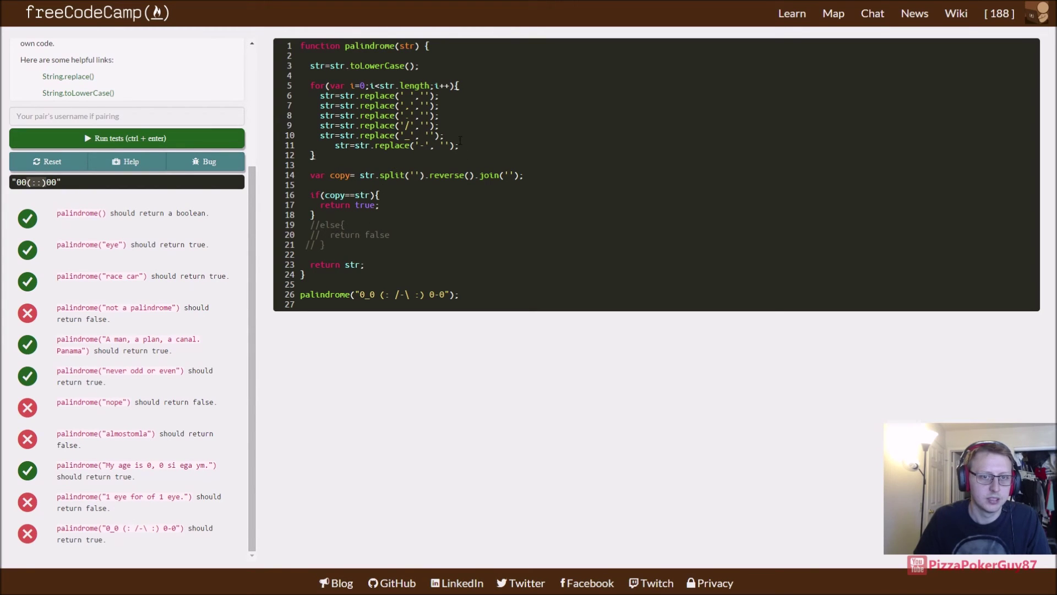
- Add str=str.replace('(','') after the hyphen line and rerun the tests
left_click(477, 145)
key("Return")
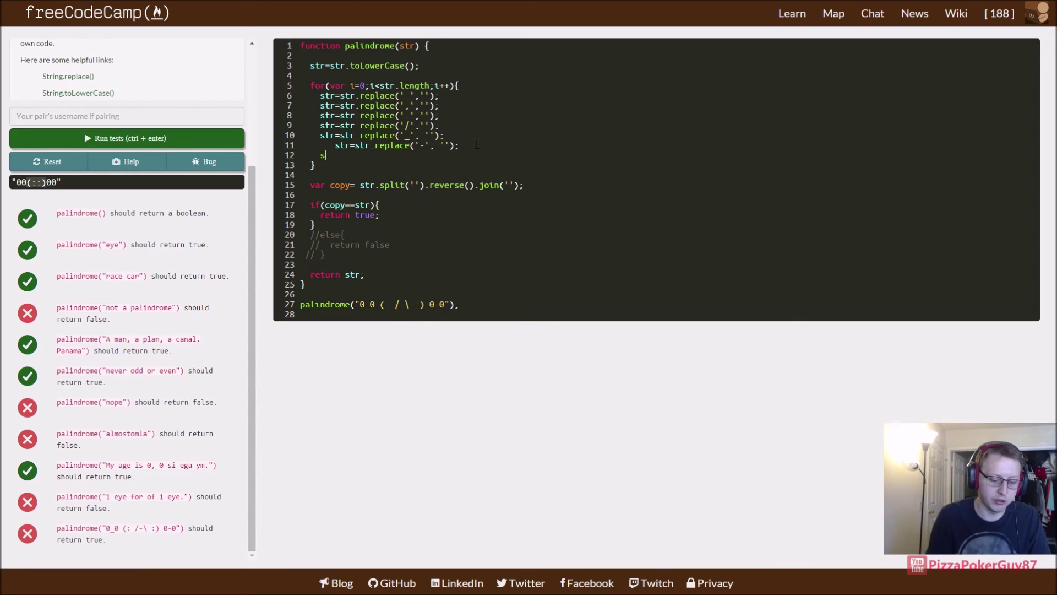
type("str= str")
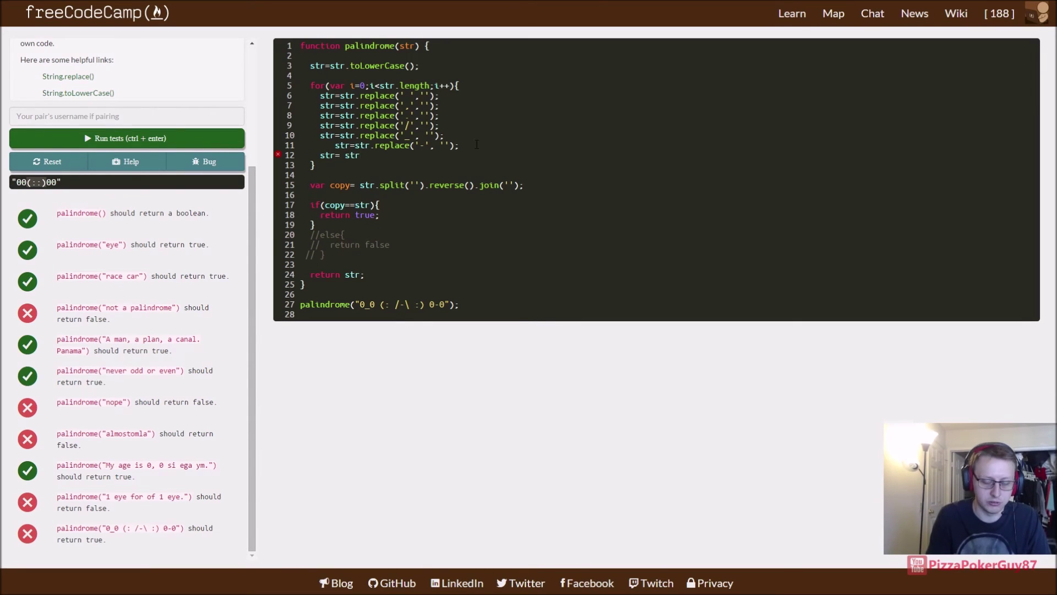
type(".replace(")
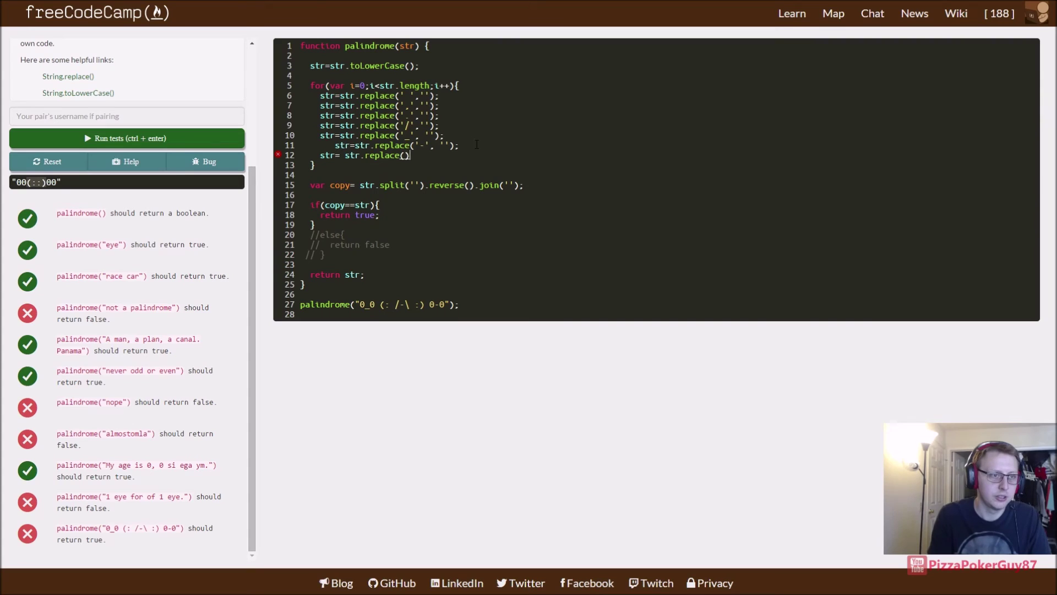
type("'")
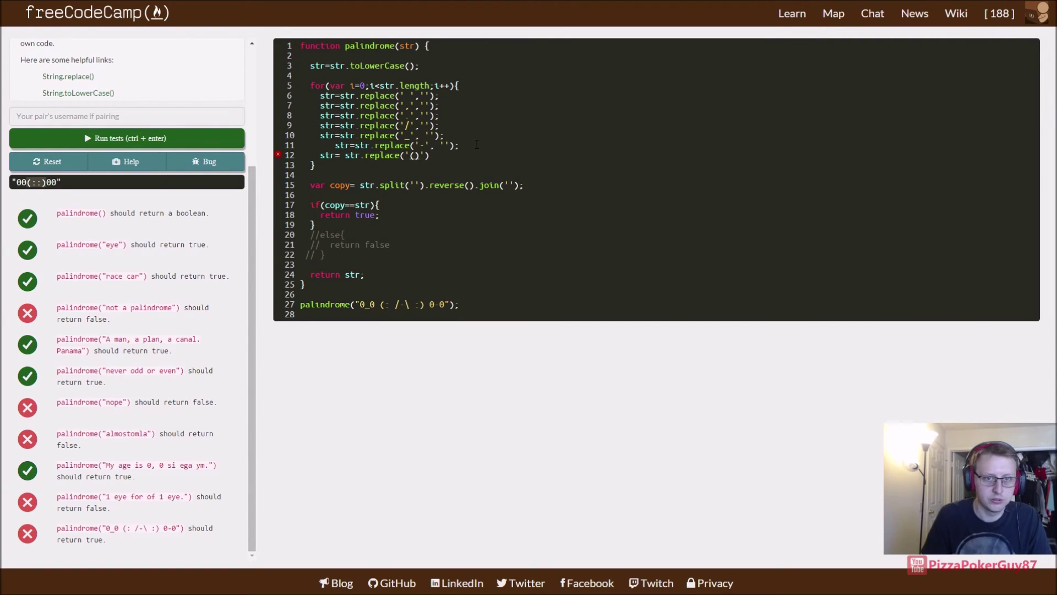
type("(',")
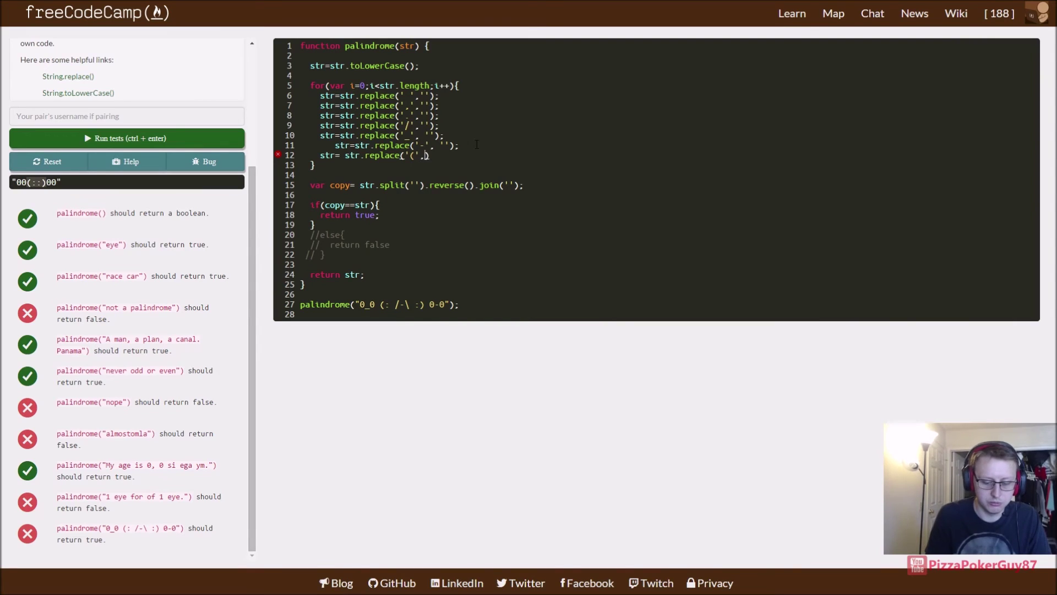
type("'');")
key("Return")
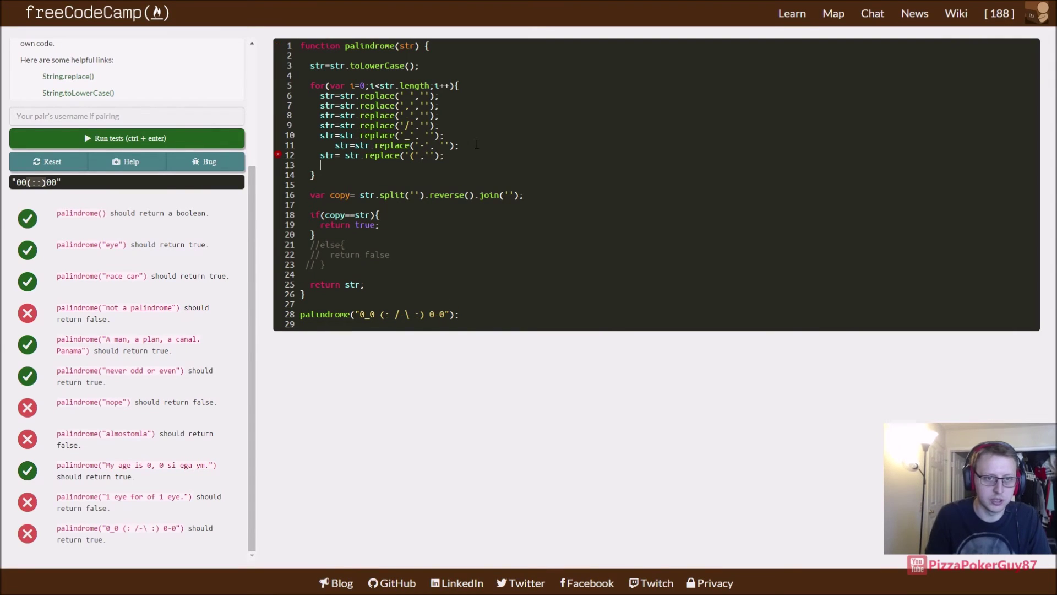
left_click(210, 142)
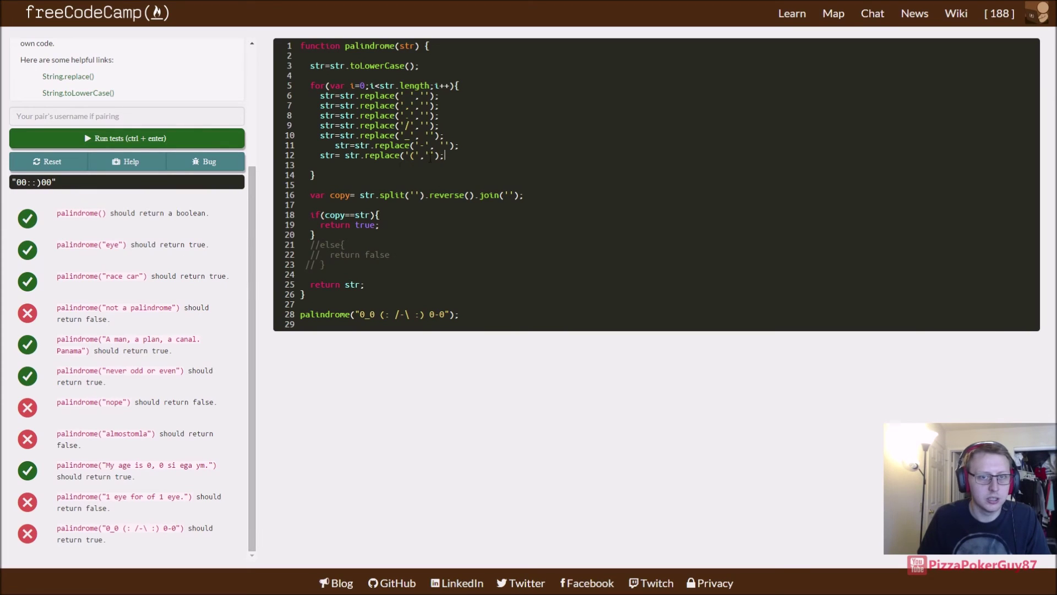
- Duplicate the parenthesis line as str=str.replace(')',''), making the 0_0 test return true
left_click_drag(446, 156, 321, 155)
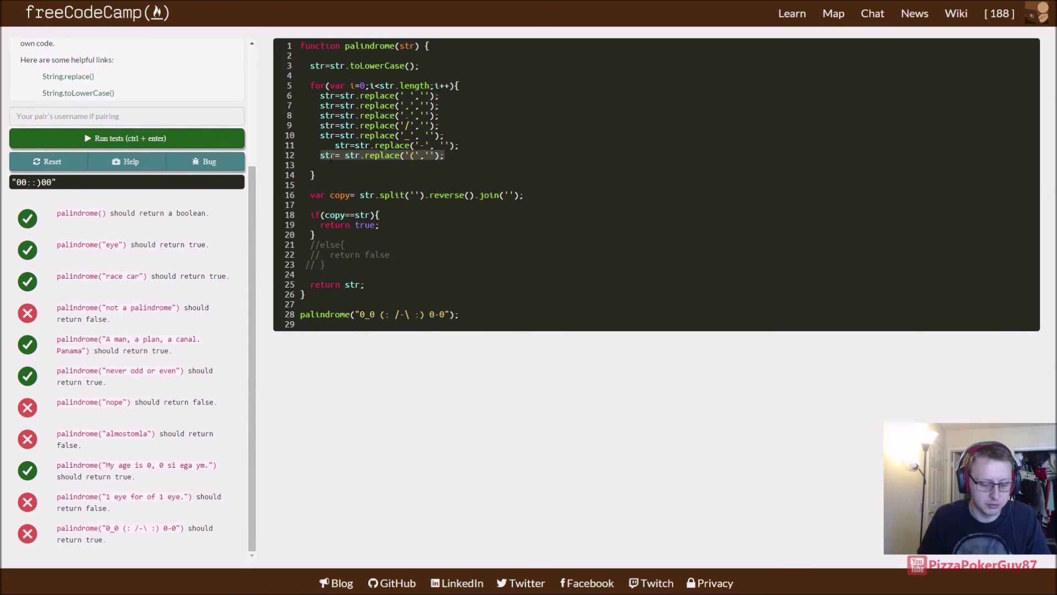
left_click(351, 172)
key("ctrl+v")
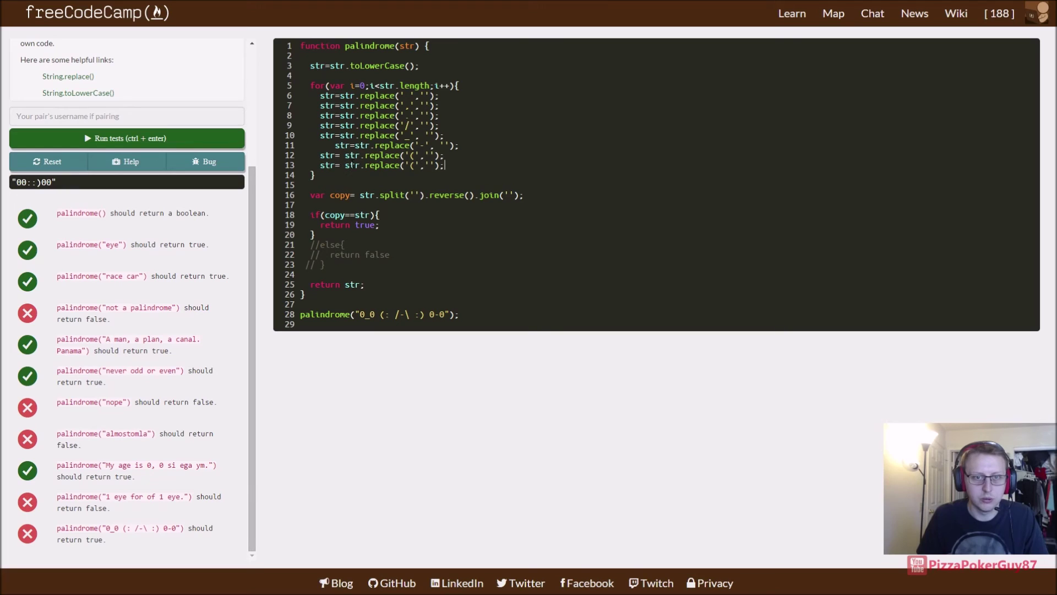
key("BackSpace")
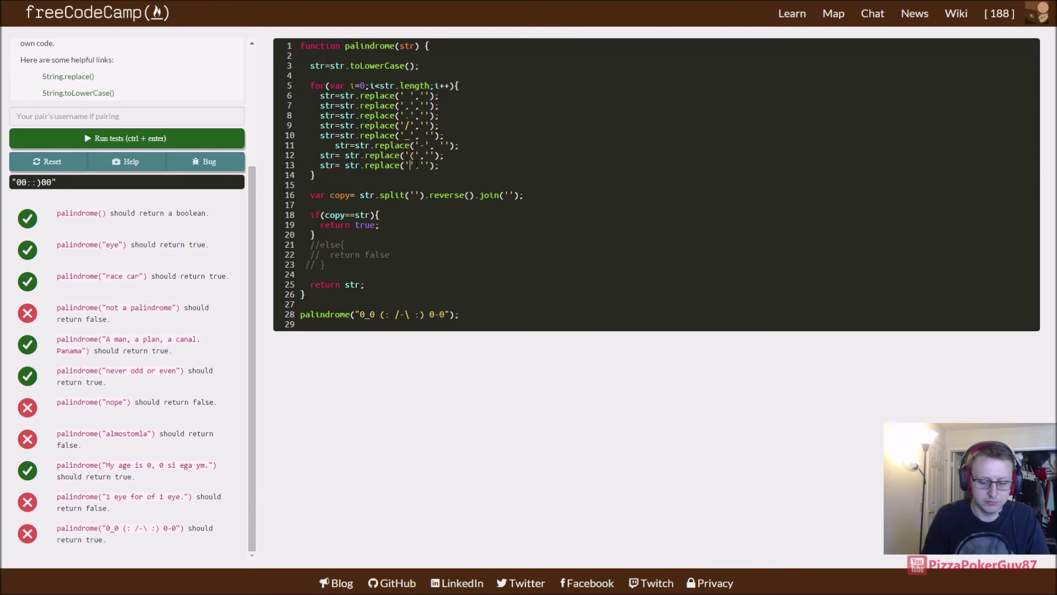
type(")")
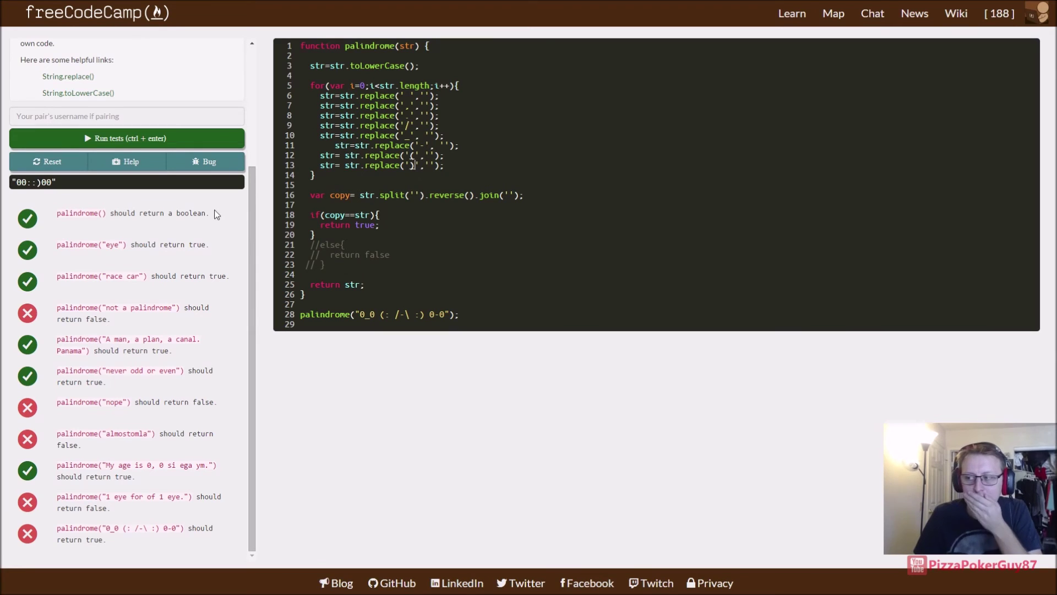
left_click(145, 138)
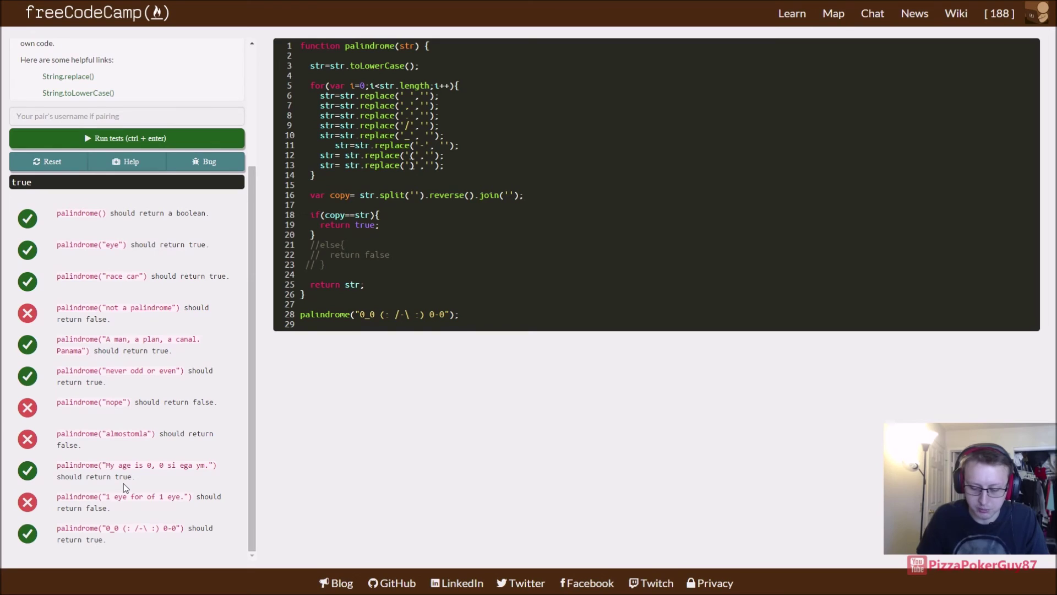
- Fix the hyphen line's indentation and dismiss the browser save dialog
key("Down")
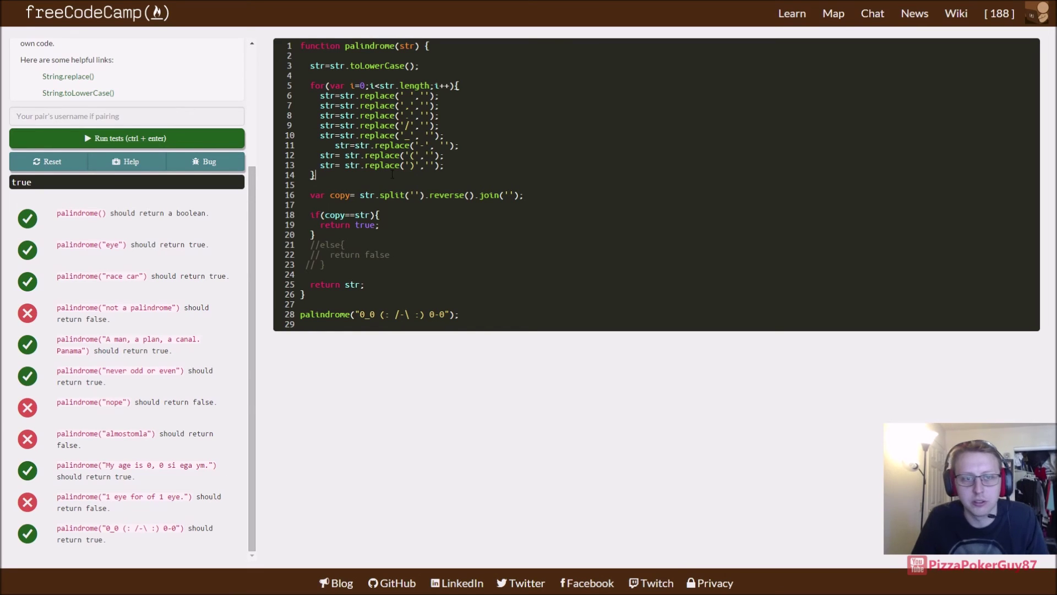
key("Up")
key("Up")
key("Up")
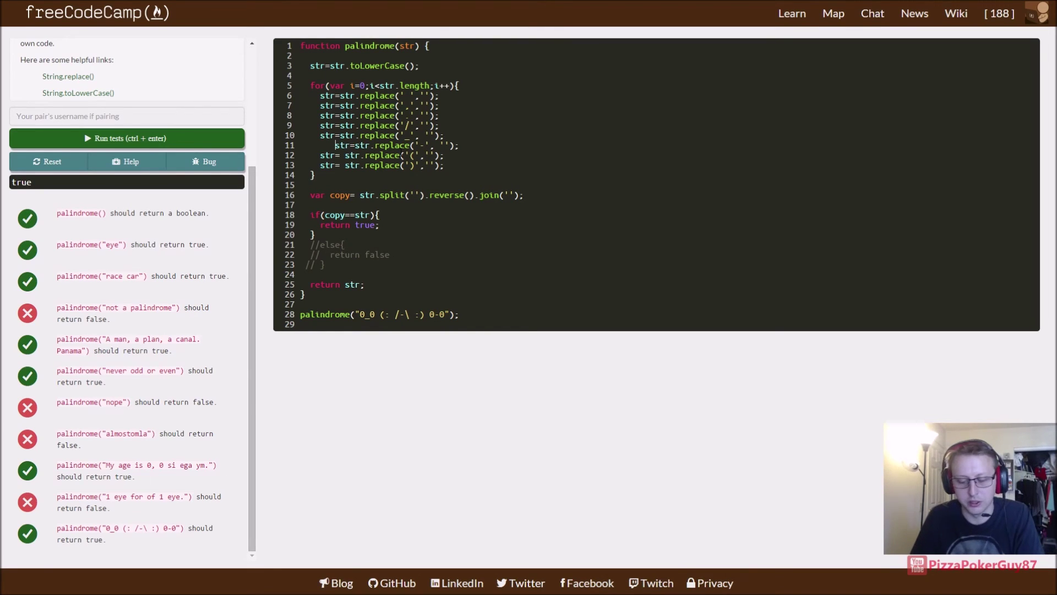
key("BackSpace")
key("BackSpace")
key("BackSpace")
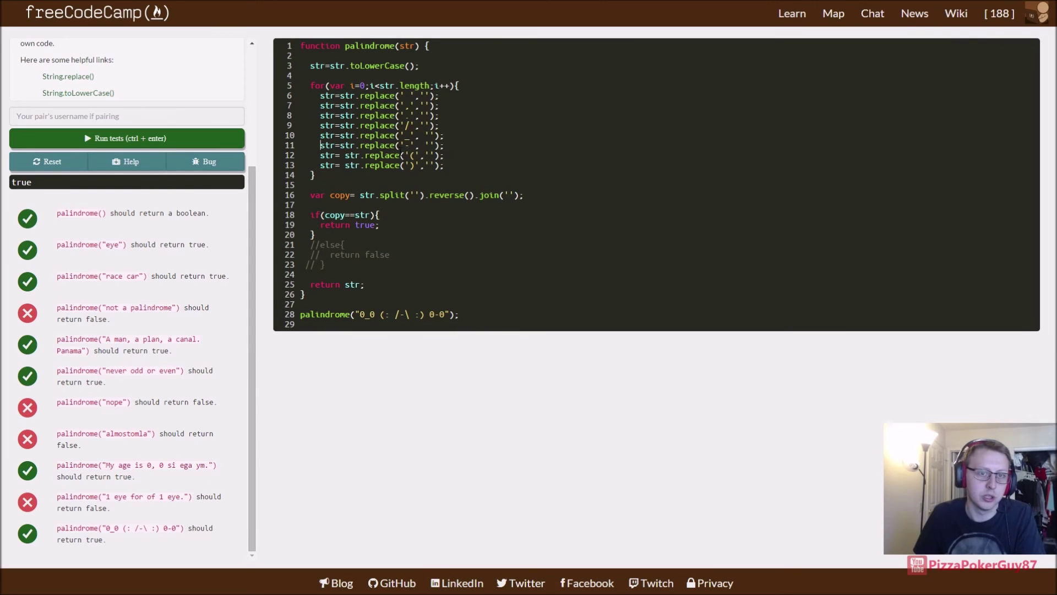
key("ctrl+s")
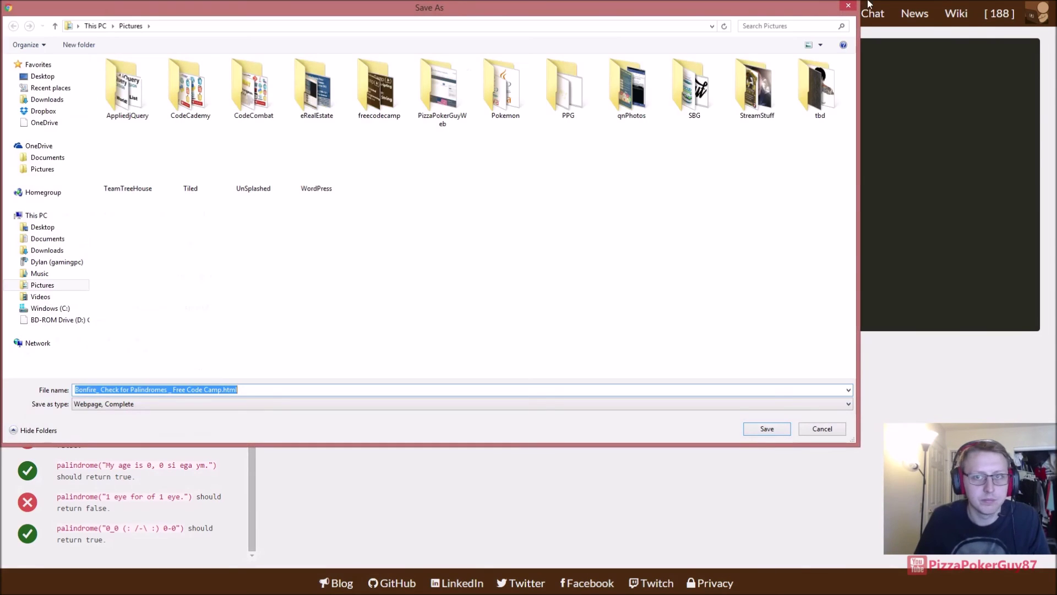
key("Escape")
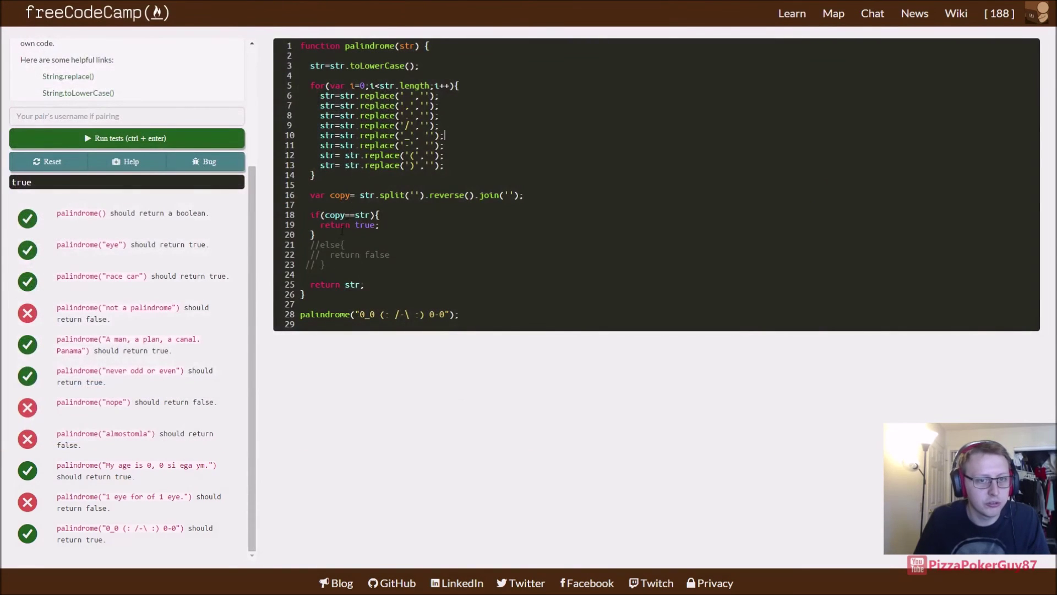
- Delete the return str line and uncomment the else branch, return false, and closing brace
left_click(324, 264)
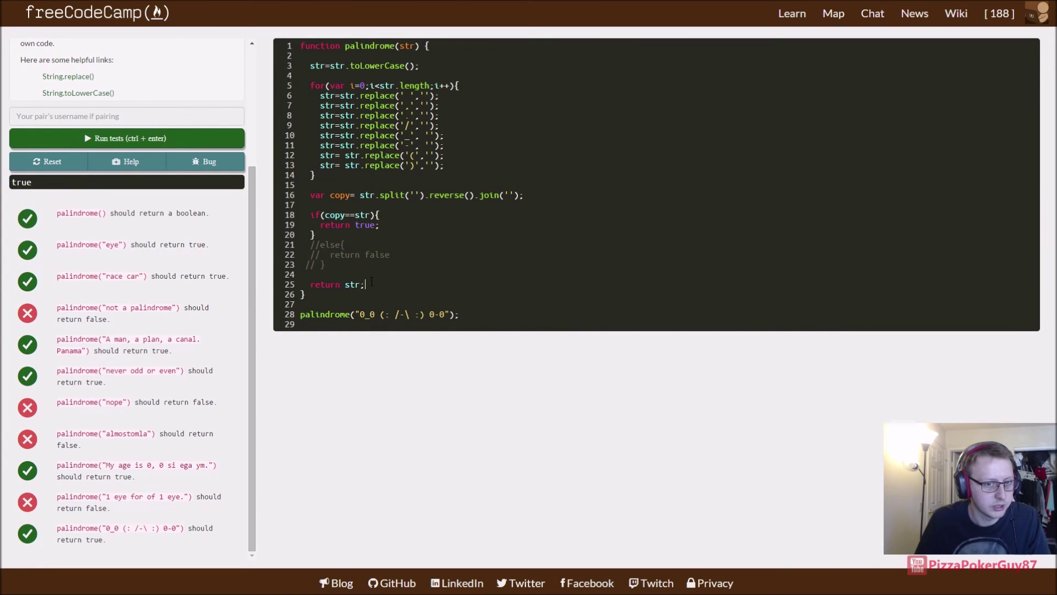
left_click_drag(371, 284, 281, 283)
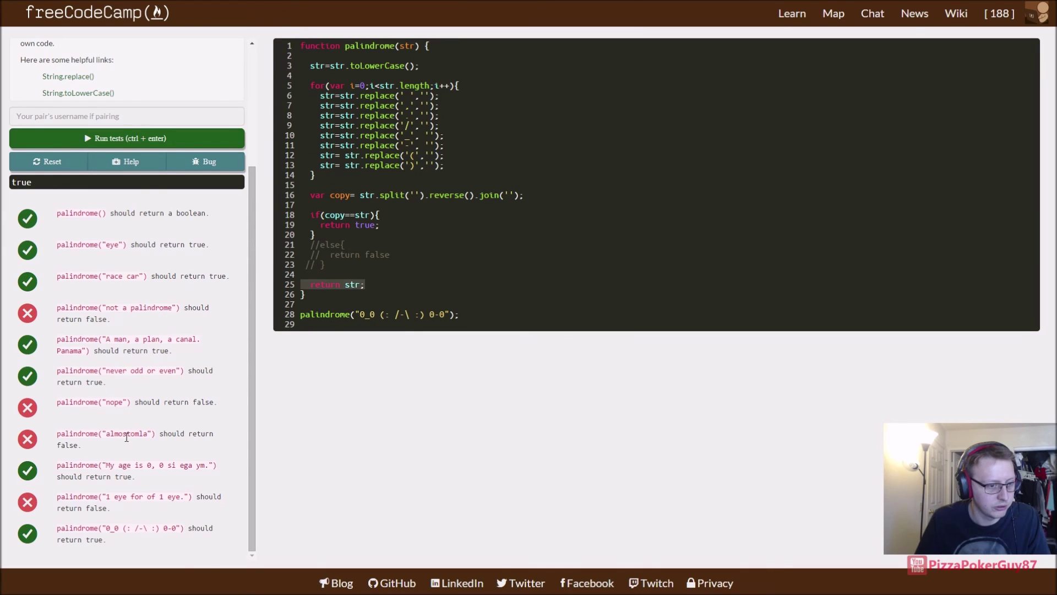
key("BackSpace")
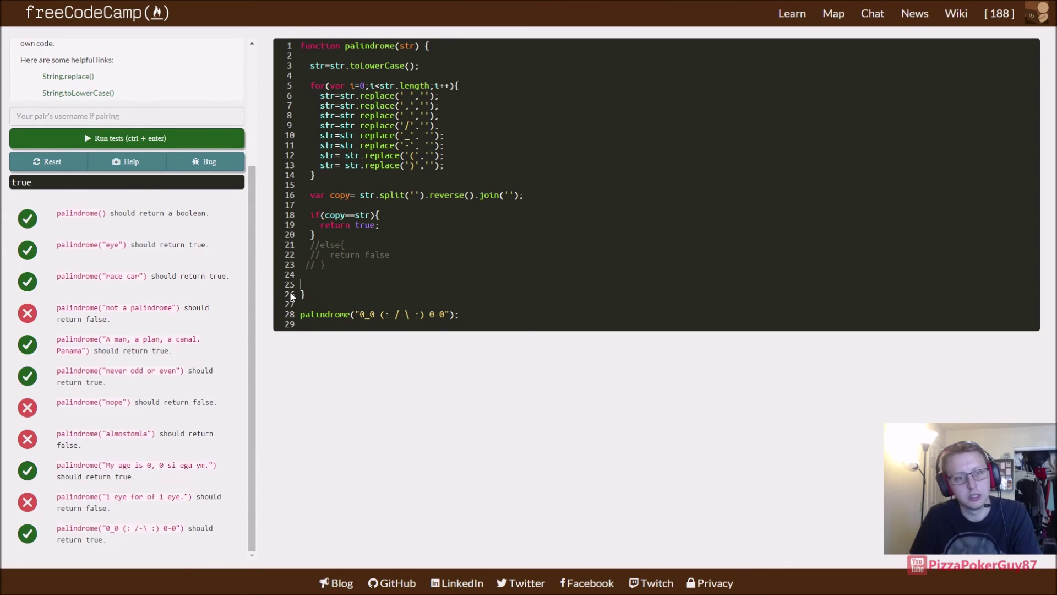
key("BackSpace")
key("BackSpace")
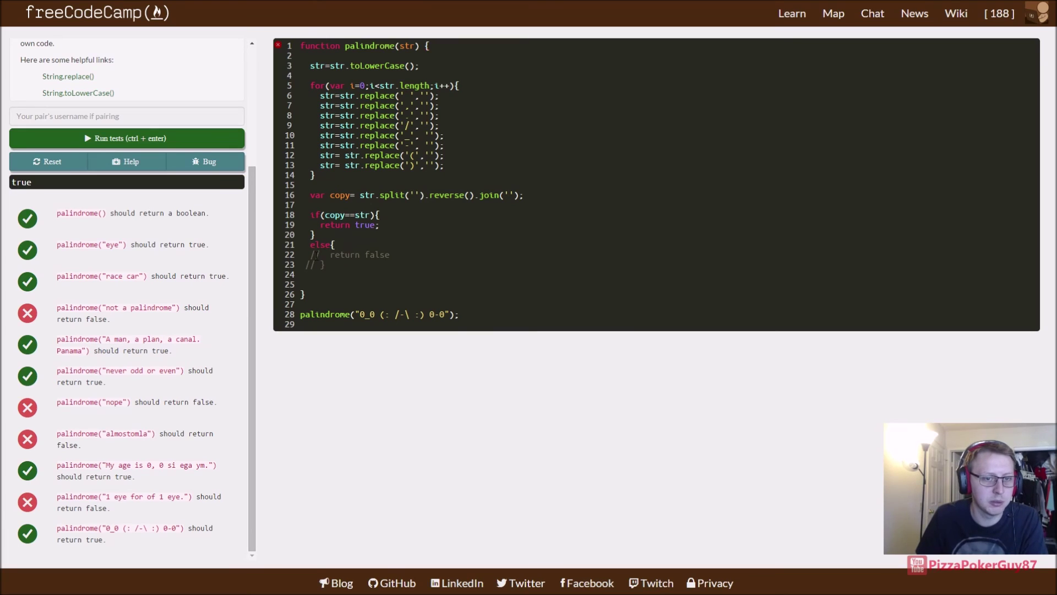
key("BackSpace")
key("BackSpace")
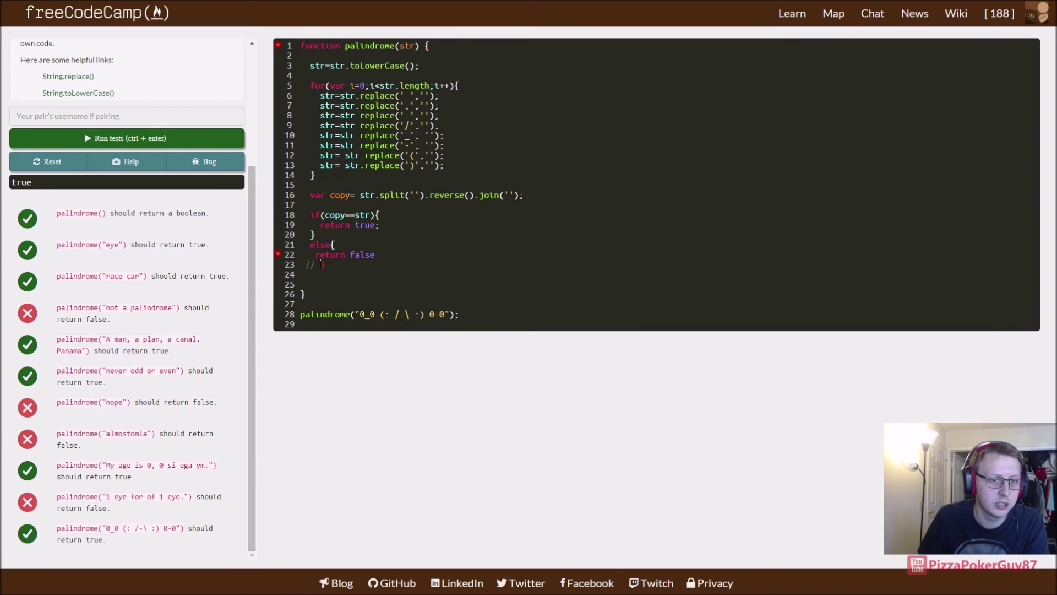
key("BackSpace")
key("BackSpace")
key("BackSpace")
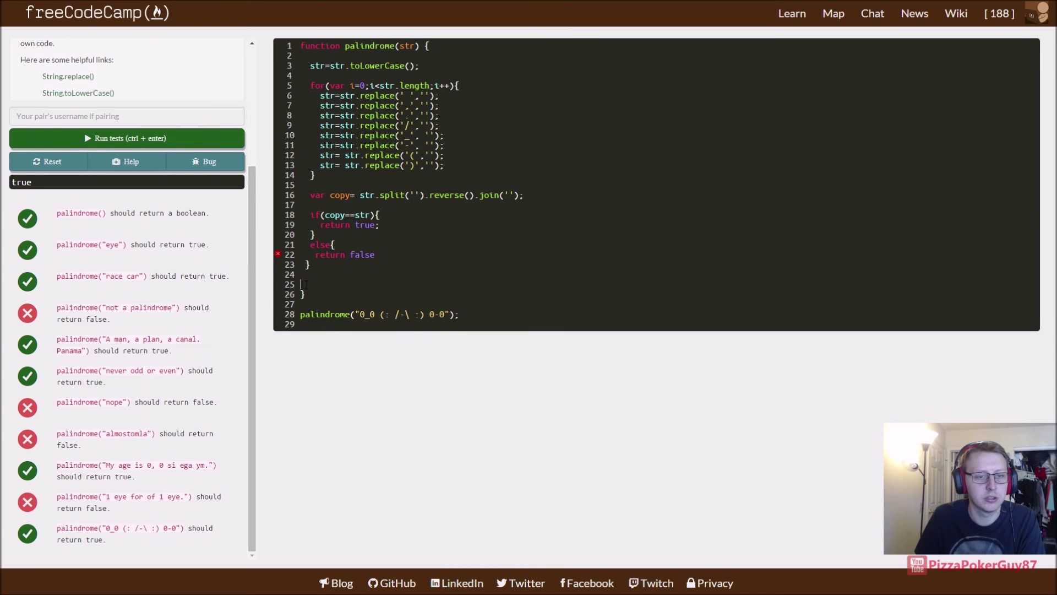
- Remove blank lines, run tests with all passing, and close the success modal
key("BackSpace")
key("BackSpace")
left_click(210, 138)
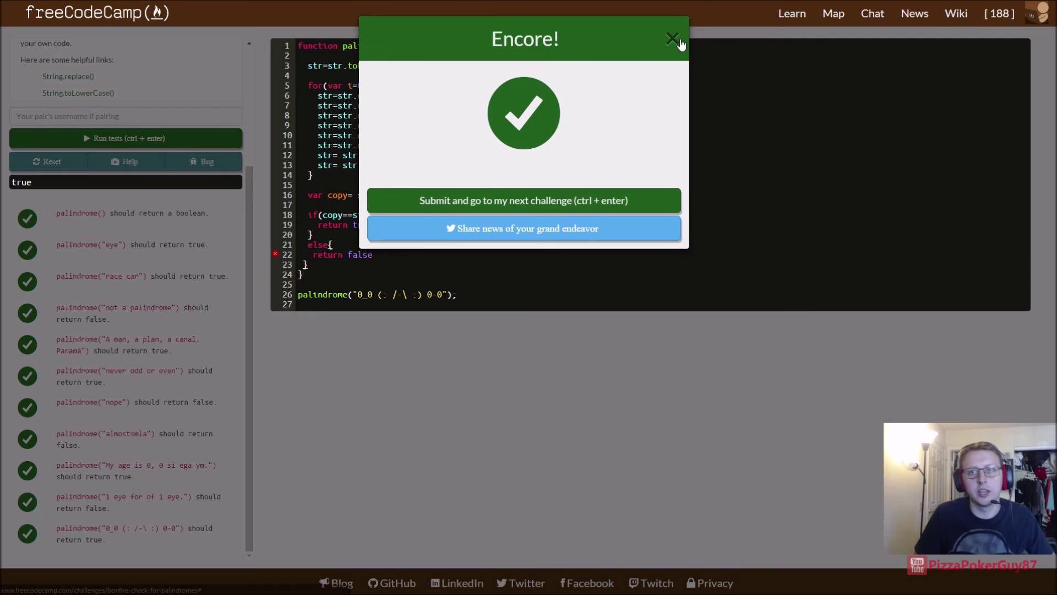
left_click(673, 40)
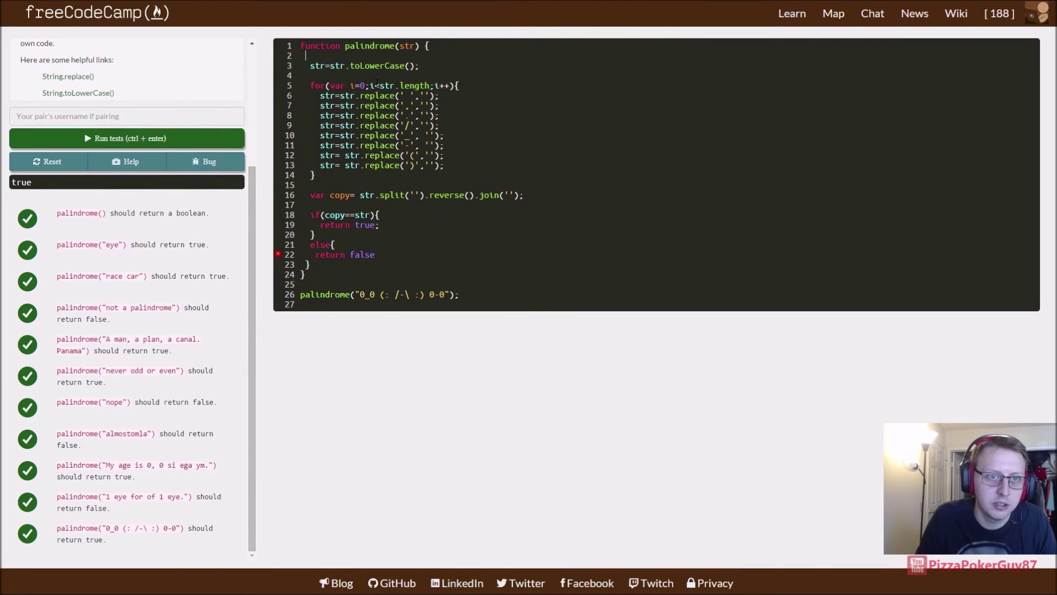
key("BackSpace")
type("//Change")
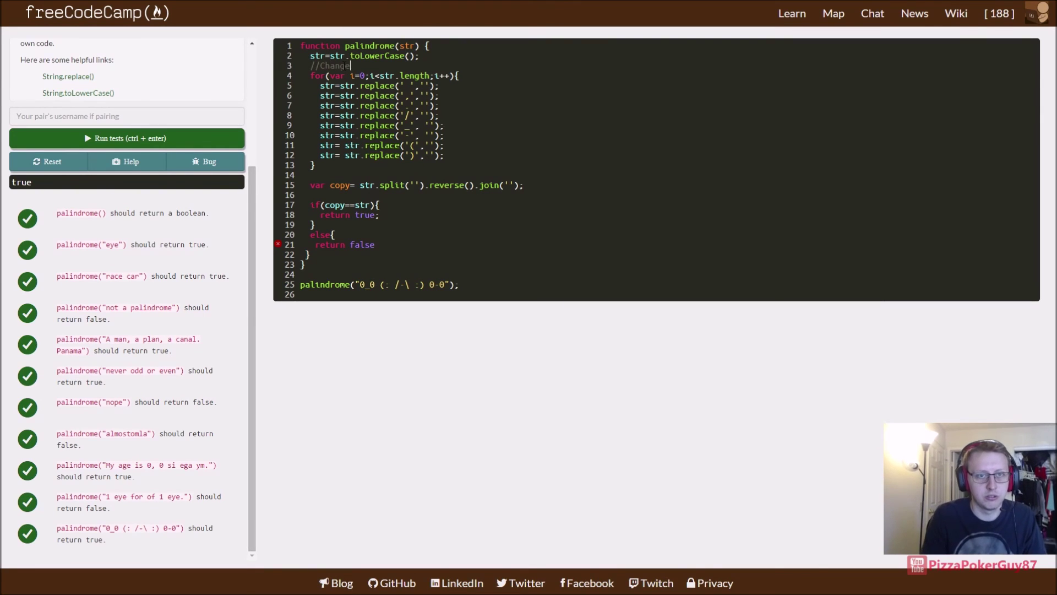
type("d ")
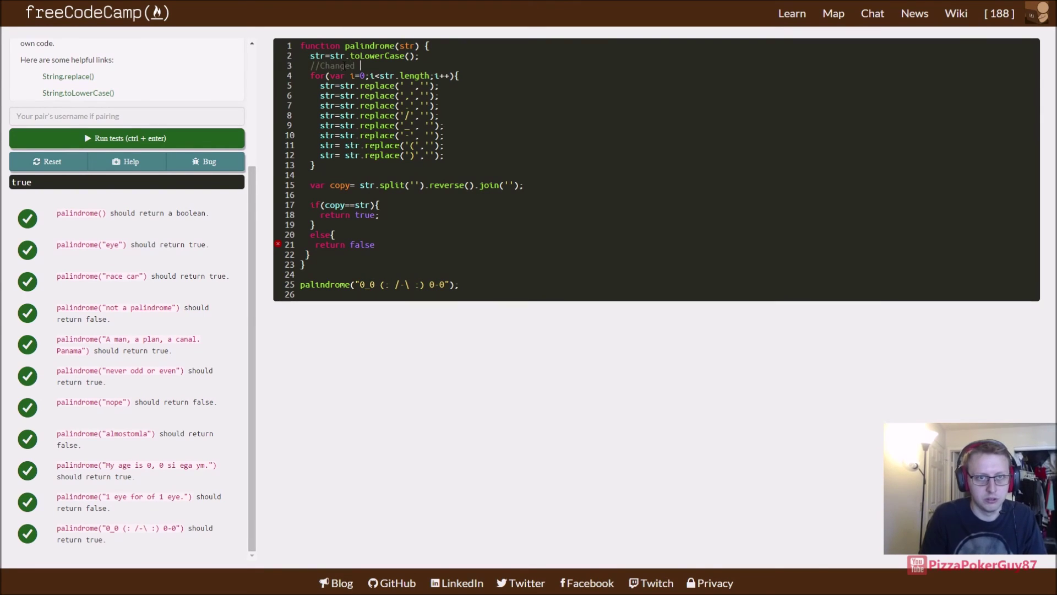
type("string to lowercase so no case se")
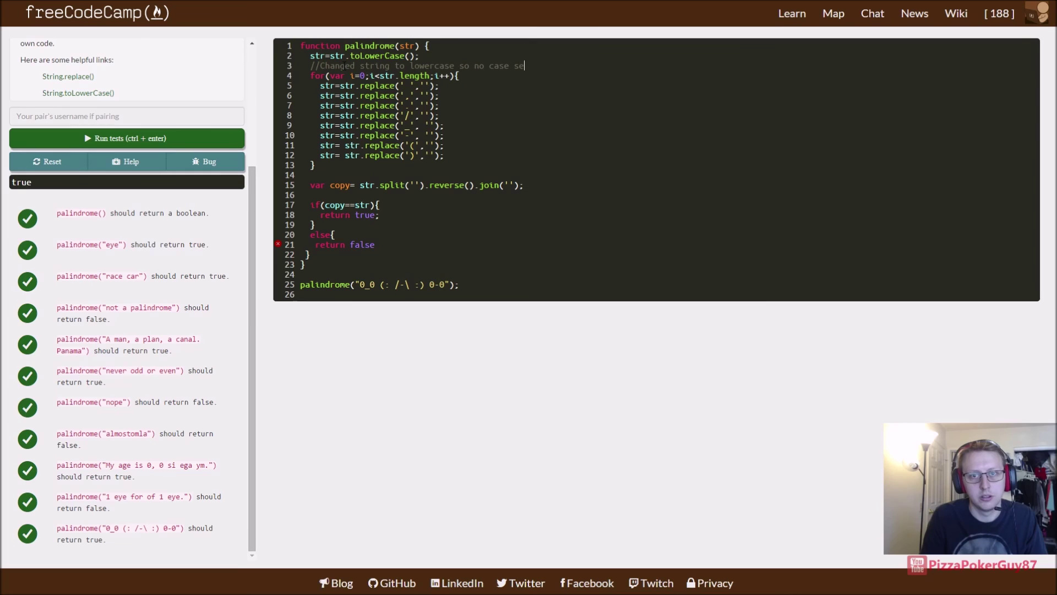
type("nsative issues")
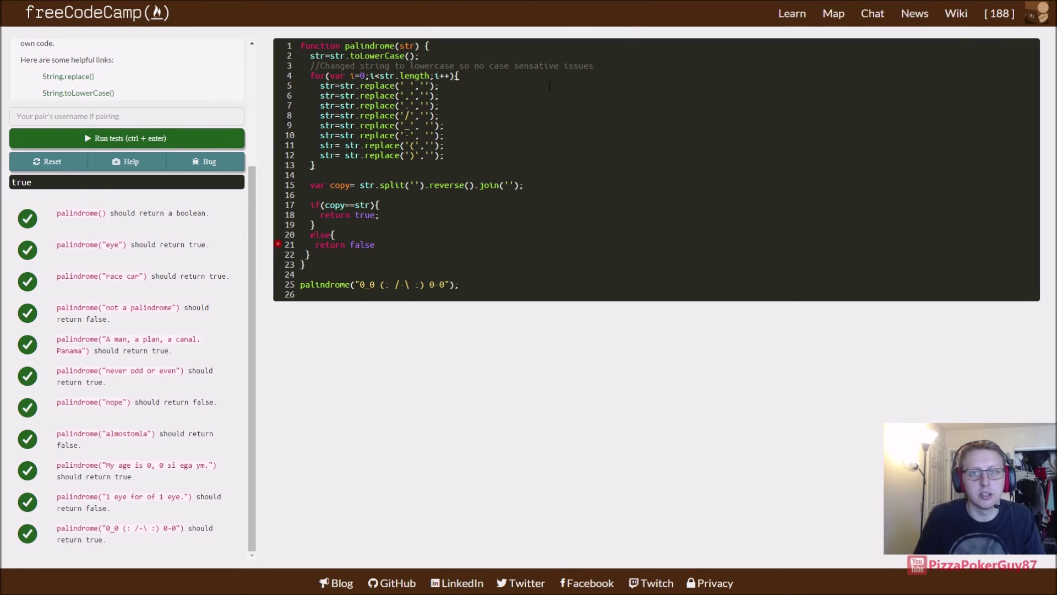
- Start a comment above the reversed-copy variable and correct the loop comment's wording
left_click(346, 172)
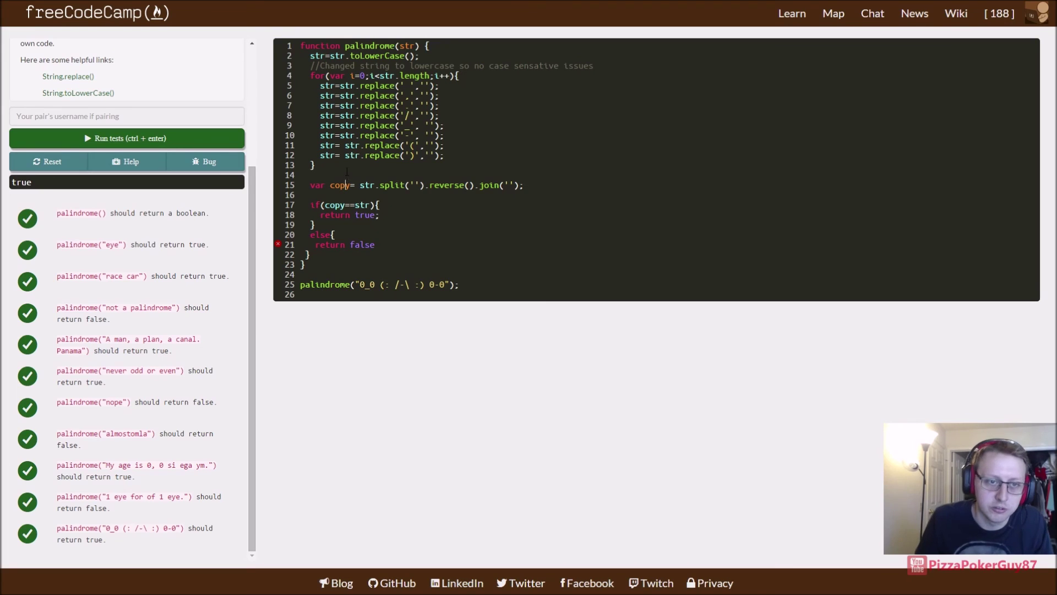
type("//")
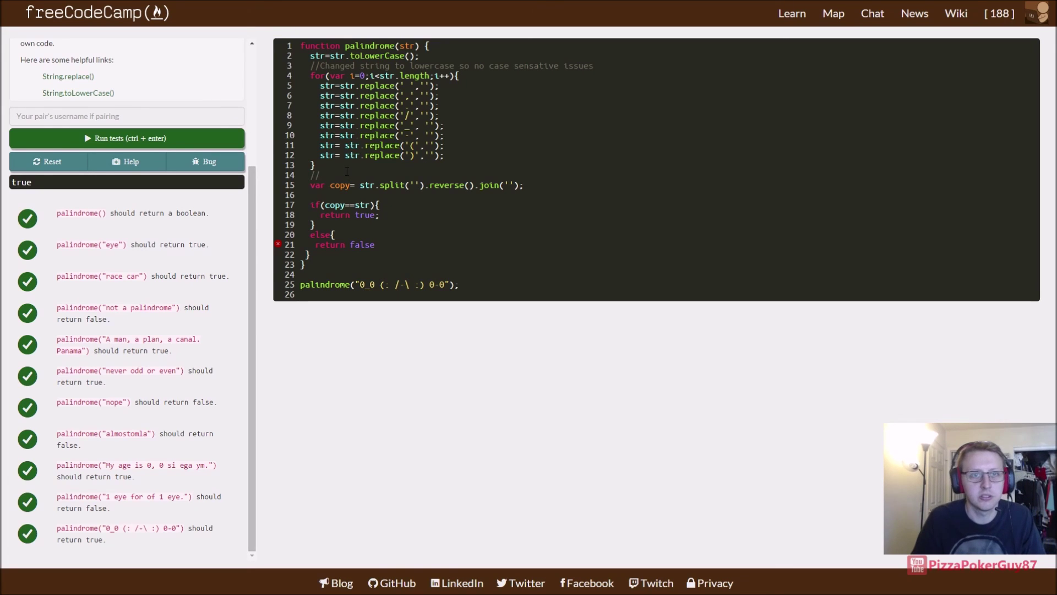
key("BackSpace")
key("BackSpace")
key("BackSpace")
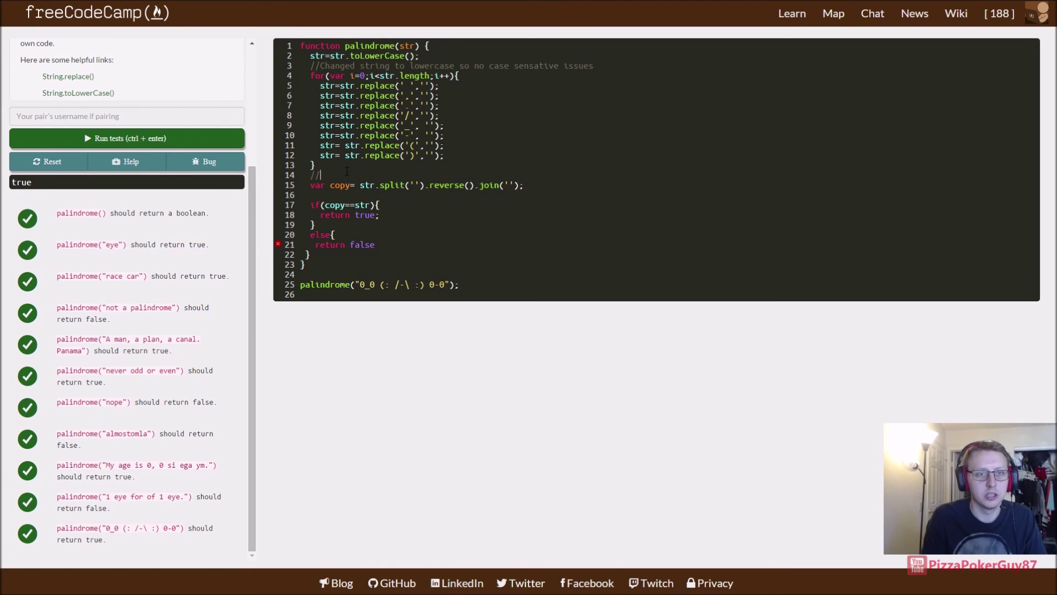
type("Loop to replace")
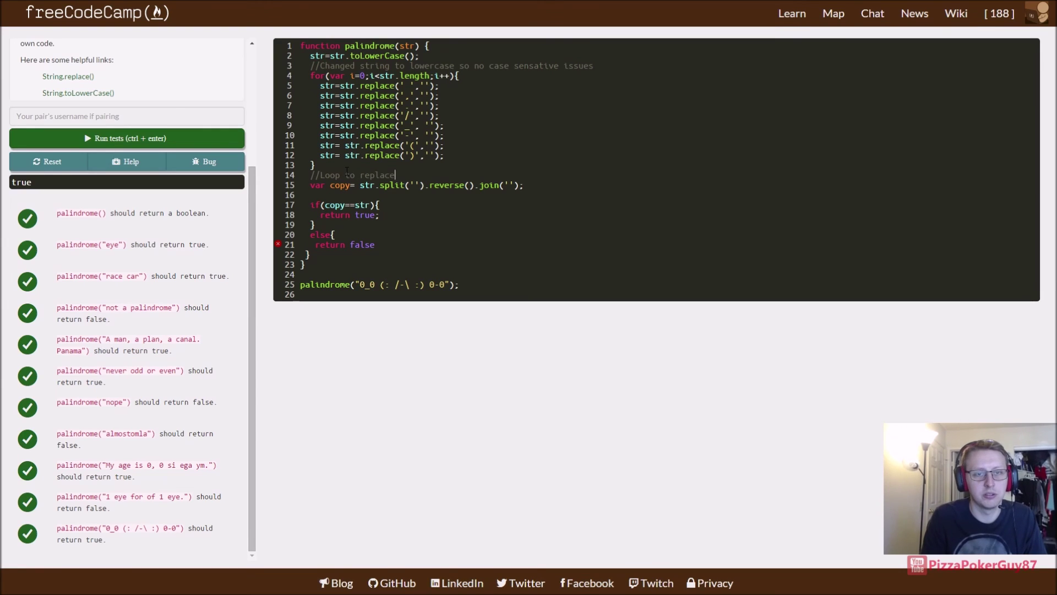
type(" special charav")
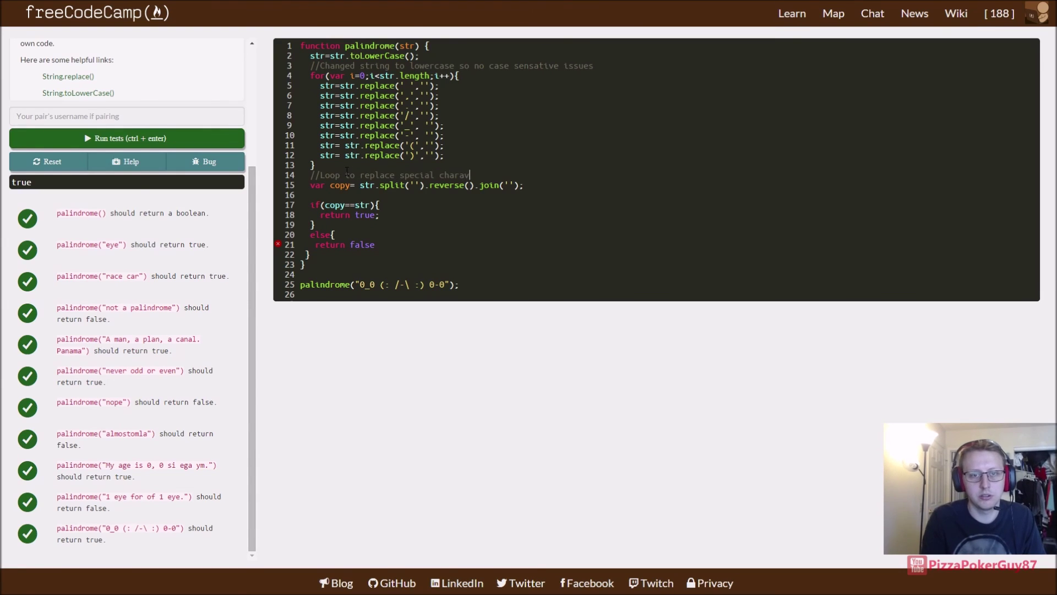
type("t")
type("cters with")
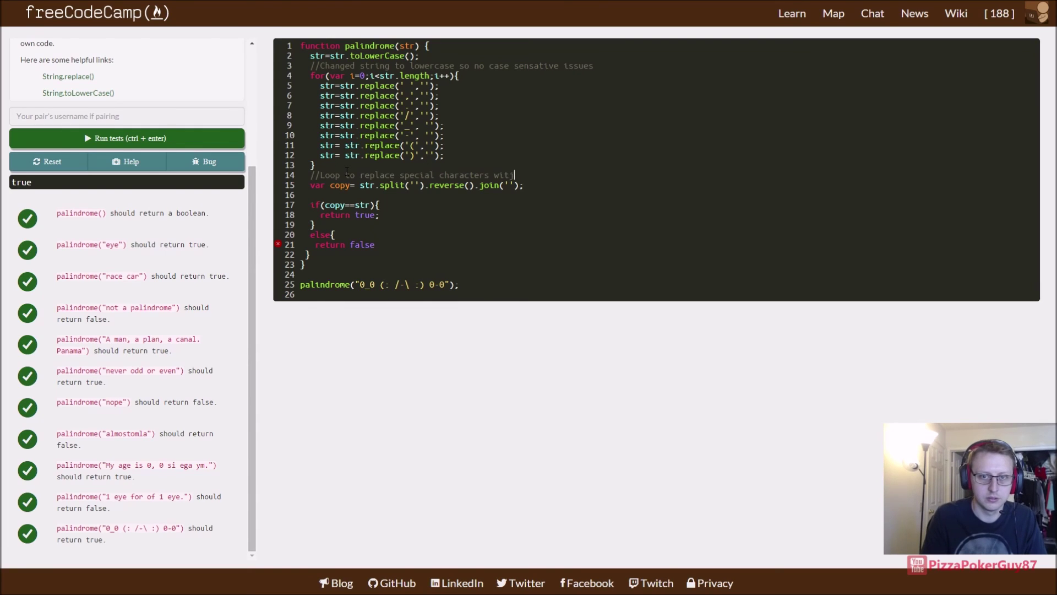
type("out using regular expre")
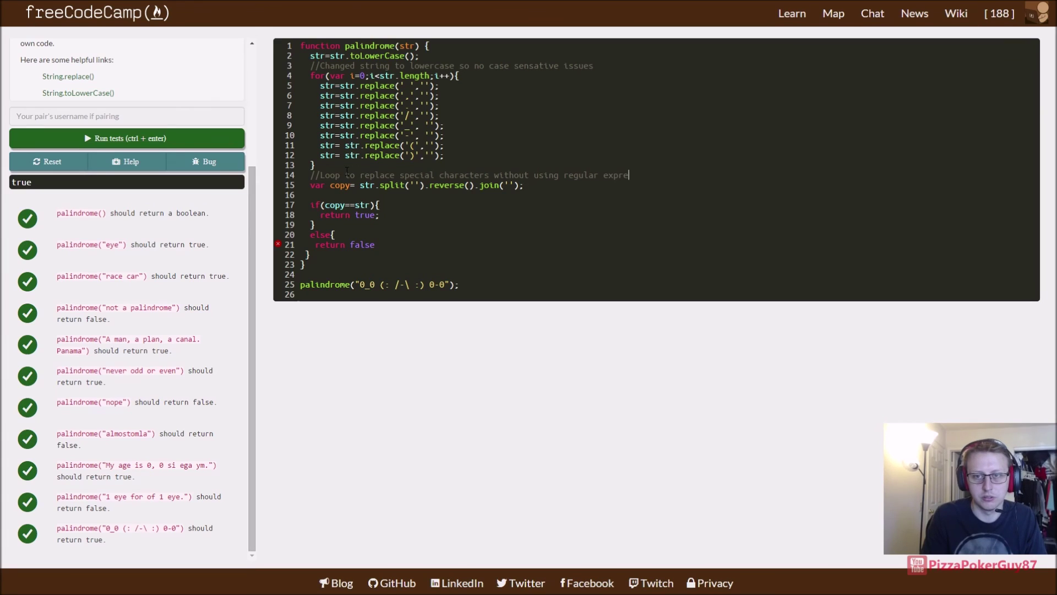
type("ssions")
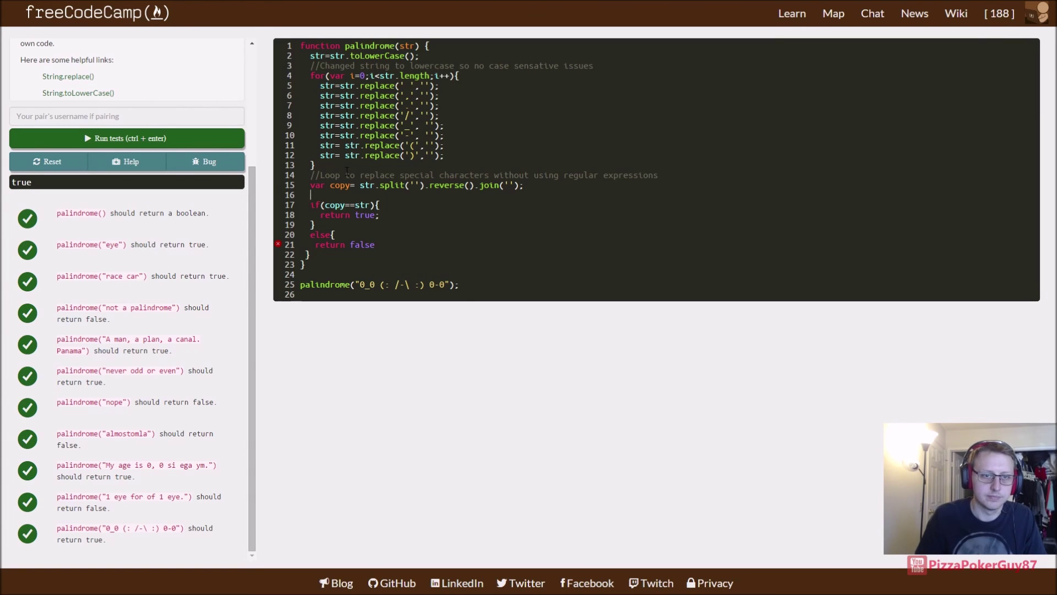
type("//cre")
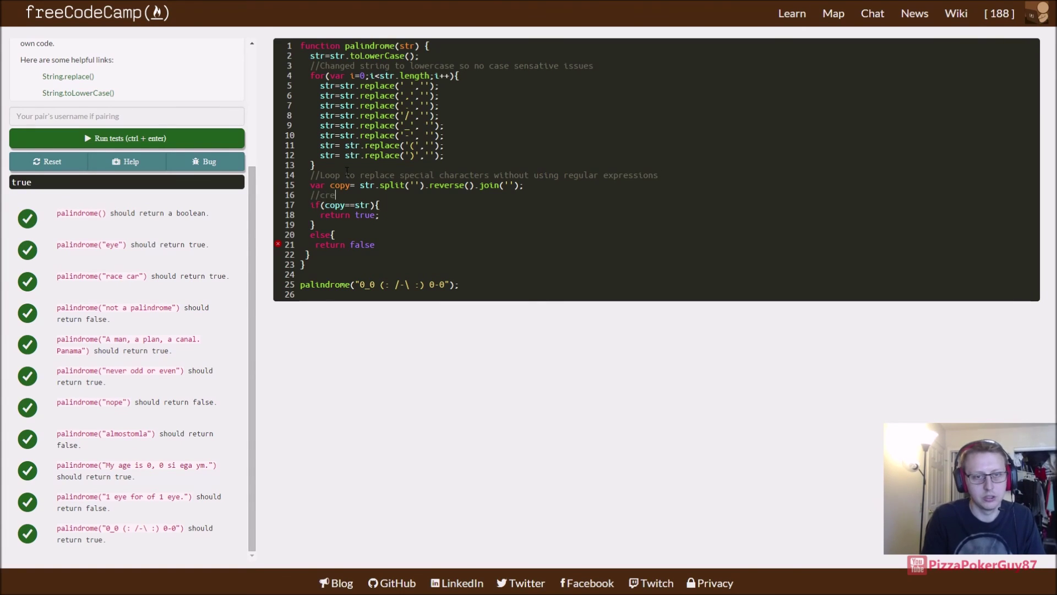
type("Create a")
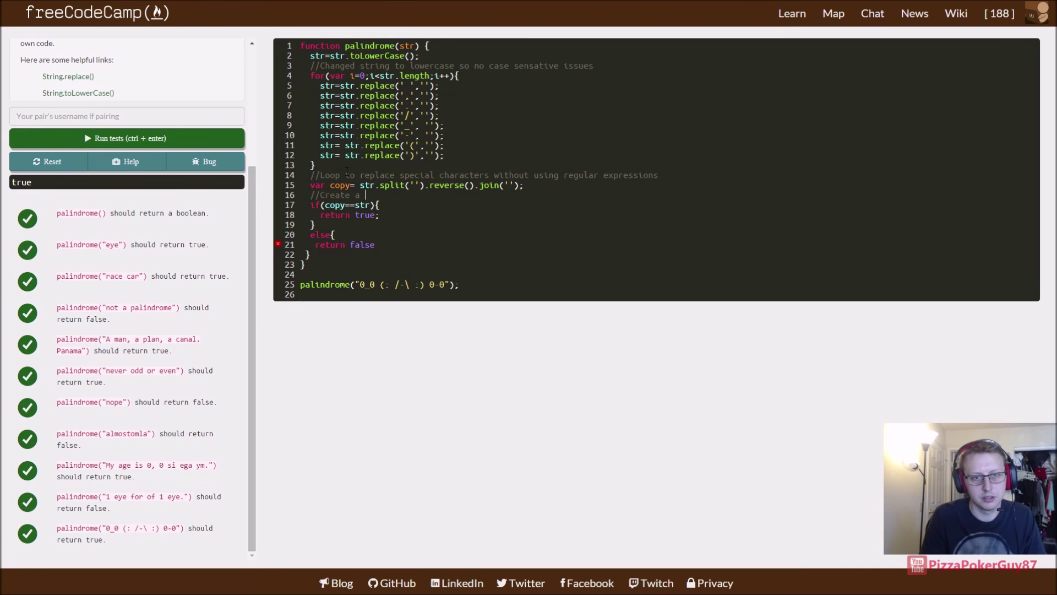
type("py of ")
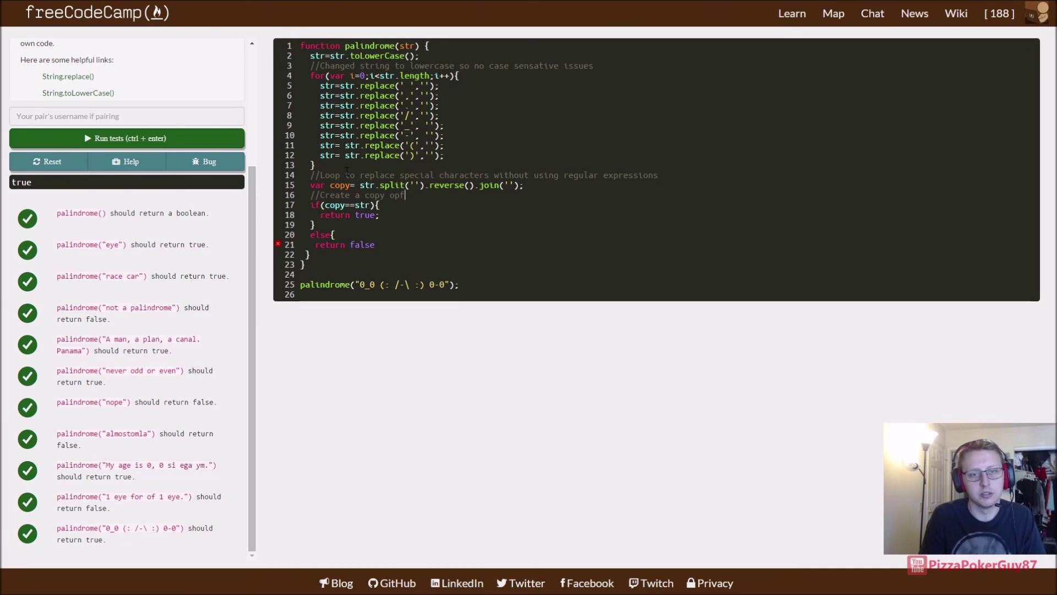
type("our ")
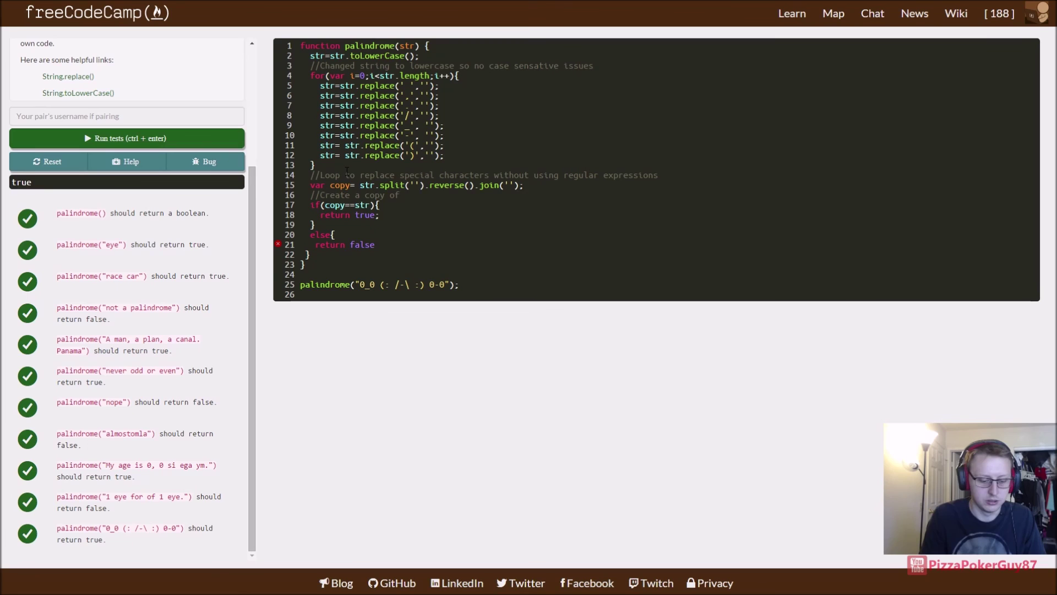
type("ing and r")
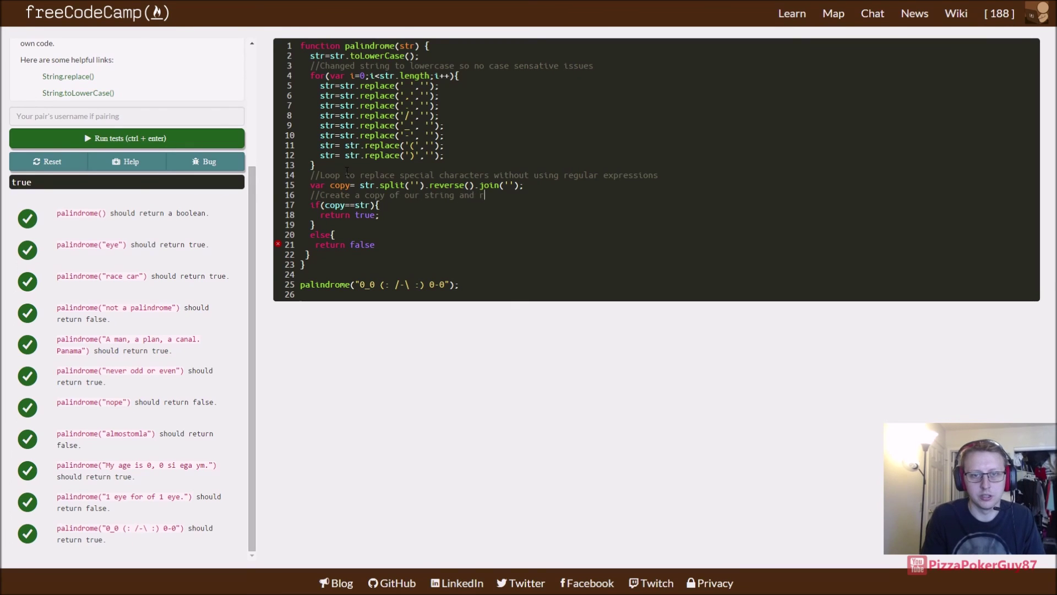
type("everse io")
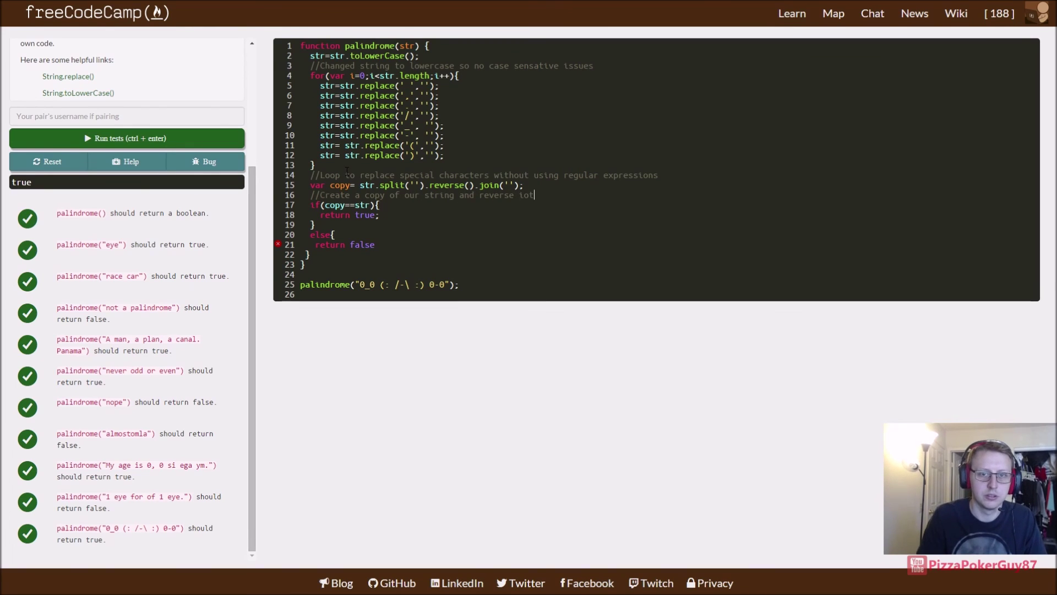
type("t")
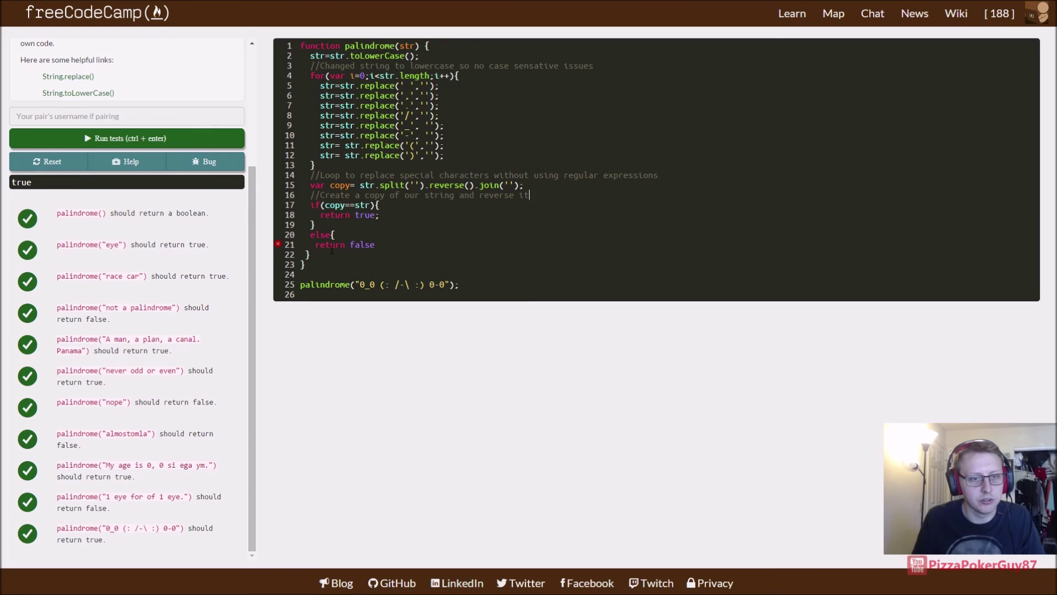
- Remove the 'else{' wrapper so false is returned after the if, and rerun the tests
left_click(318, 258)
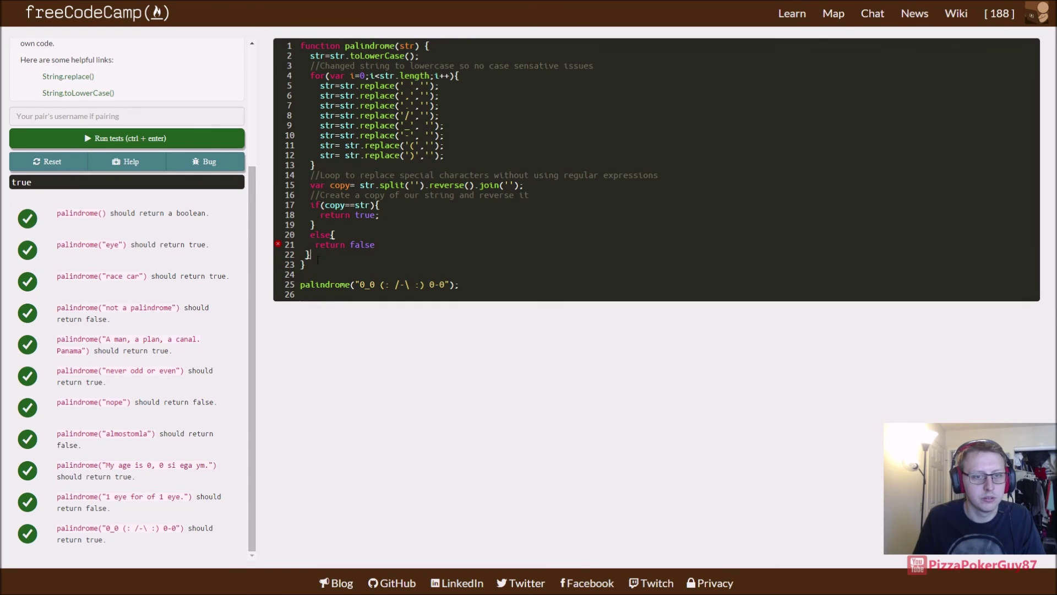
double_click(321, 234)
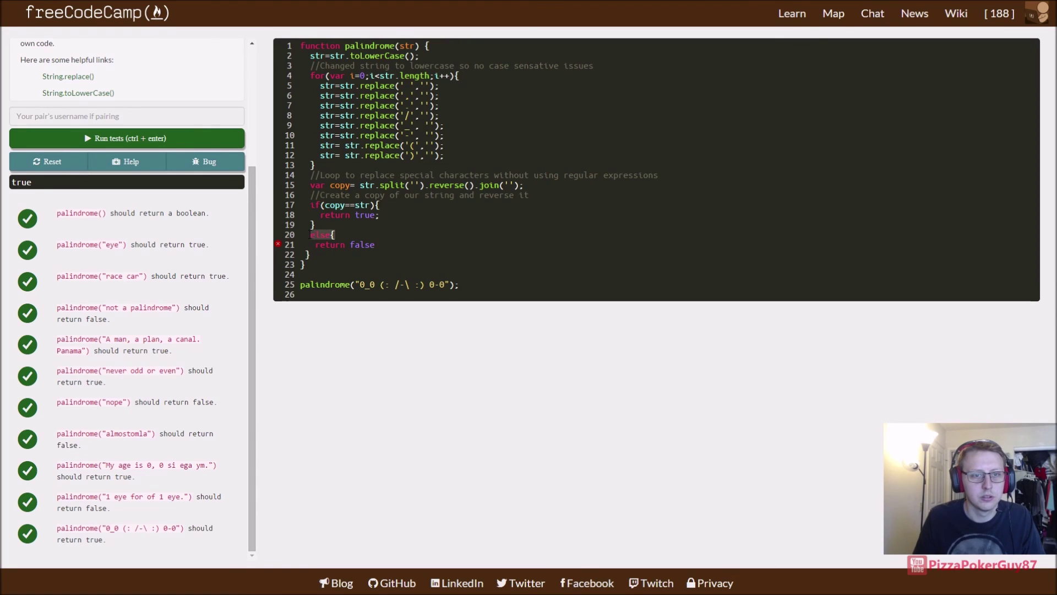
key("BackSpace")
key("BackSpace")
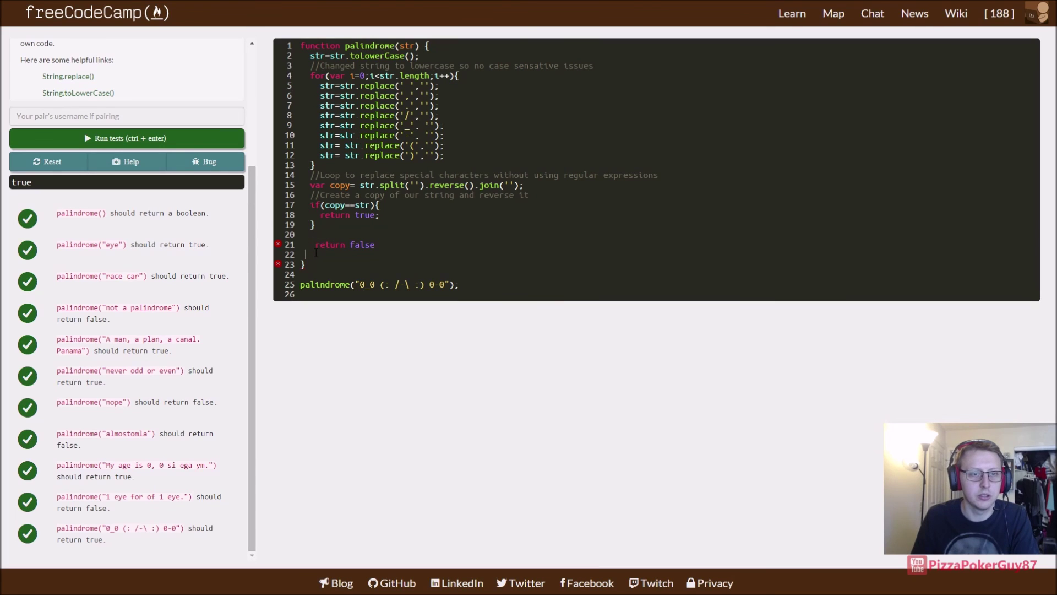
key("Up")
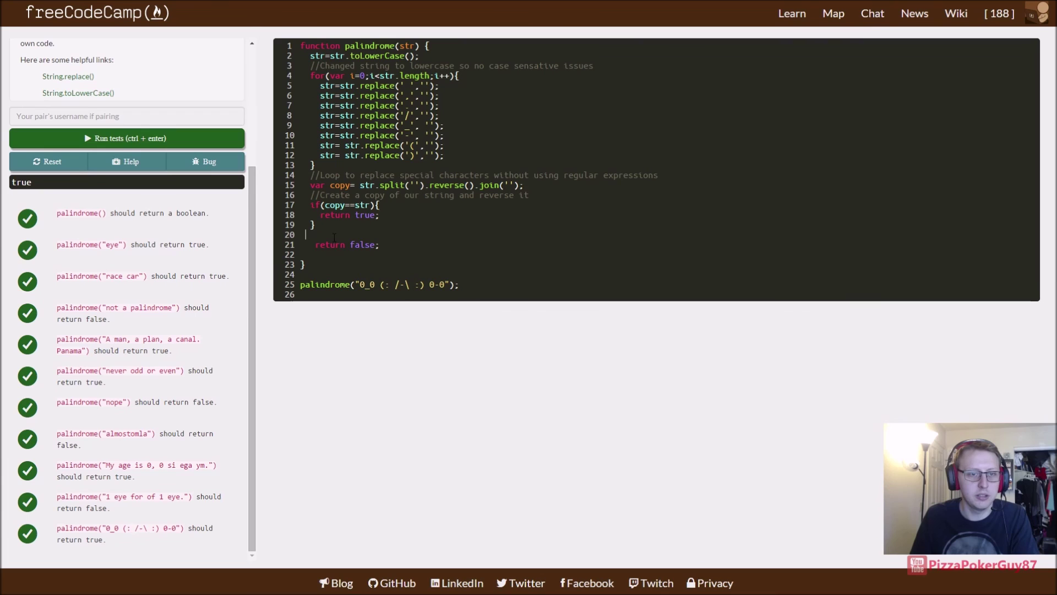
left_click(198, 138)
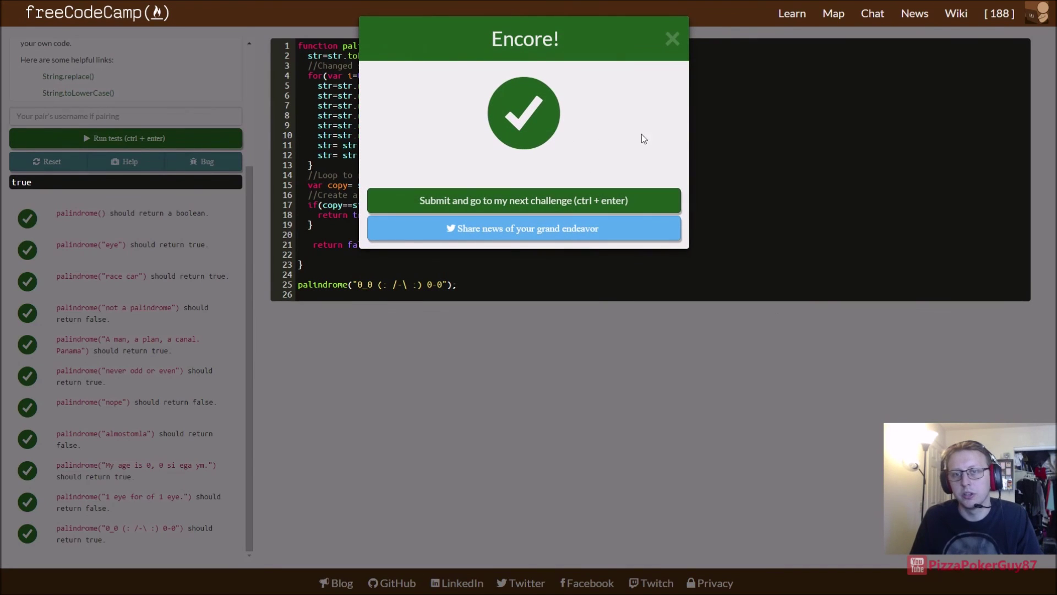
- Submit the palindrome solution from the Encore! modal to load Find the Longest Word in a String
left_click(618, 196)
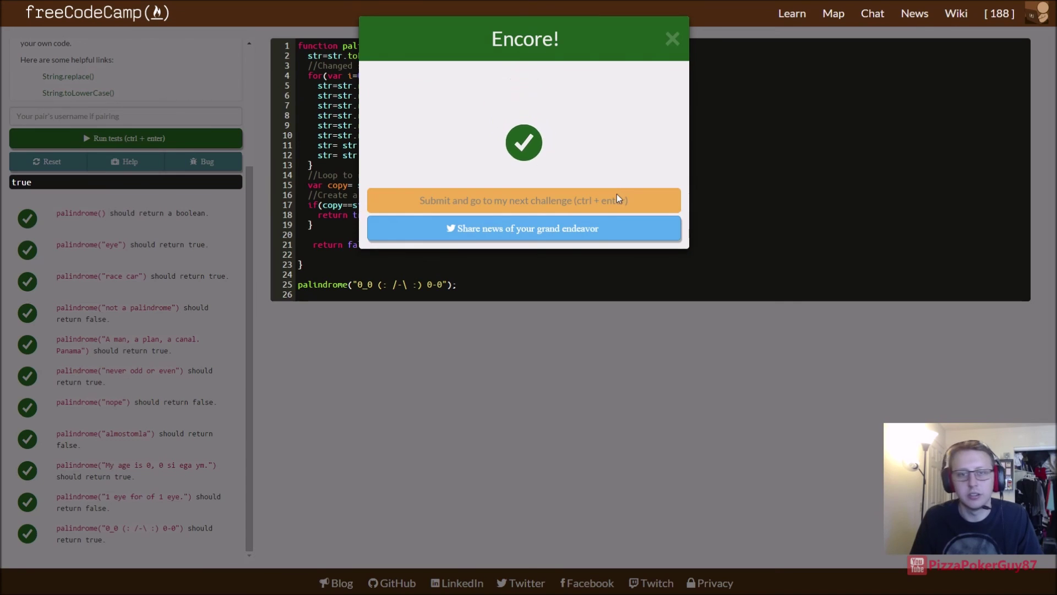